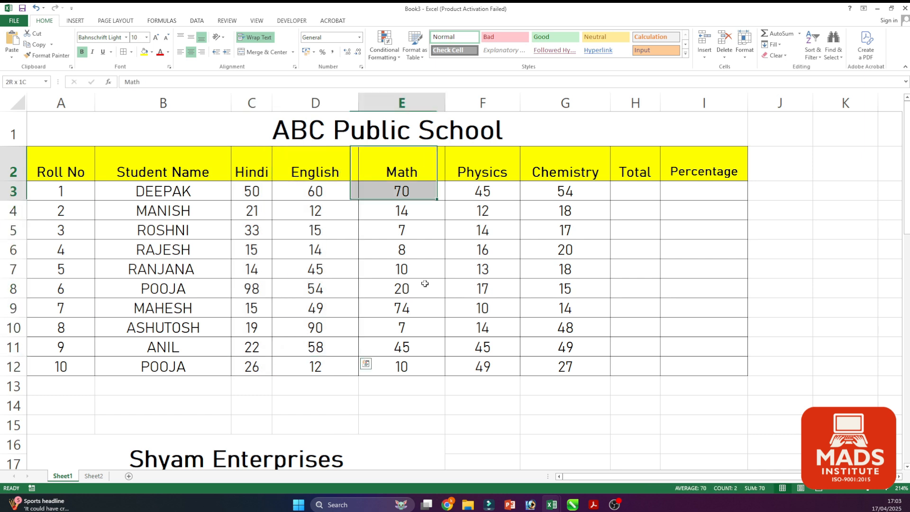
{"action": "left_click_drag", "start_coordinate": [483, 191], "coordinate": [544, 272]}
{"action": "left_click_drag", "start_coordinate": [565, 367], "coordinate": [590, 345]}
{"action": "left_click", "coordinate": [565, 366]}
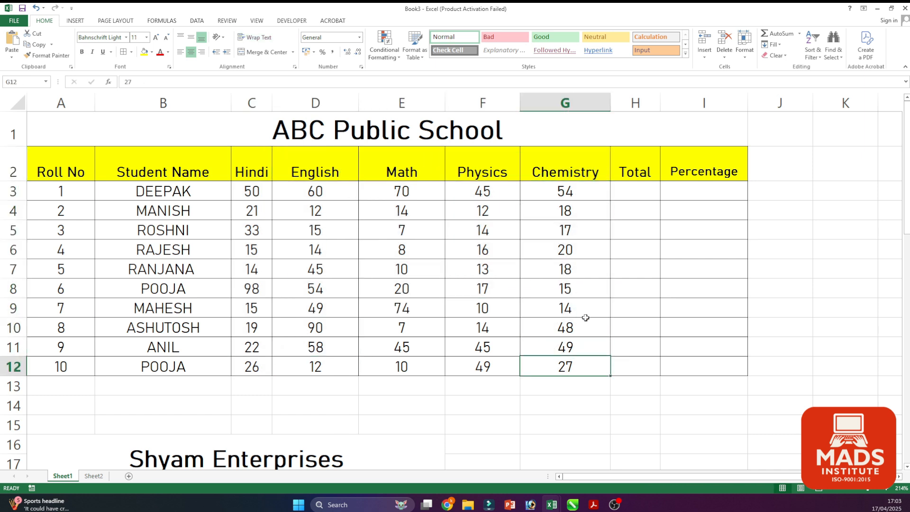
Calculate the first student's total in H3 with =C3+D3+E3+F3+G3 and copy the formula down to H12
{"action": "left_click", "coordinate": [632, 189]}
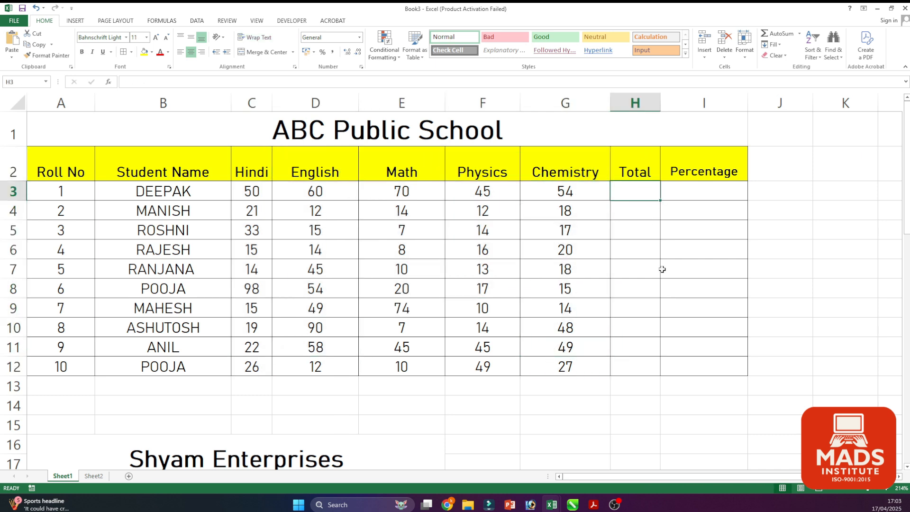
{"action": "type", "text": "="}
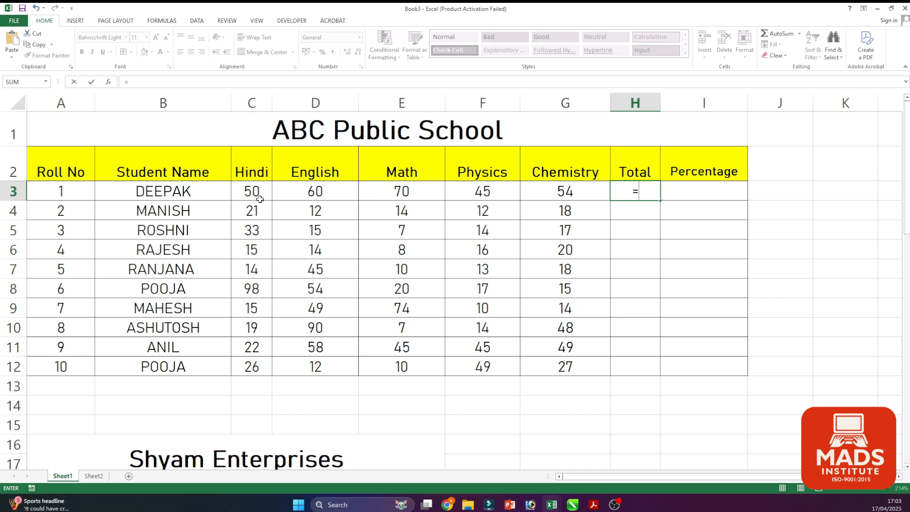
{"action": "left_click", "coordinate": [254, 191]}
{"action": "type", "text": "+"}
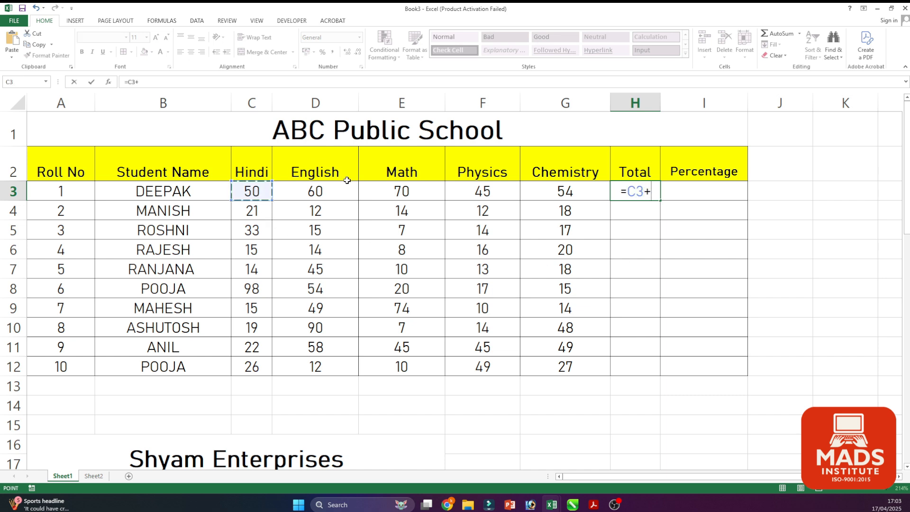
{"action": "left_click", "coordinate": [347, 188]}
{"action": "type", "text": "+"}
{"action": "left_click", "coordinate": [402, 189]}
{"action": "type", "text": "+"}
{"action": "left_click", "coordinate": [483, 190]}
{"action": "type", "text": "+"}
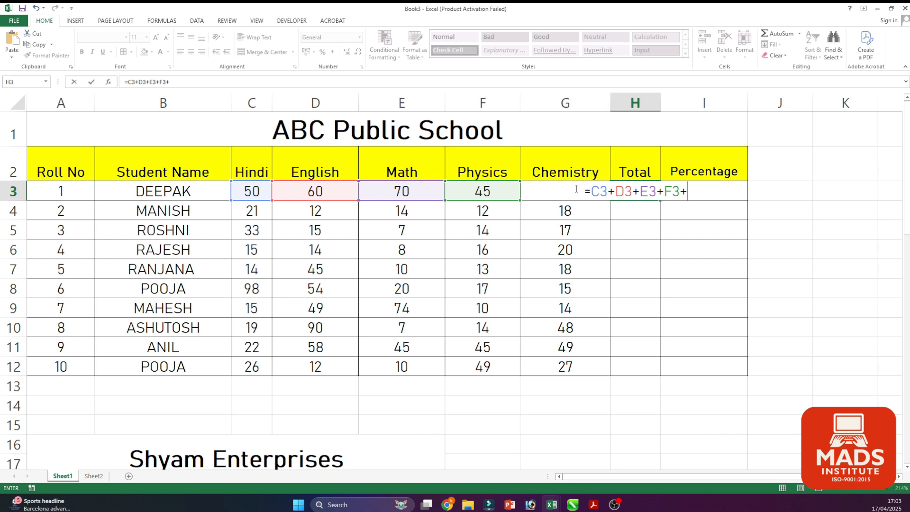
{"action": "type", "text": "G3"}
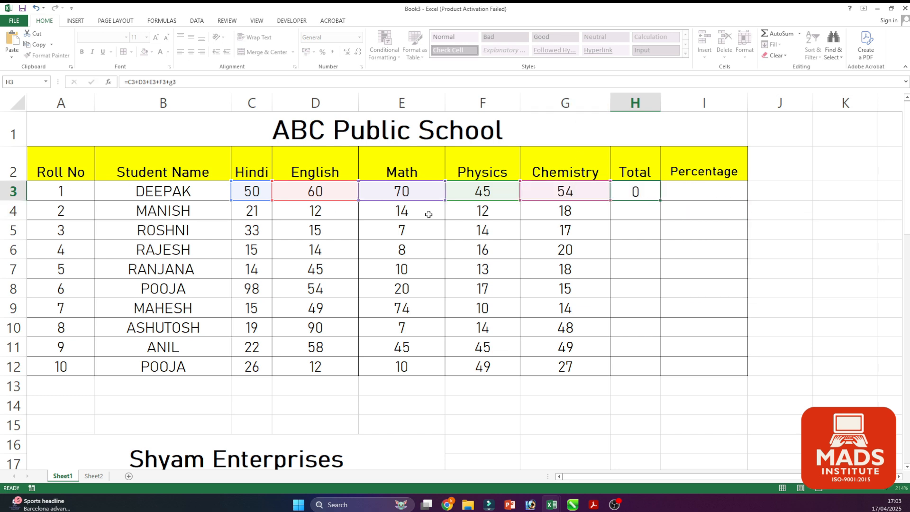
{"action": "key", "text": "Return"}
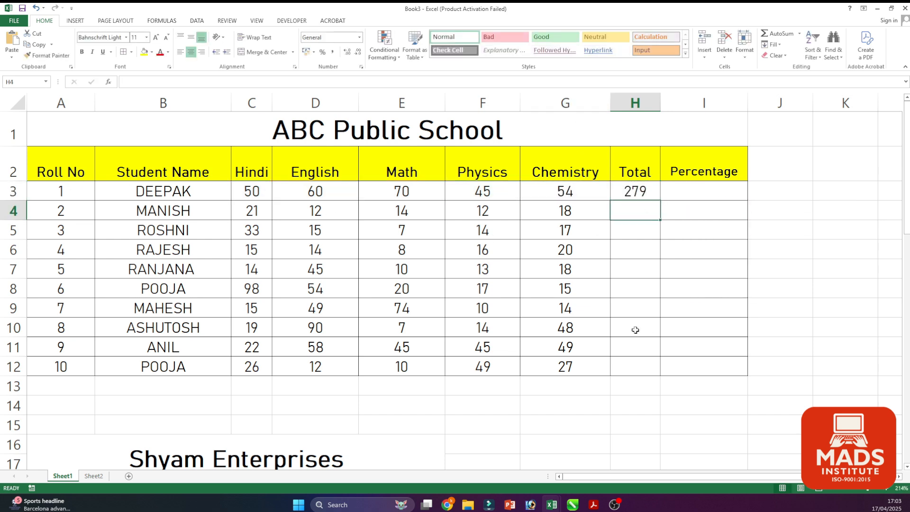
{"action": "left_click", "coordinate": [622, 189]}
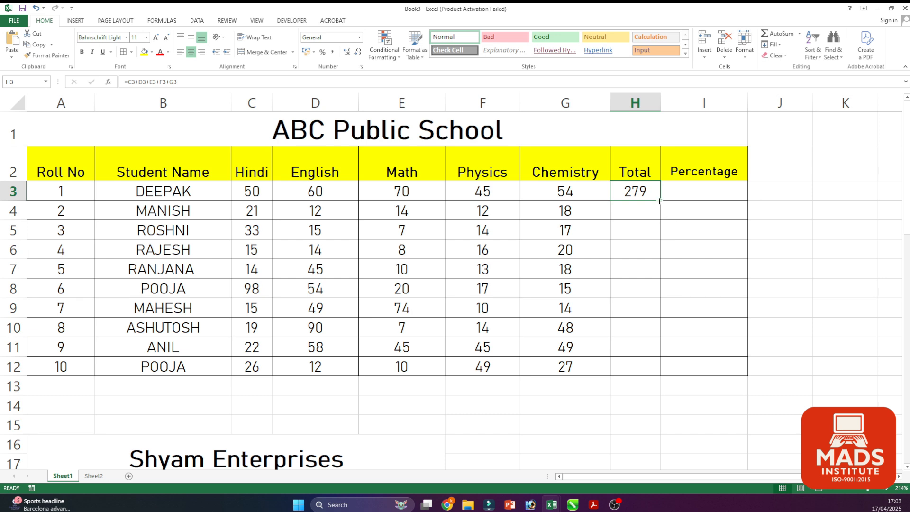
{"action": "left_click_drag", "start_coordinate": [661, 201], "coordinate": [659, 375]}
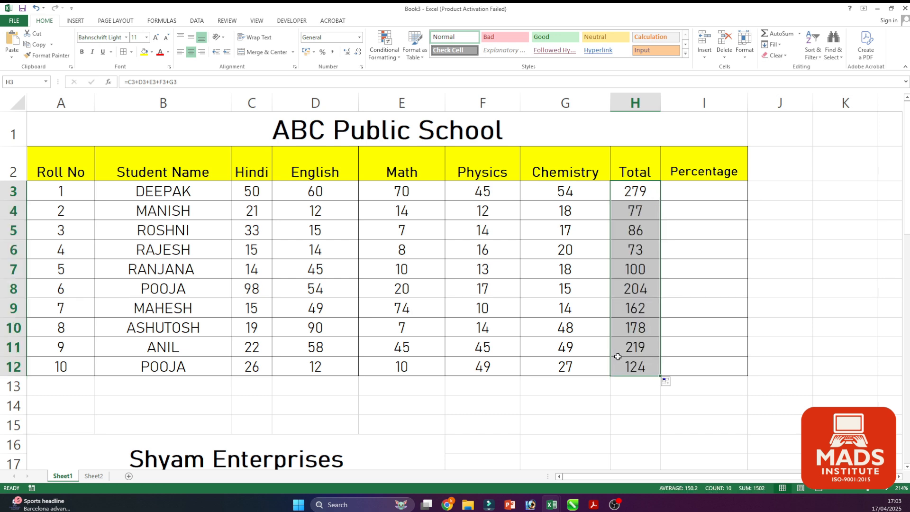
Calculate the first student's percentage in I3 with =H3/5 and copy the formula down to I12
{"action": "left_click", "coordinate": [708, 188]}
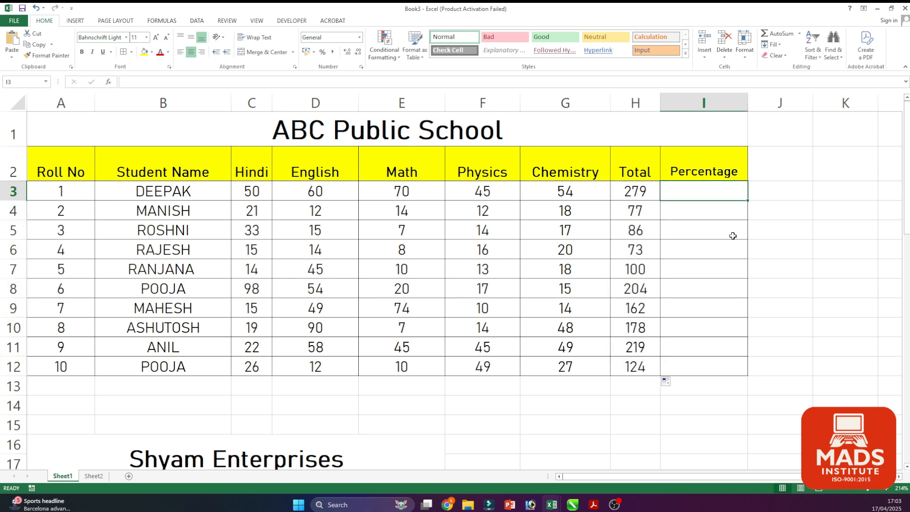
{"action": "type", "text": "="}
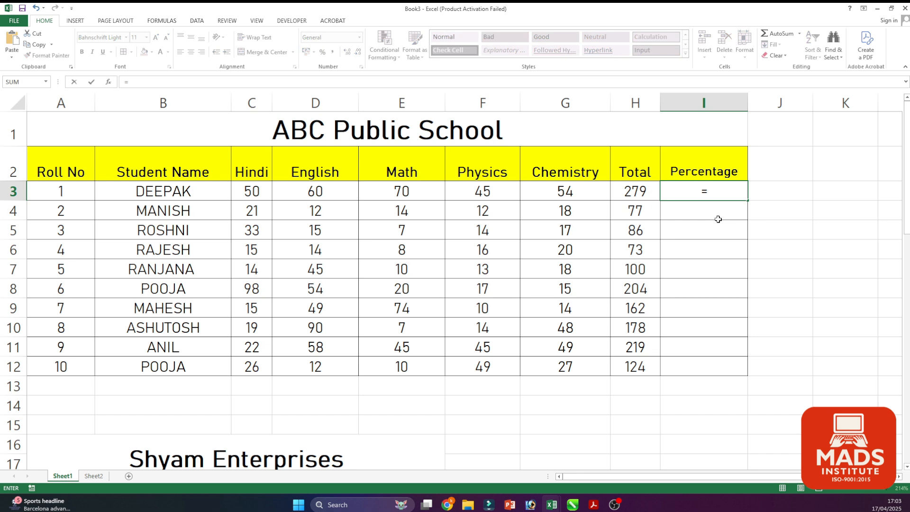
{"action": "left_click", "coordinate": [617, 189]}
{"action": "type", "text": "/"}
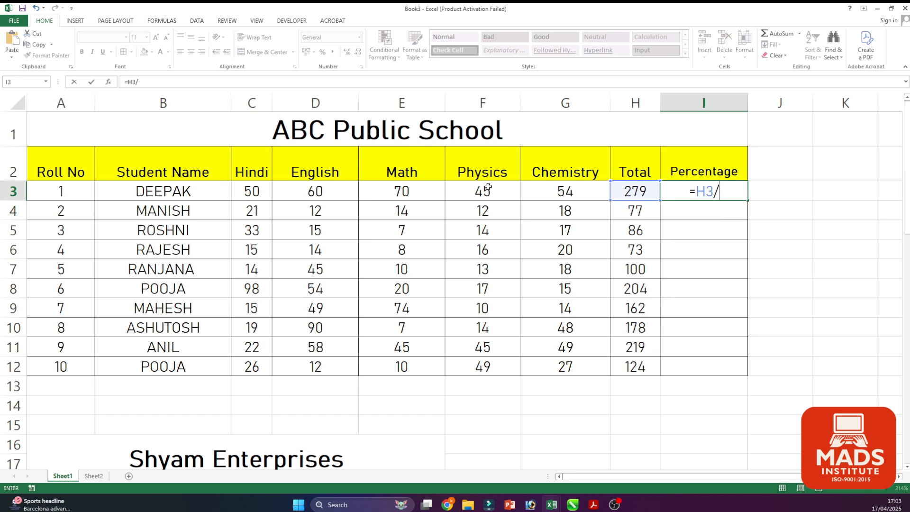
{"action": "type", "text": "5"}
{"action": "key", "text": "Return"}
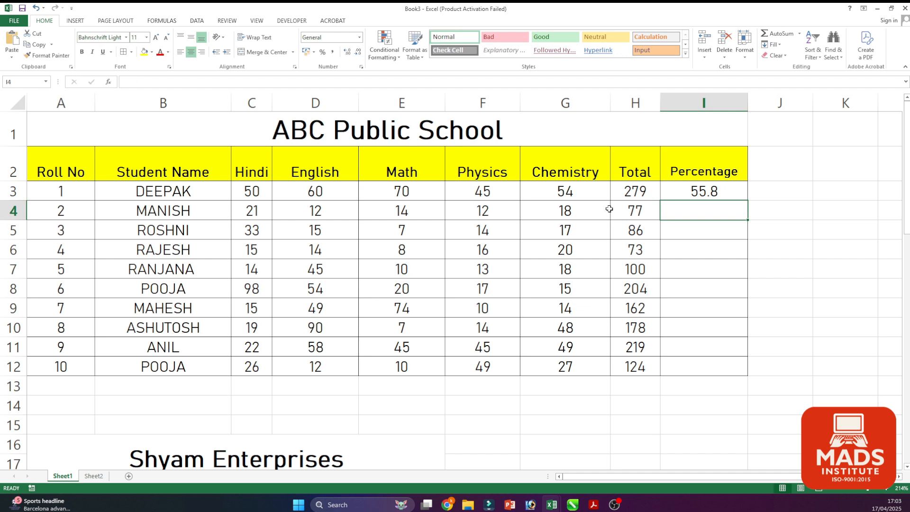
{"action": "left_click", "coordinate": [741, 195]}
{"action": "left_click_drag", "start_coordinate": [748, 200], "coordinate": [748, 376]}
{"action": "left_click", "coordinate": [803, 224]}
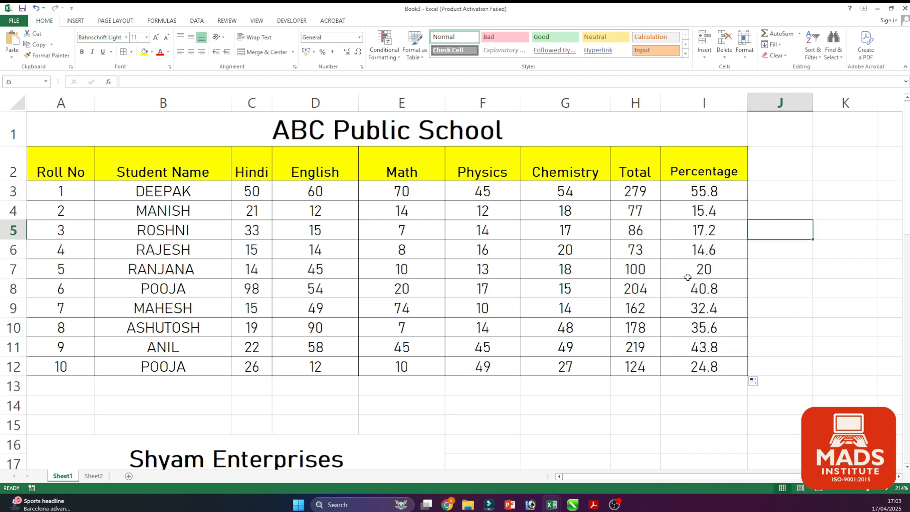
{"action": "left_click", "coordinate": [801, 315]}
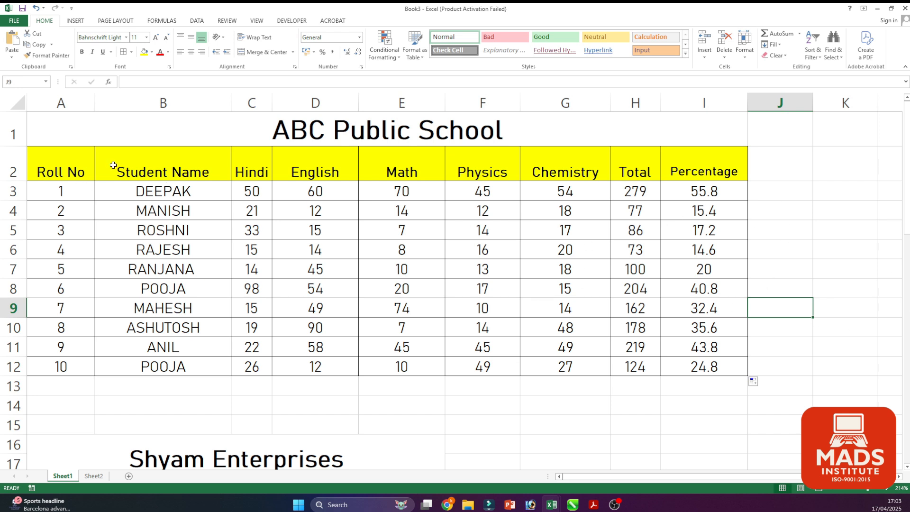
{"action": "left_click_drag", "start_coordinate": [615, 191], "coordinate": [630, 367]}
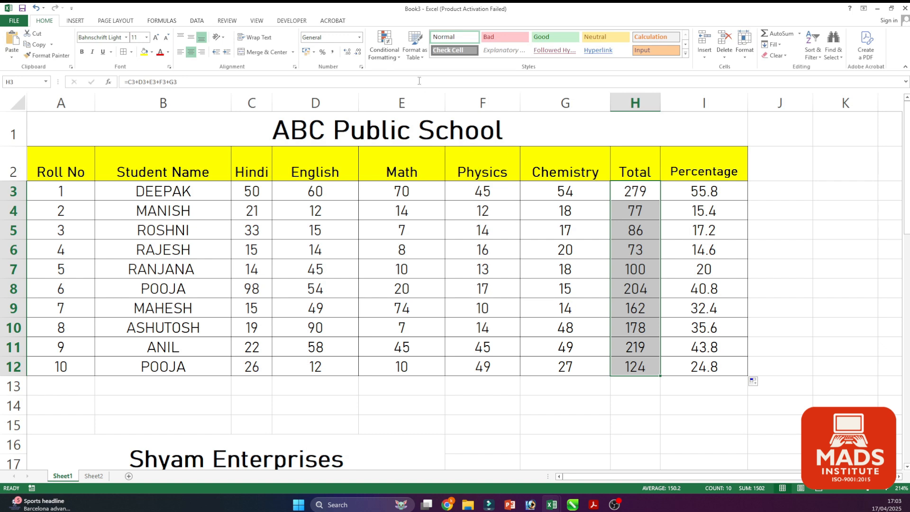
{"action": "left_click", "coordinate": [392, 62]}
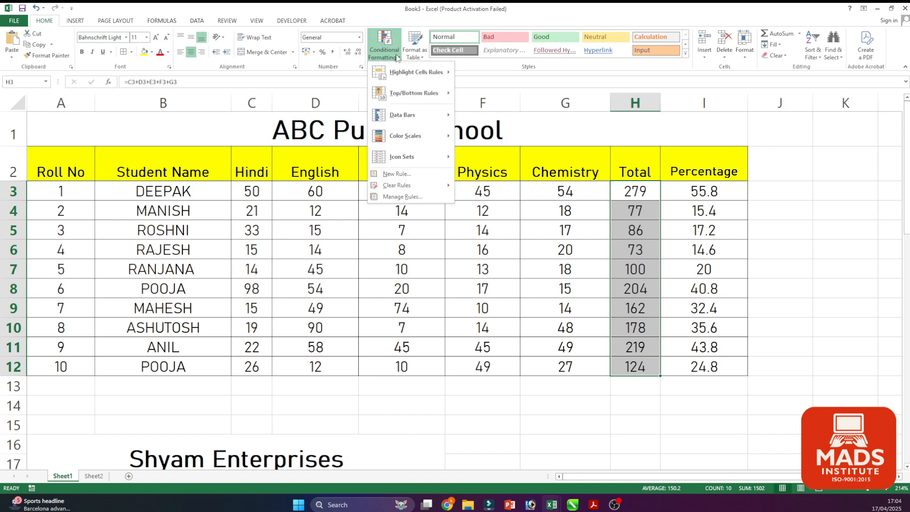
{"action": "mouse_move", "coordinate": [400, 78]}
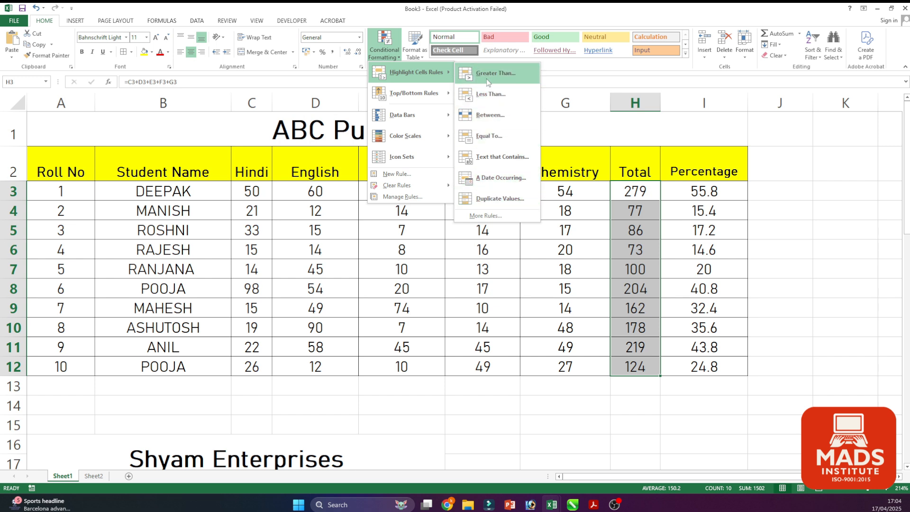
{"action": "left_click", "coordinate": [705, 192]}
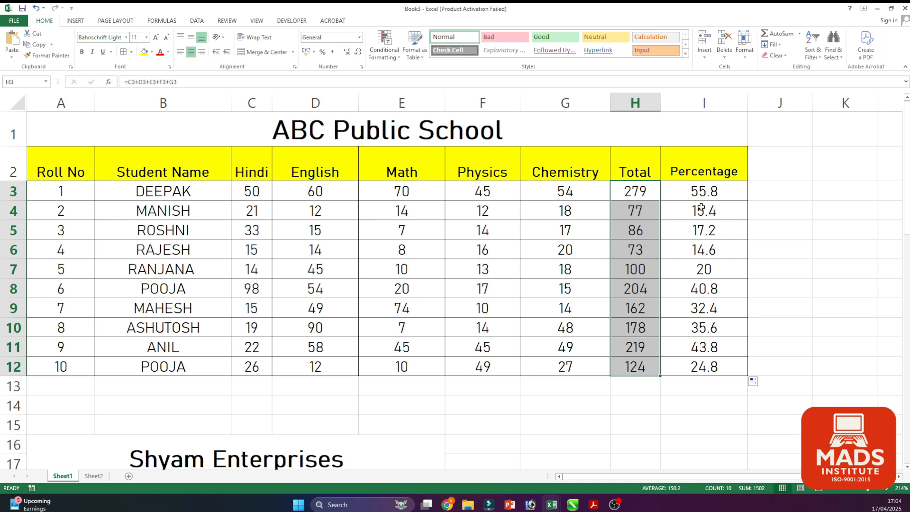
{"action": "left_click", "coordinate": [795, 187]}
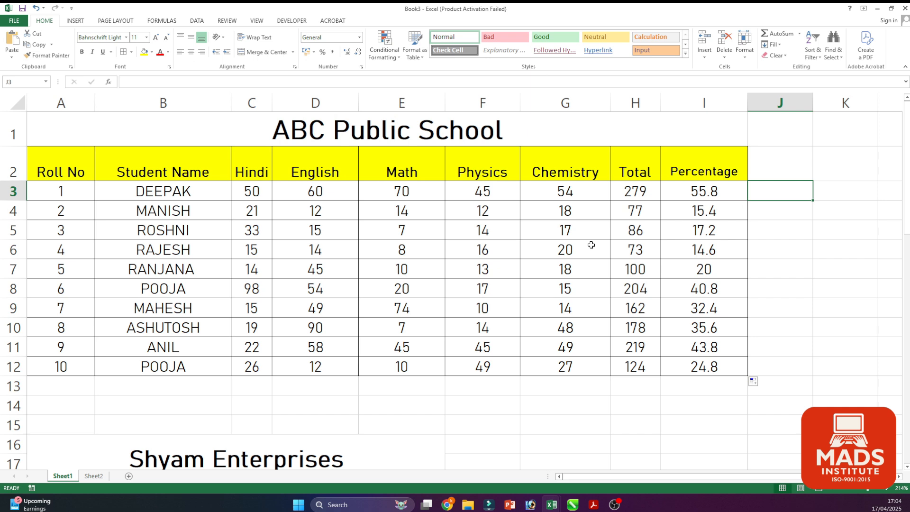
{"action": "left_click", "coordinate": [780, 251]}
{"action": "type", "text": "5"}
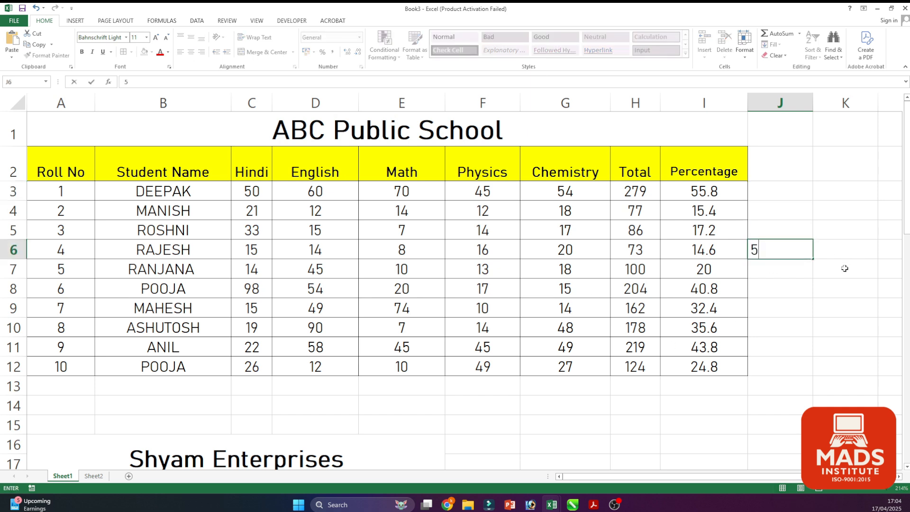
{"action": "key", "text": "BackSpace"}
Start a Greater Than conditional formatting rule for the totals in H3:H12 with 400 as the threshold
{"action": "left_click_drag", "start_coordinate": [630, 192], "coordinate": [628, 367]}
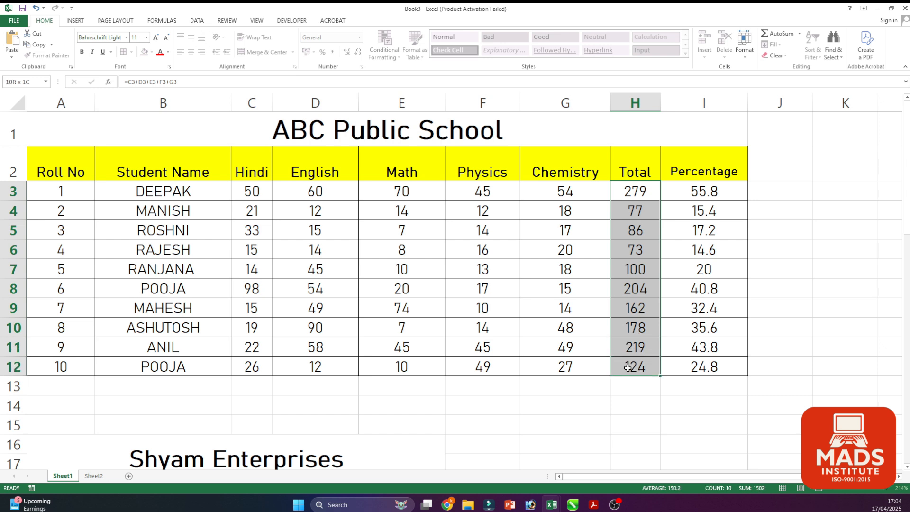
{"action": "left_click", "coordinate": [384, 46]}
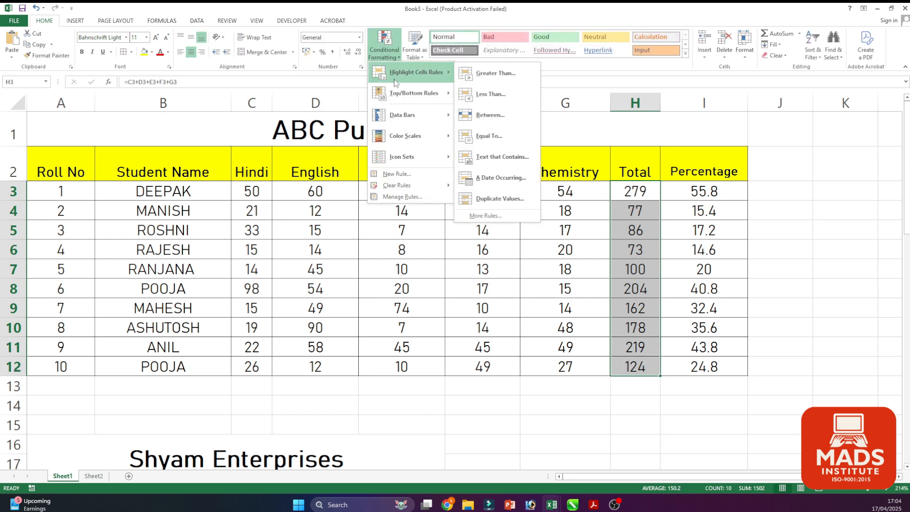
{"action": "left_click", "coordinate": [498, 74]}
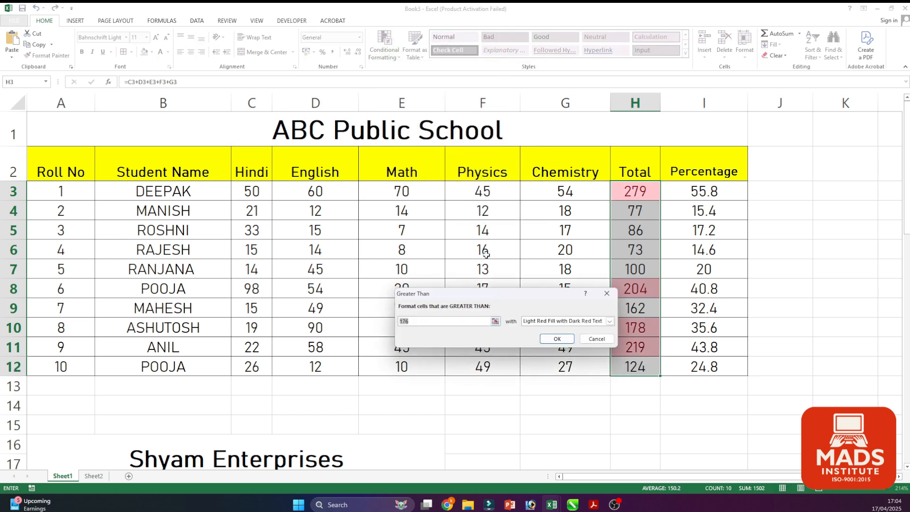
{"action": "left_click_drag", "start_coordinate": [474, 290], "coordinate": [345, 117]}
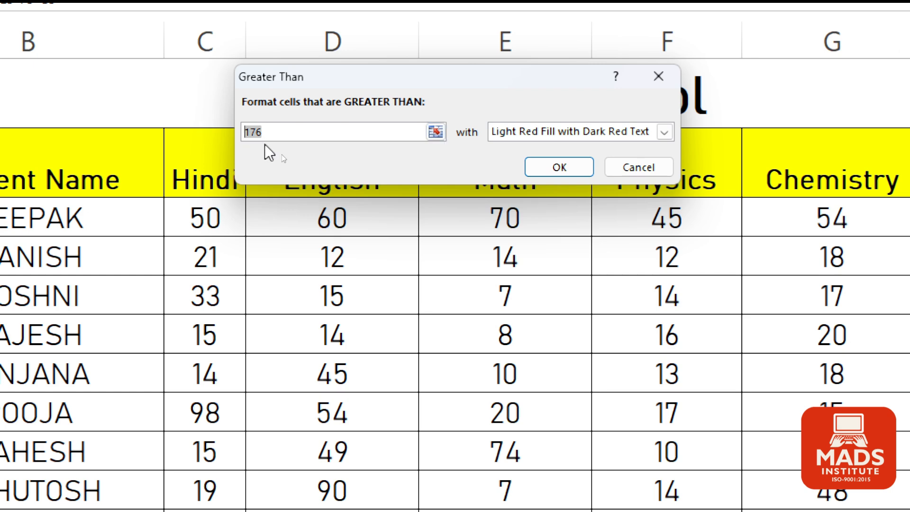
{"action": "type", "text": "400"}
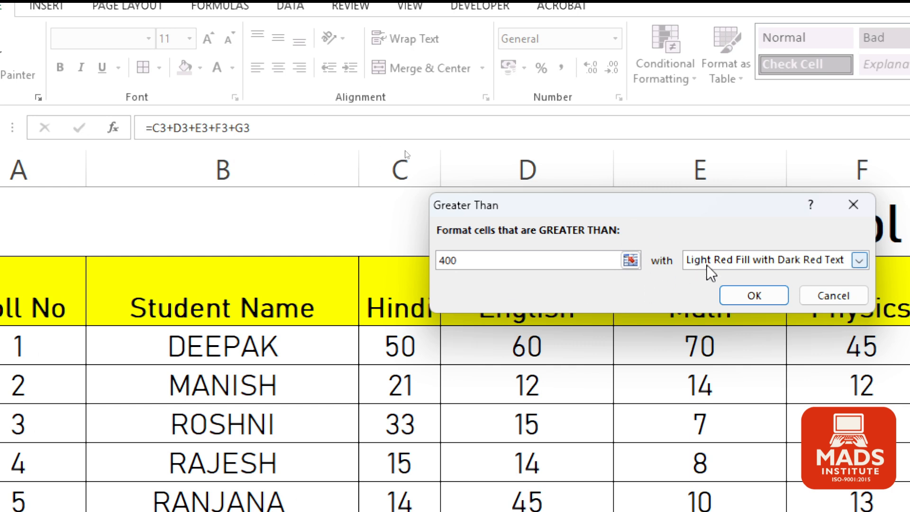
Give the Greater Than rule a custom format with a solid green fill and apply it to the totals
{"action": "left_click", "coordinate": [784, 266]}
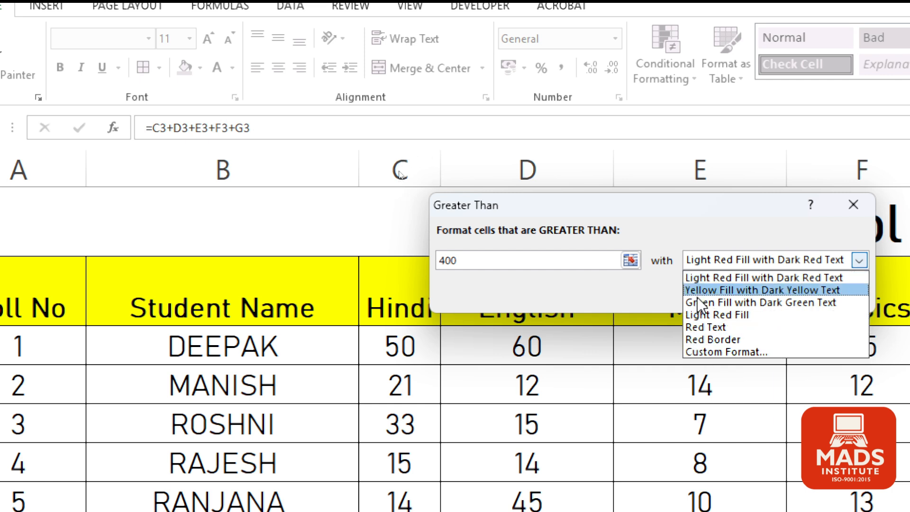
{"action": "left_click", "coordinate": [717, 354]}
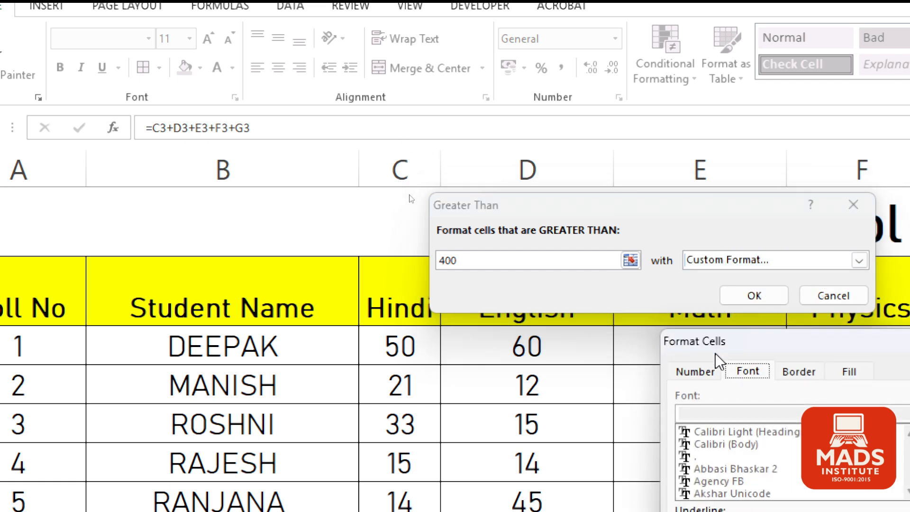
{"action": "left_click_drag", "start_coordinate": [749, 340], "coordinate": [389, 47]}
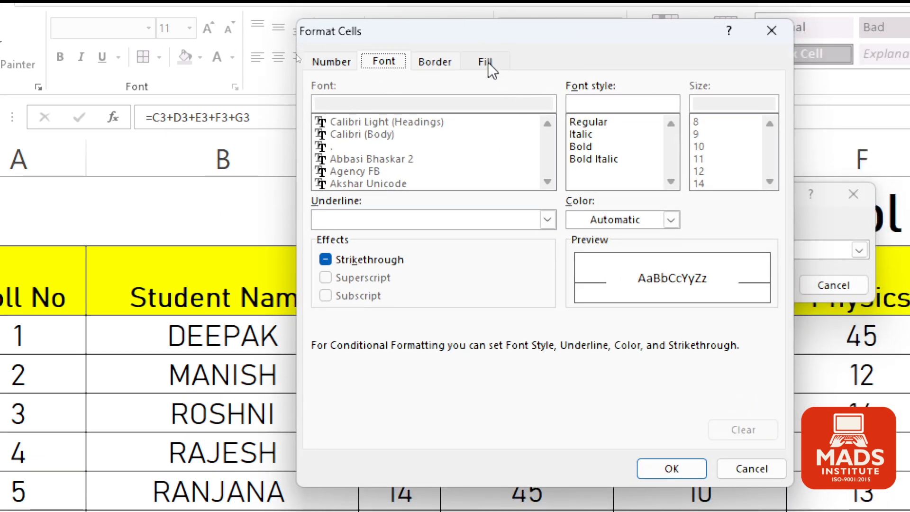
{"action": "left_click", "coordinate": [488, 63]}
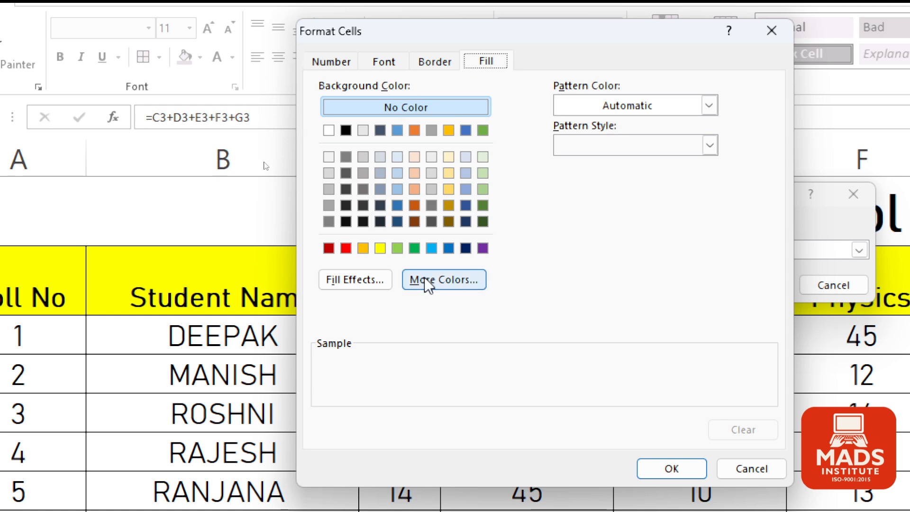
{"action": "left_click", "coordinate": [413, 249]}
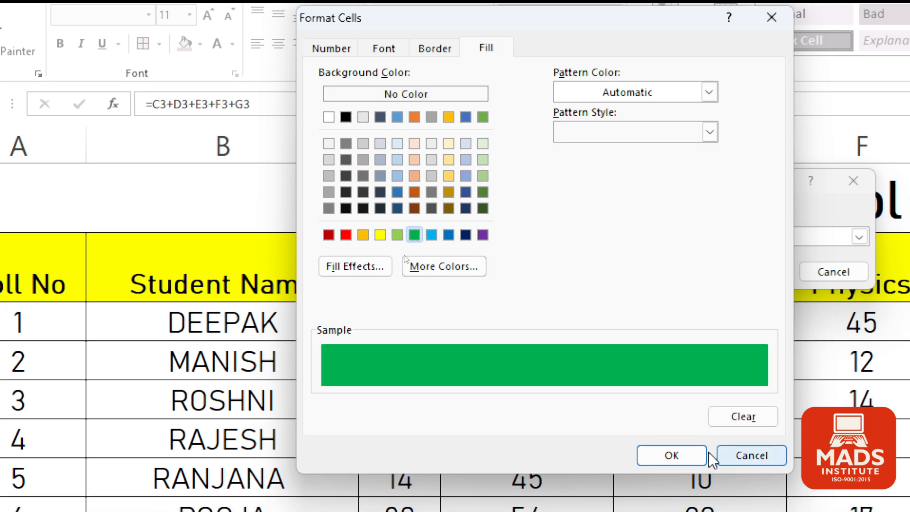
{"action": "left_click", "coordinate": [678, 468]}
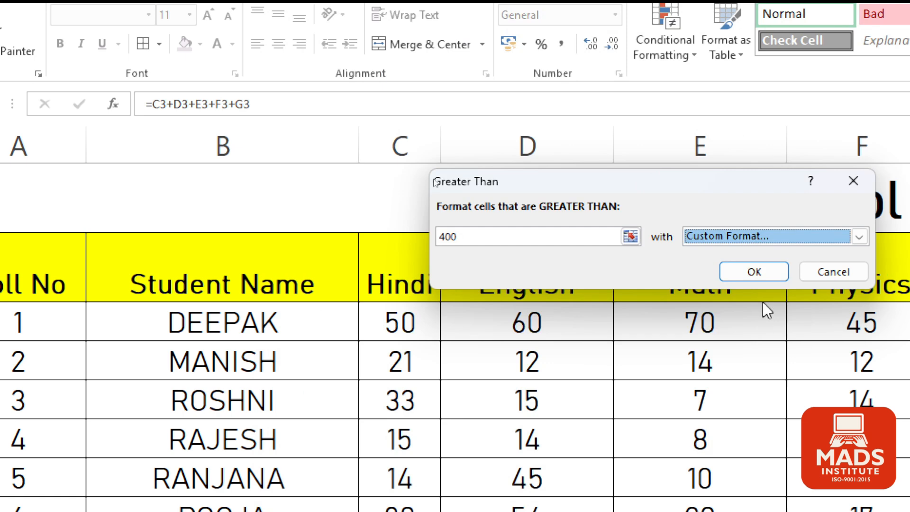
{"action": "left_click", "coordinate": [760, 272]}
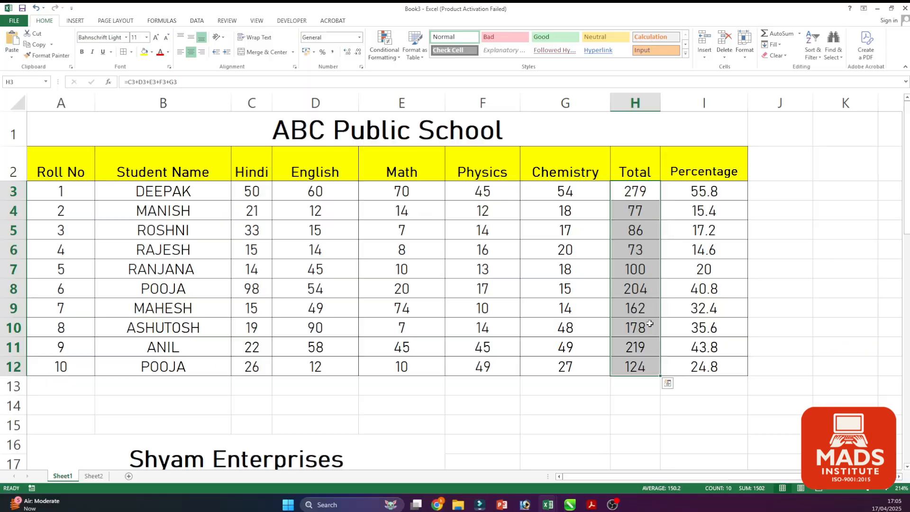
{"action": "left_click", "coordinate": [828, 443]}
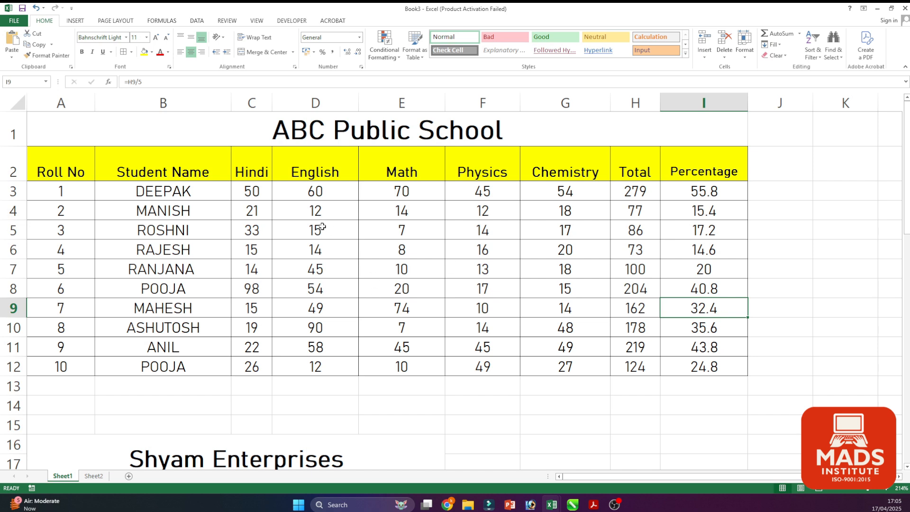
Set the first student's Hindi mark in C3 to 100
{"action": "left_click", "coordinate": [266, 196]}
{"action": "type", "text": "100"}
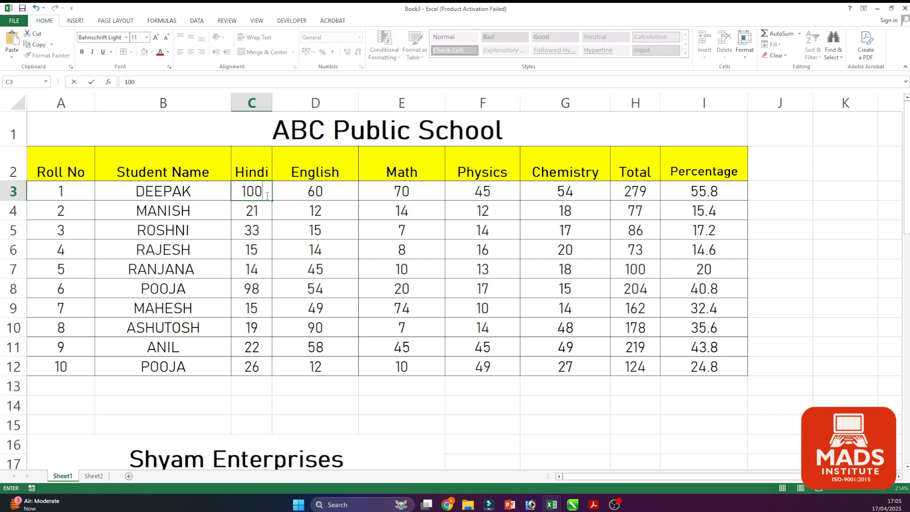
{"action": "key", "text": "Return"}
Change the second student's English, Math, Physics and Chemistry marks in D4:G4 to 100 each
{"action": "key", "text": "Right"}
{"action": "type", "text": "100"}
{"action": "key", "text": "Return"}
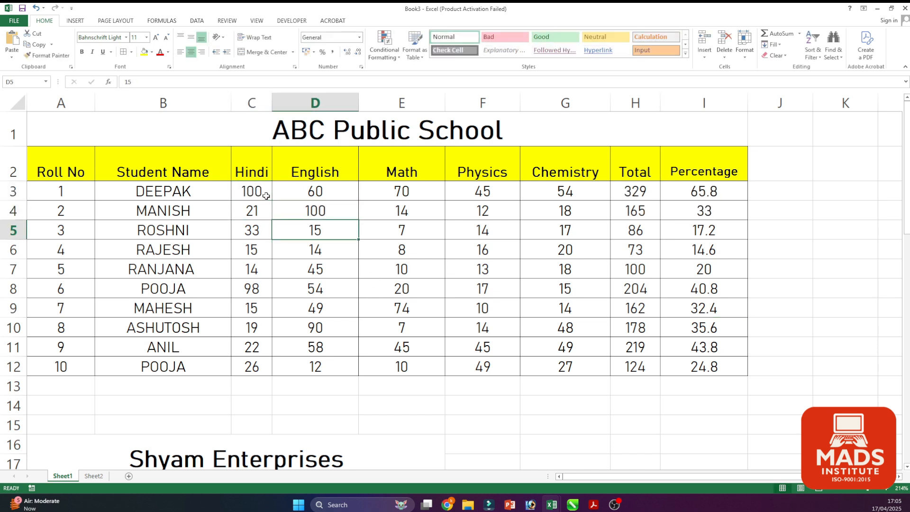
{"action": "key", "text": "Right"}
{"action": "key", "text": "Up"}
{"action": "type", "text": "100"}
{"action": "key", "text": "Return"}
{"action": "key", "text": "Right"}
{"action": "key", "text": "Up"}
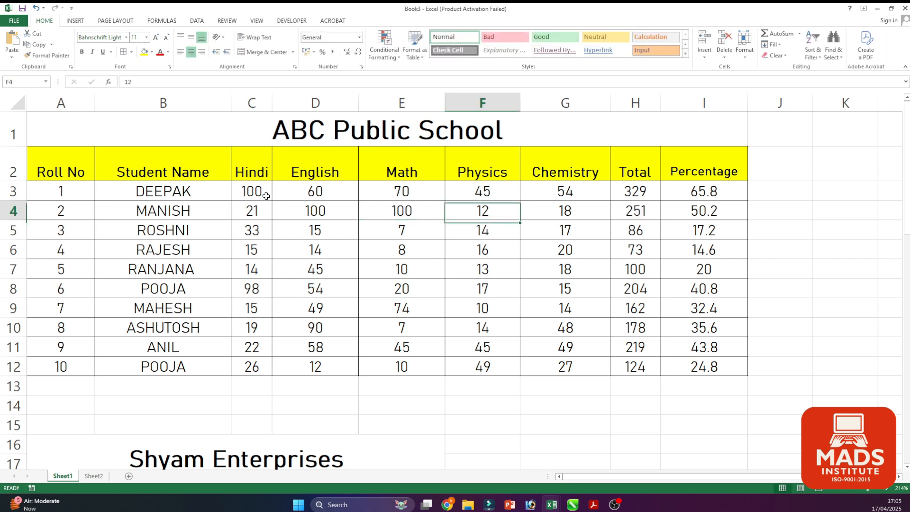
{"action": "type", "text": "100"}
{"action": "key", "text": "Return"}
{"action": "key", "text": "Right"}
{"action": "key", "text": "Up"}
{"action": "type", "text": "100"}
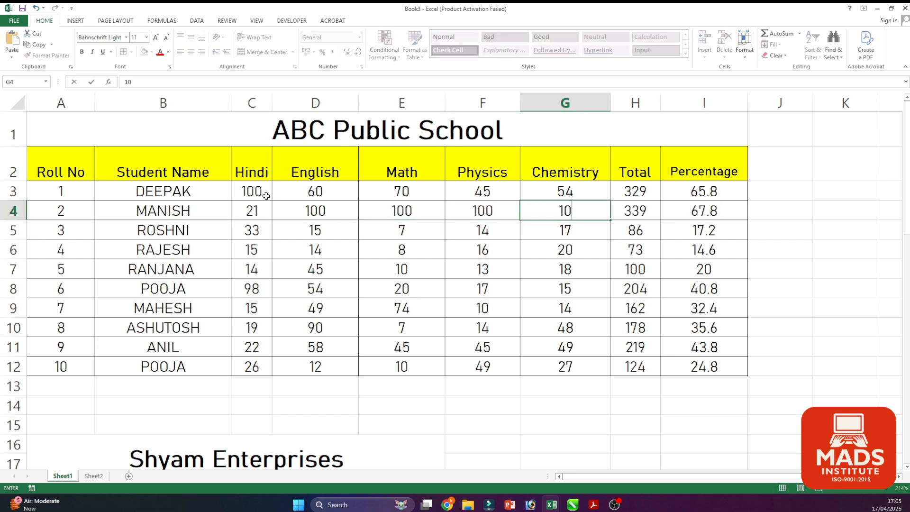
{"action": "key", "text": "Return"}
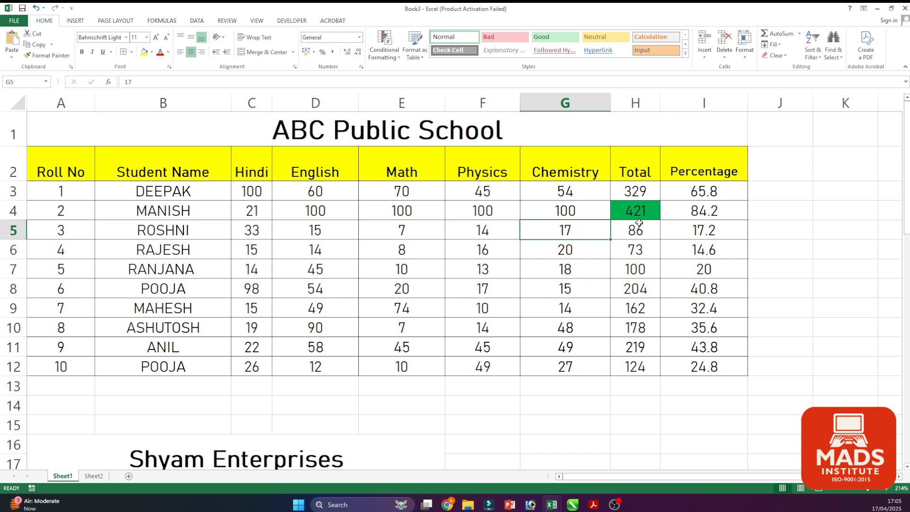
Change the third student's Hindi, English, Math and Physics marks in C5:F5 to 100 each
{"action": "left_click", "coordinate": [251, 231]}
{"action": "type", "text": "100"}
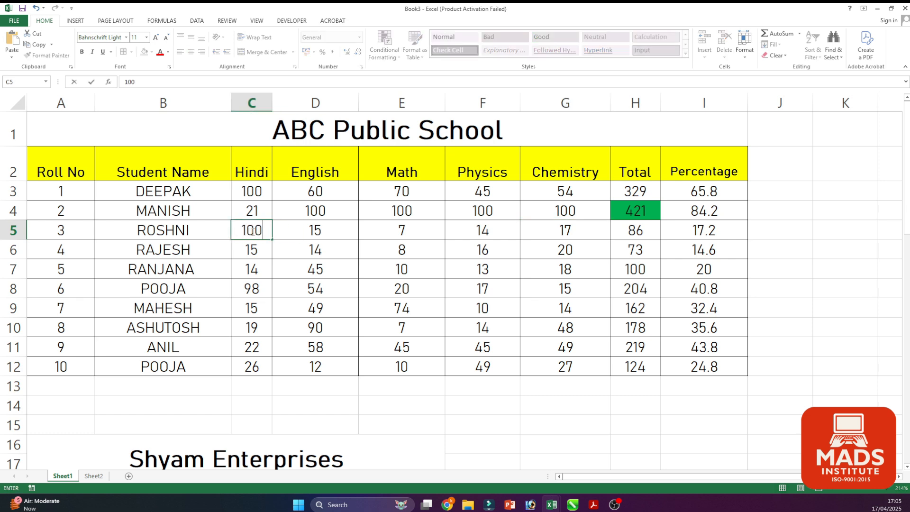
{"action": "key", "text": "Tab"}
{"action": "type", "text": "100"}
{"action": "key", "text": "Tab"}
{"action": "type", "text": "100"}
{"action": "key", "text": "Tab"}
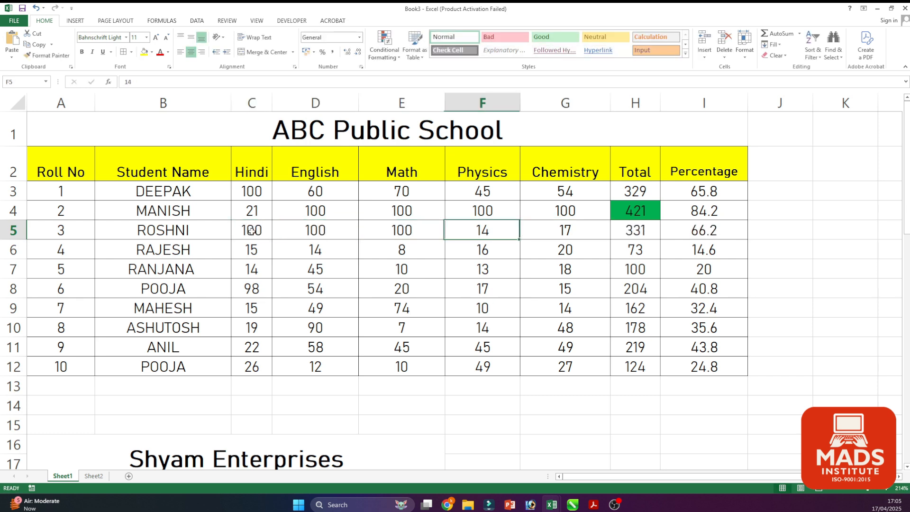
{"action": "type", "text": "100"}
{"action": "key", "text": "Tab"}
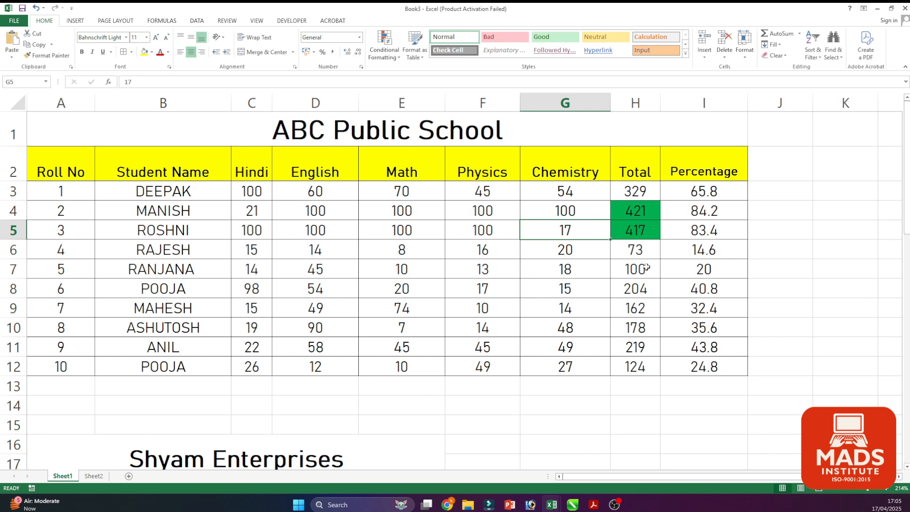
Start a Less Than conditional formatting rule for the totals in H3:H12 with 100 as the threshold
{"action": "left_click_drag", "start_coordinate": [635, 191], "coordinate": [645, 367]}
{"action": "left_click", "coordinate": [384, 47]}
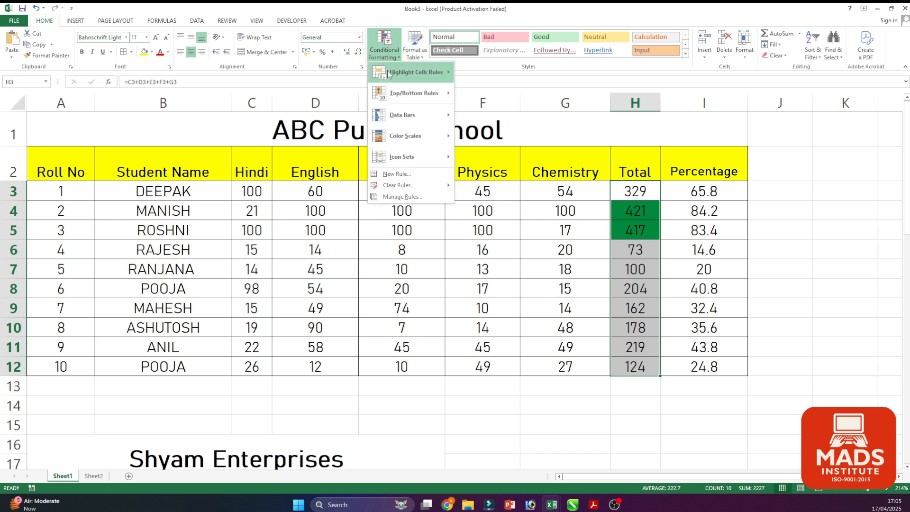
{"action": "mouse_move", "coordinate": [390, 74]}
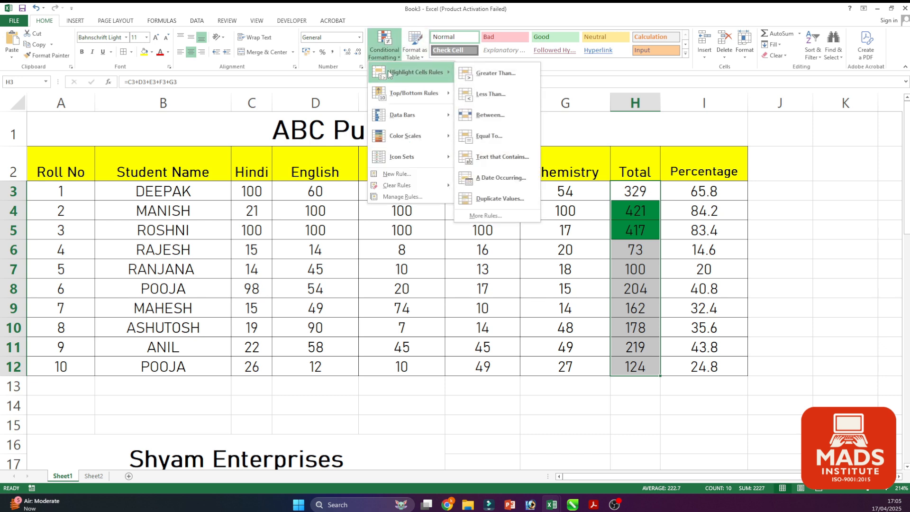
{"action": "left_click", "coordinate": [492, 94]}
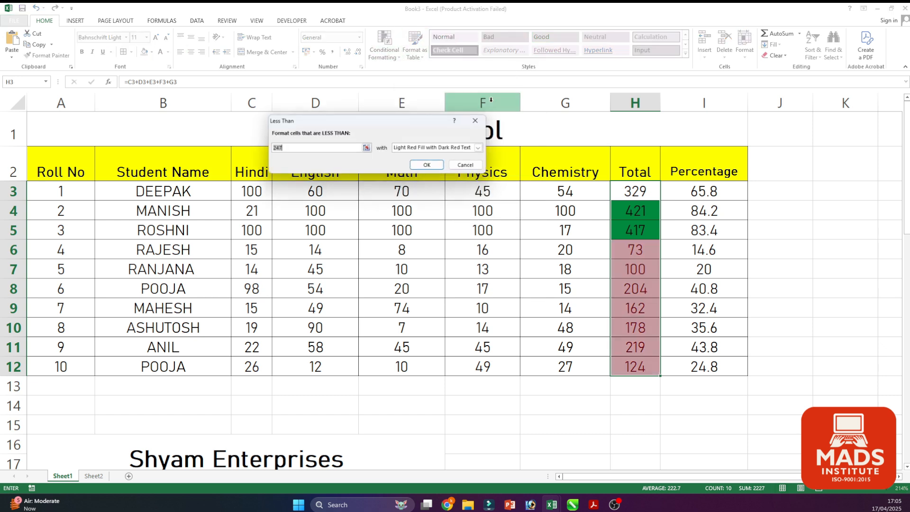
{"action": "left_click", "coordinate": [317, 150]}
{"action": "left_click_drag", "start_coordinate": [317, 150], "coordinate": [234, 149]}
{"action": "type", "text": "100"}
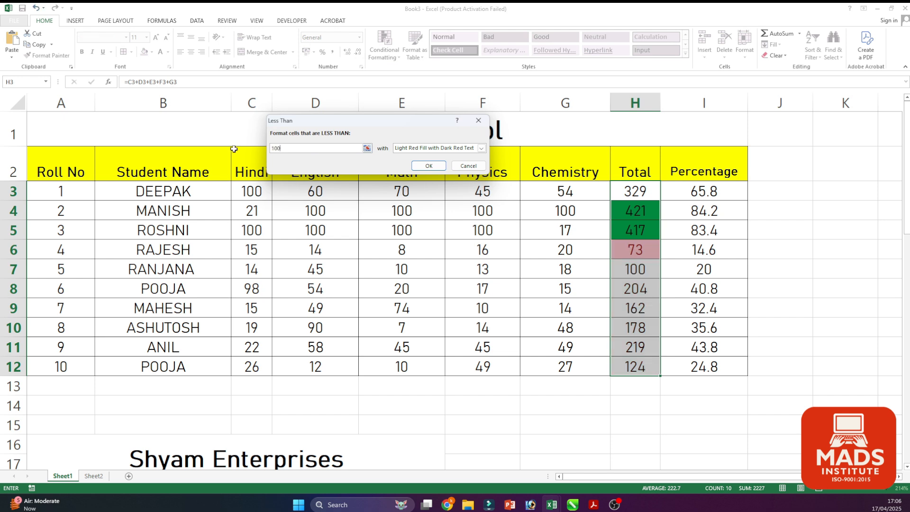
Give the Less Than rule a custom format with a solid red fill and apply it to the totals
{"action": "left_click", "coordinate": [412, 149]}
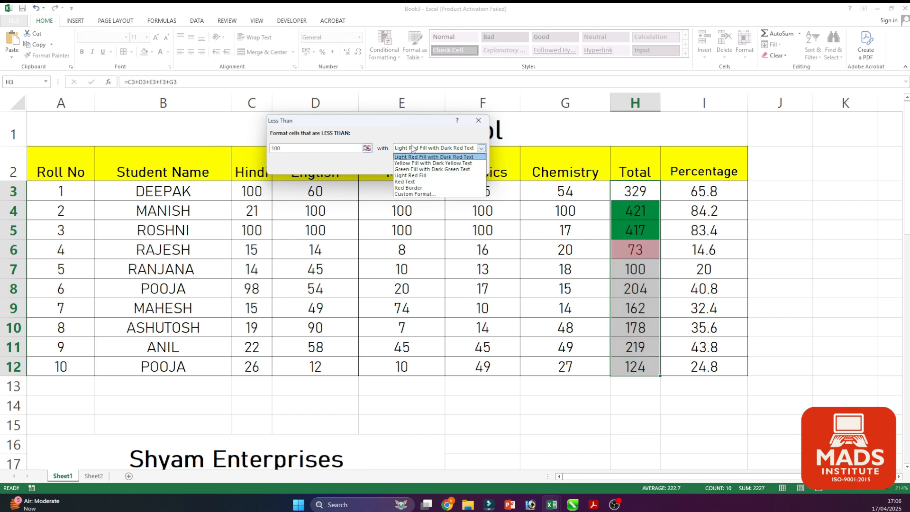
{"action": "left_click", "coordinate": [411, 195]}
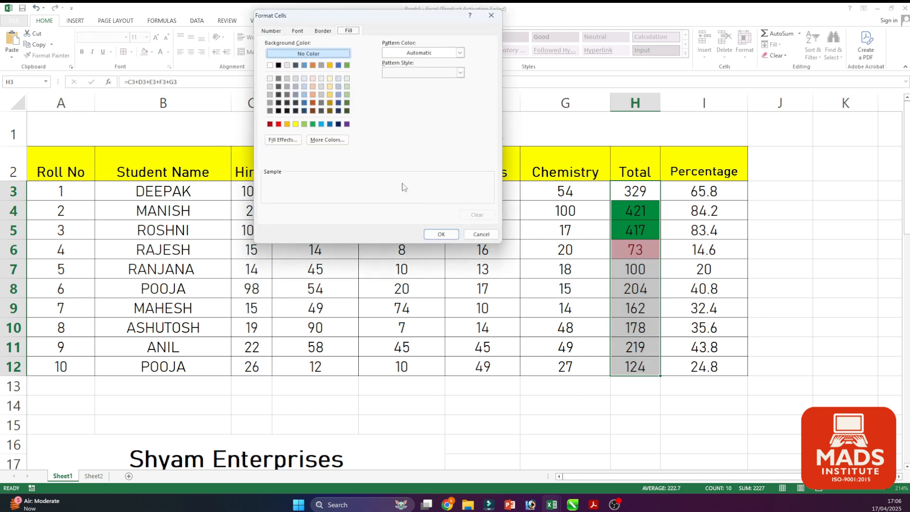
{"action": "left_click", "coordinate": [279, 124]}
{"action": "left_click", "coordinate": [441, 234]}
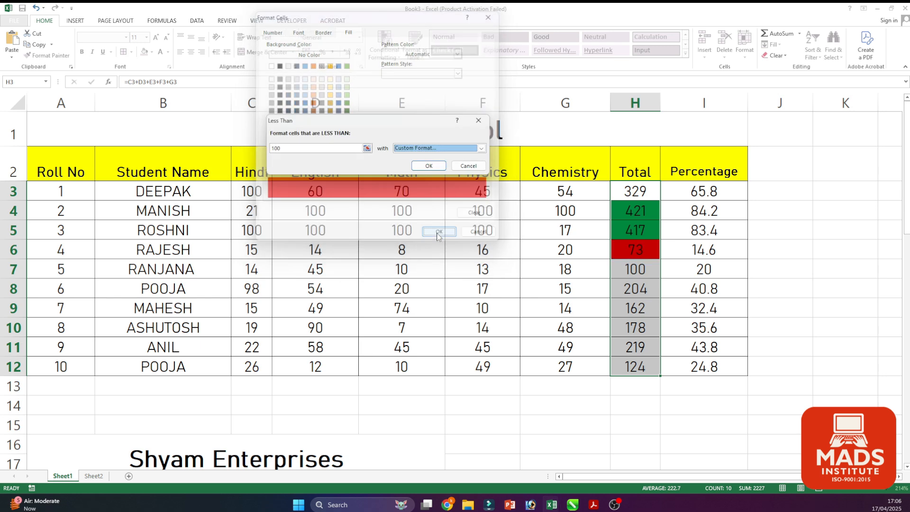
{"action": "left_click", "coordinate": [415, 167]}
{"action": "left_click_drag", "start_coordinate": [517, 347], "coordinate": [569, 347]}
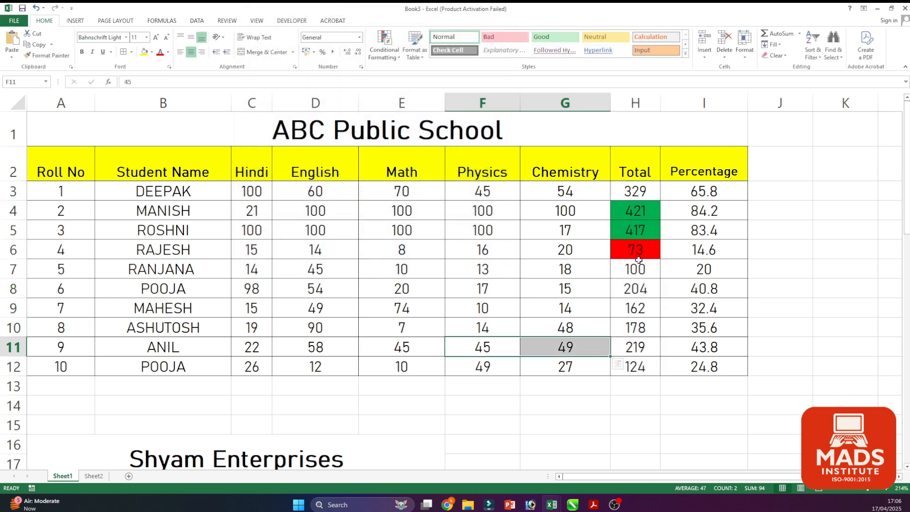
Set the tenth student's Hindi mark in C12 to 0
{"action": "left_click", "coordinate": [256, 370]}
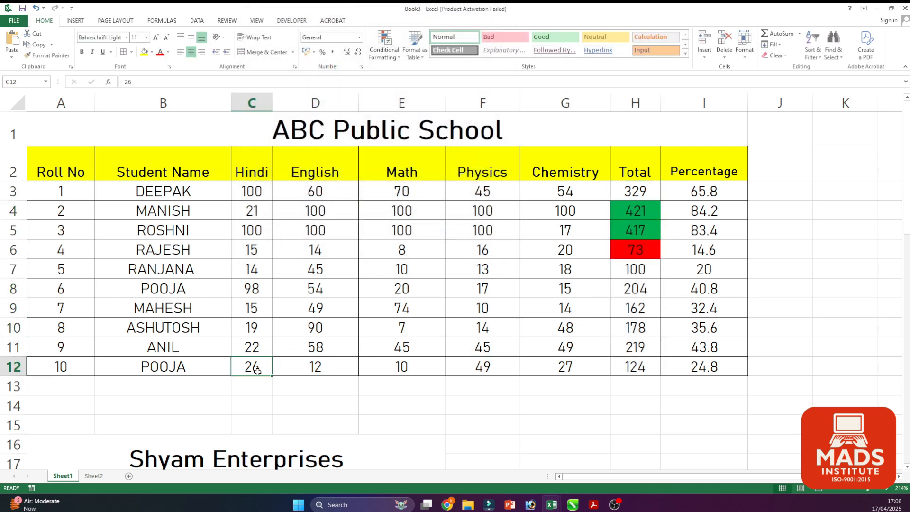
{"action": "type", "text": "0"}
{"action": "key", "text": "Tab"}
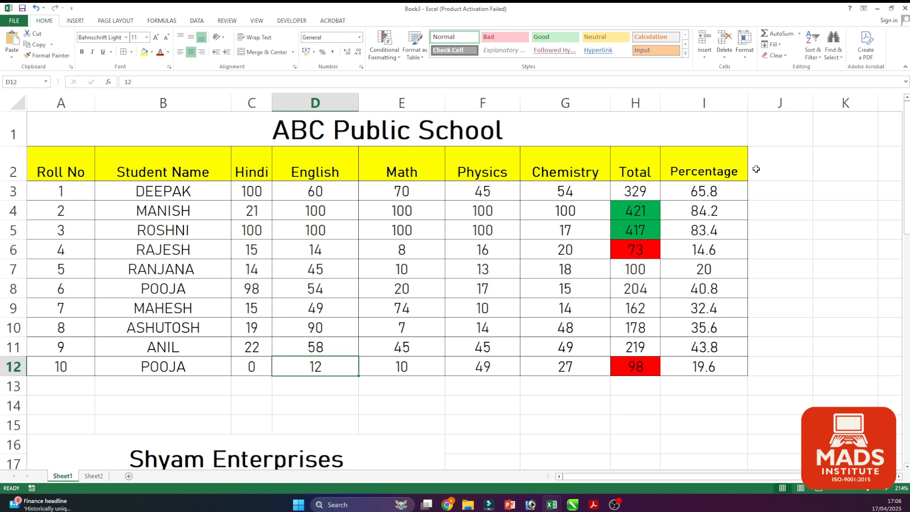
Start a Between conditional formatting rule for the totals in H3:H12 with limits of 300 and 400
{"action": "left_click_drag", "start_coordinate": [617, 192], "coordinate": [631, 371]}
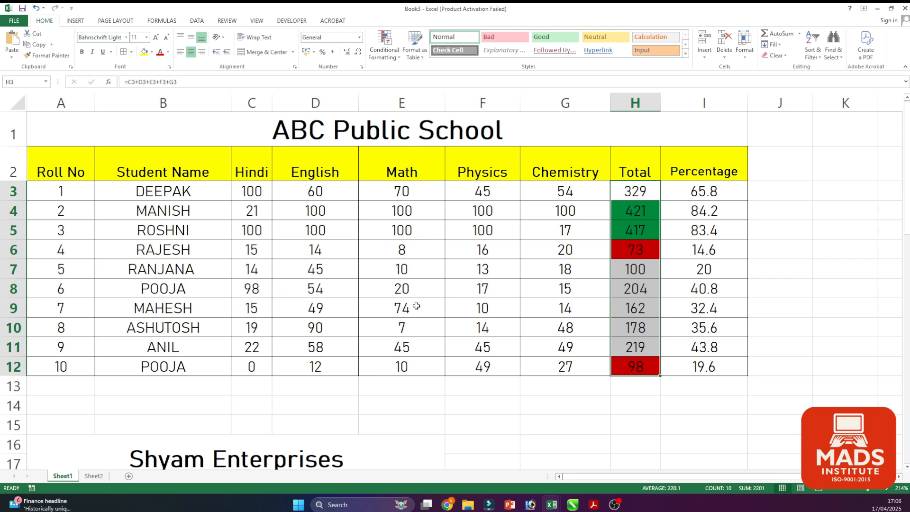
{"action": "mouse_move", "coordinate": [398, 73]}
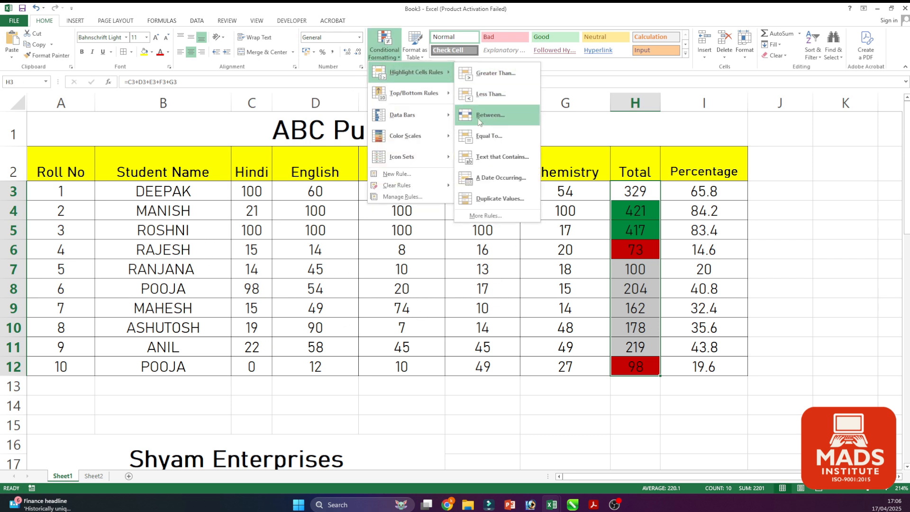
{"action": "left_click", "coordinate": [478, 118]}
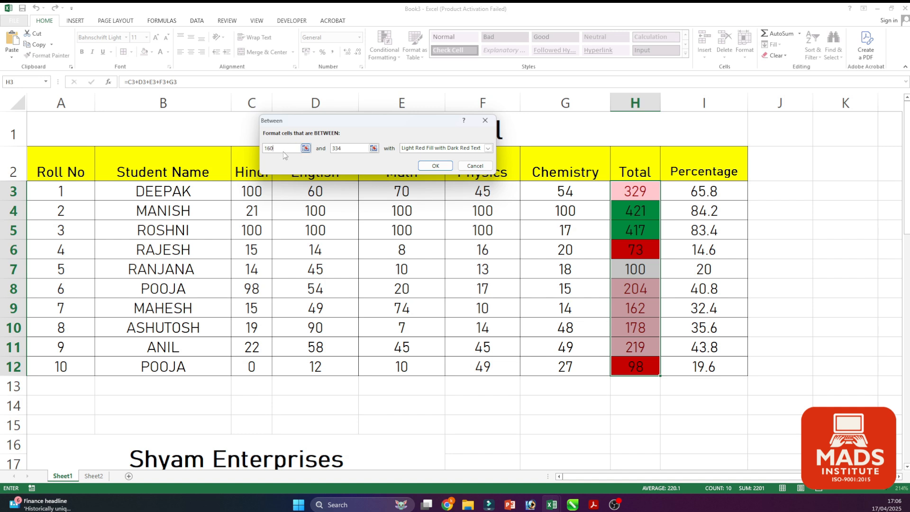
{"action": "type", "text": "300"}
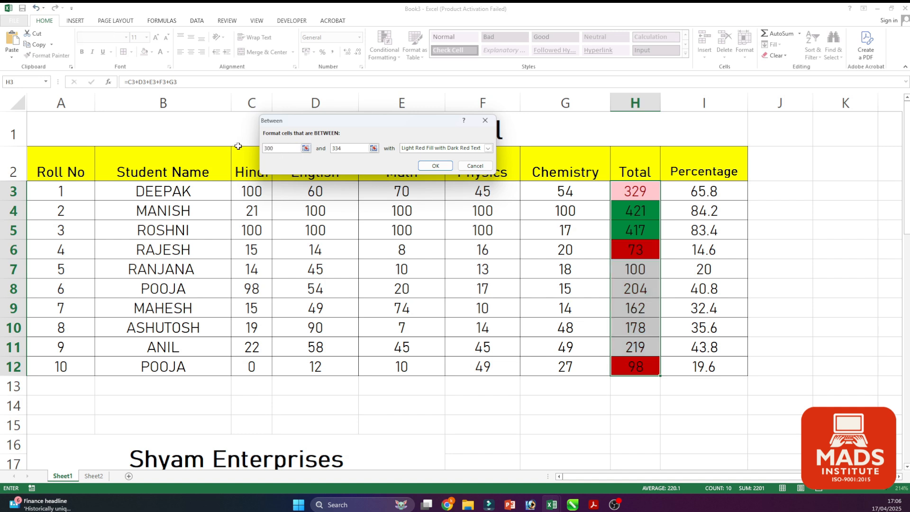
{"action": "key", "text": "Tab"}
{"action": "type", "text": "400"}
Give the Between rule a custom format with a solid purple fill and apply it to the totals
{"action": "left_click", "coordinate": [488, 148]}
{"action": "left_click", "coordinate": [427, 195]}
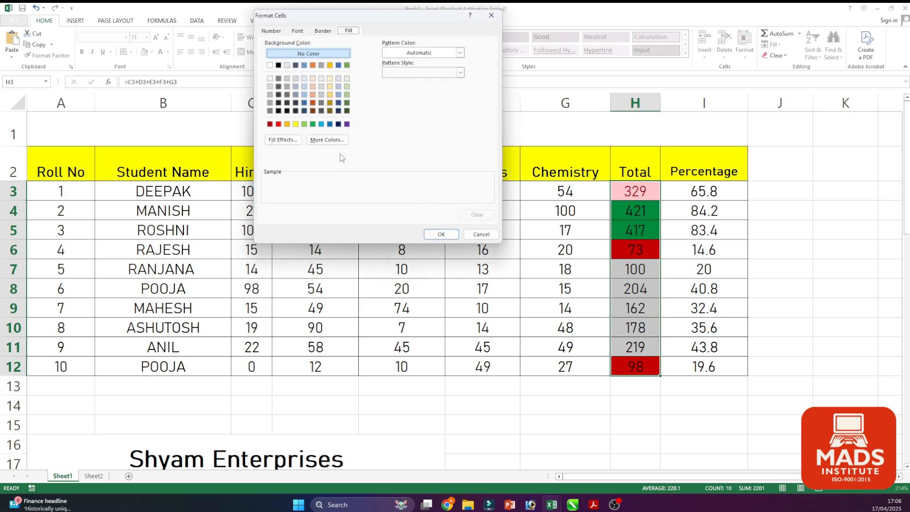
{"action": "left_click", "coordinate": [348, 125]}
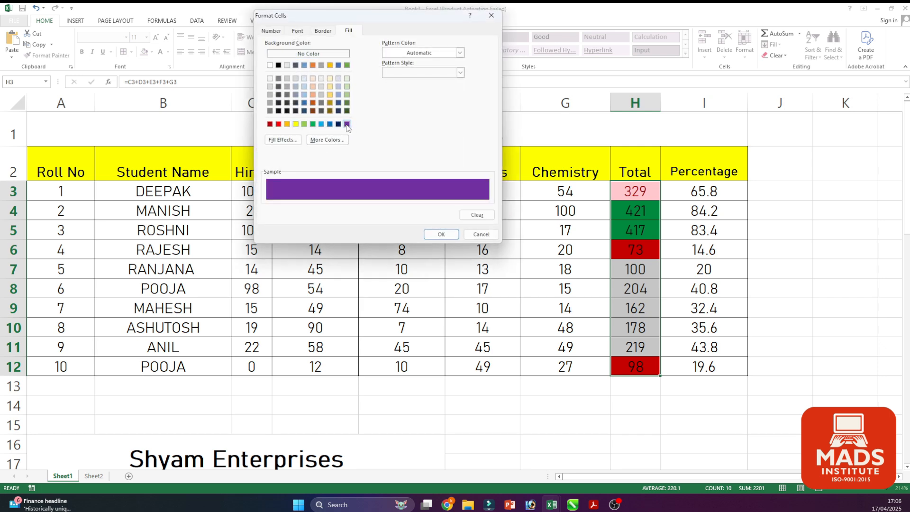
{"action": "left_click", "coordinate": [441, 234]}
{"action": "left_click", "coordinate": [435, 166]}
{"action": "left_click", "coordinate": [402, 269]}
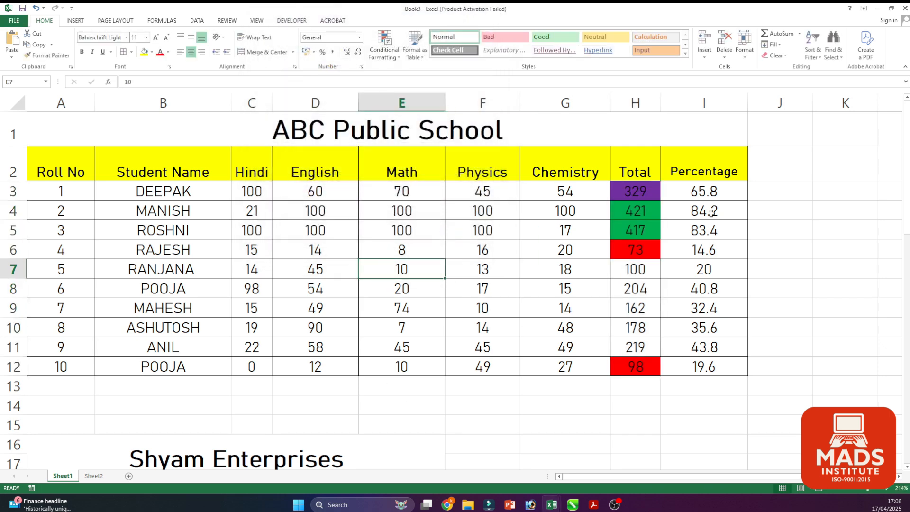
{"action": "left_click", "coordinate": [690, 196]}
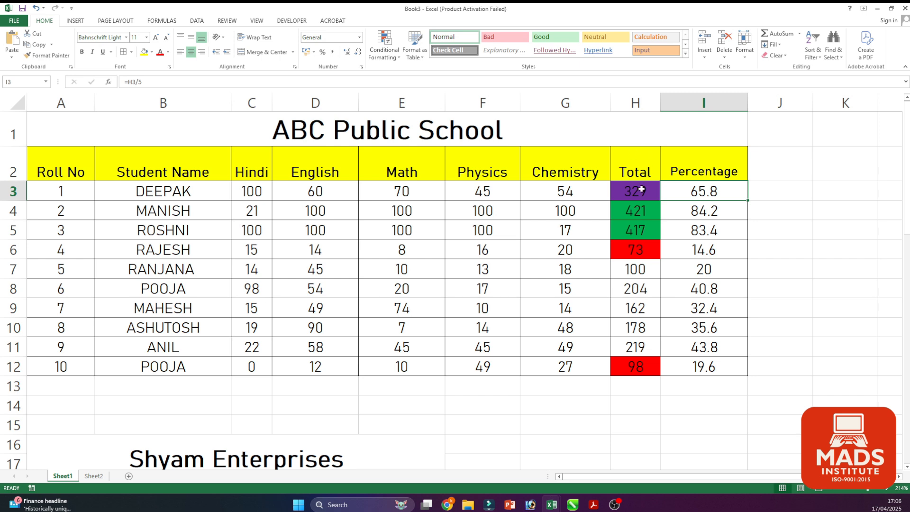
Change the eighth student's Hindi, English and Math marks in C10:E10 to 100 each and check the total's highlighting
{"action": "left_click", "coordinate": [262, 327]}
{"action": "type", "text": "100"}
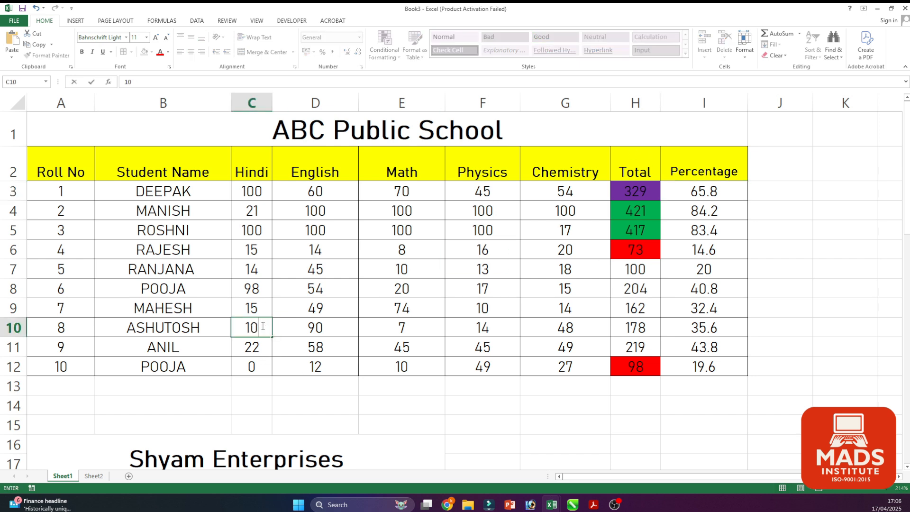
{"action": "key", "text": "Tab"}
{"action": "type", "text": "100"}
{"action": "key", "text": "Tab"}
{"action": "type", "text": "100"}
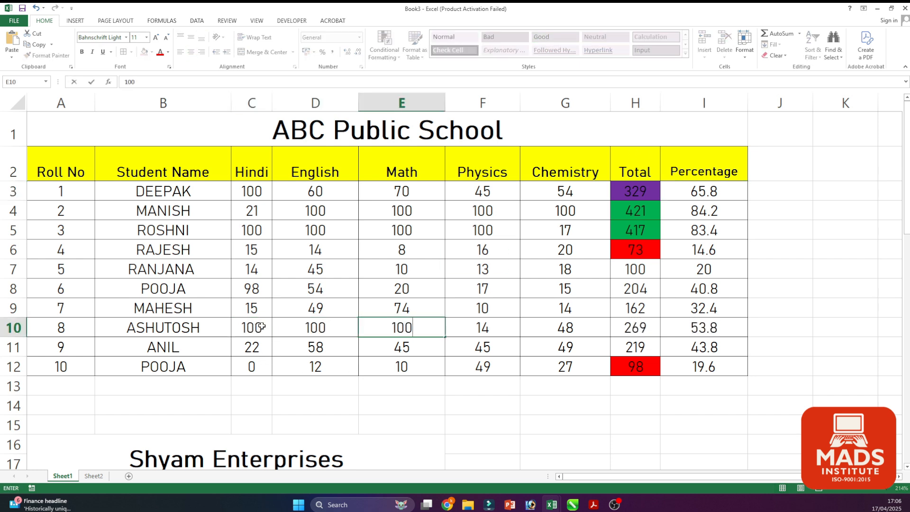
{"action": "key", "text": "Tab"}
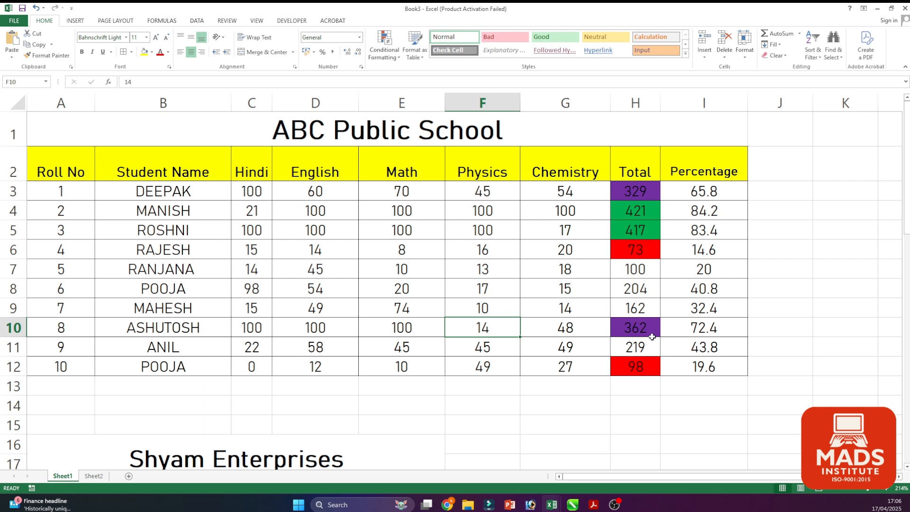
{"action": "left_click", "coordinate": [645, 334]}
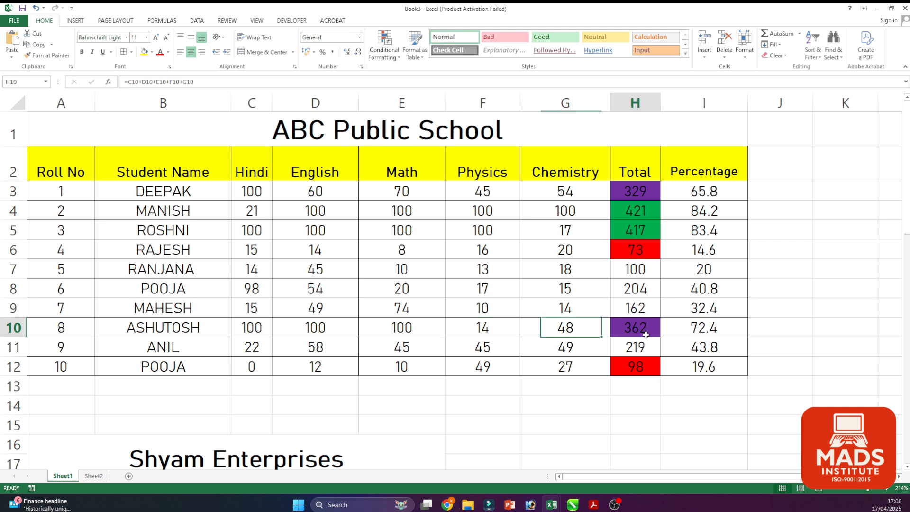
{"action": "left_click", "coordinate": [654, 190]}
{"action": "left_click", "coordinate": [644, 329]}
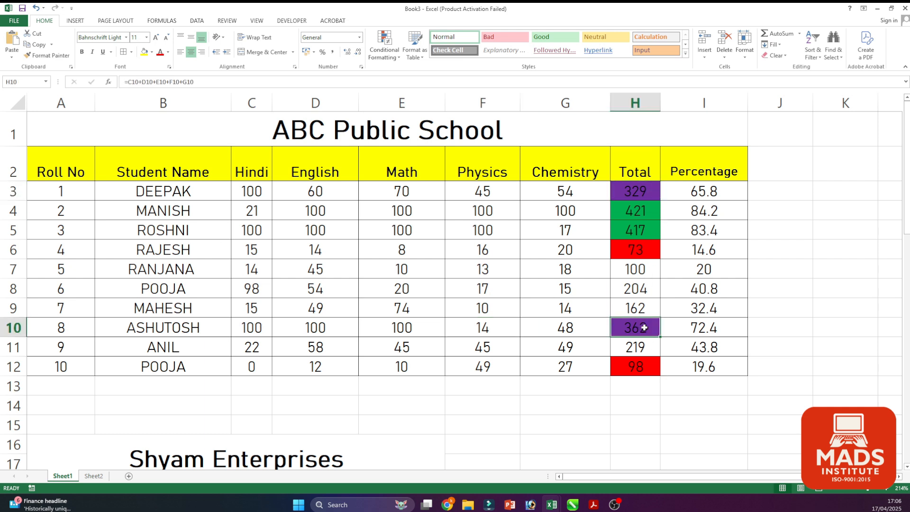
{"action": "left_click", "coordinate": [384, 45]}
{"action": "mouse_move", "coordinate": [415, 72]}
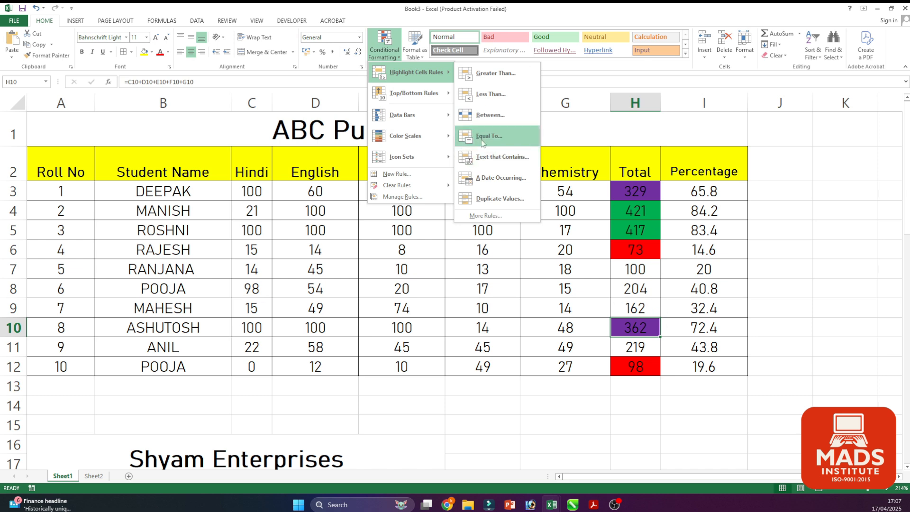
{"action": "mouse_move", "coordinate": [443, 95]}
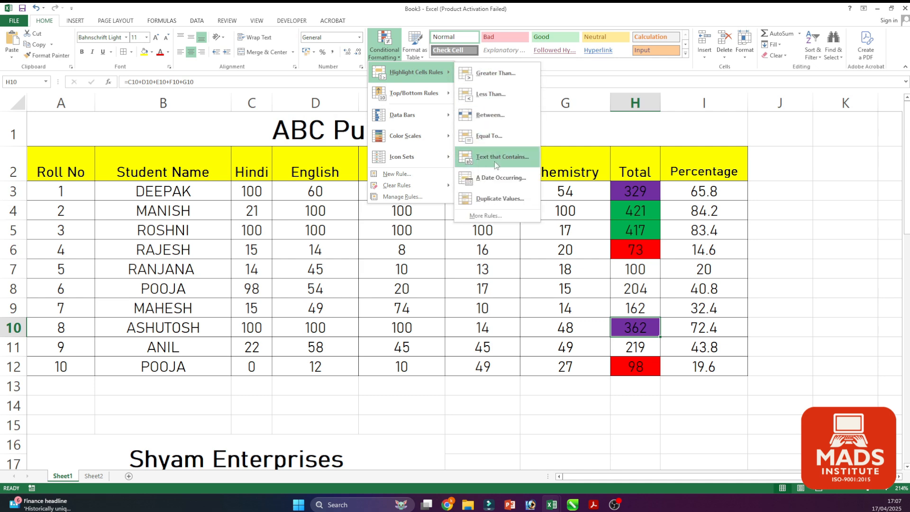
{"action": "left_click", "coordinate": [472, 323]}
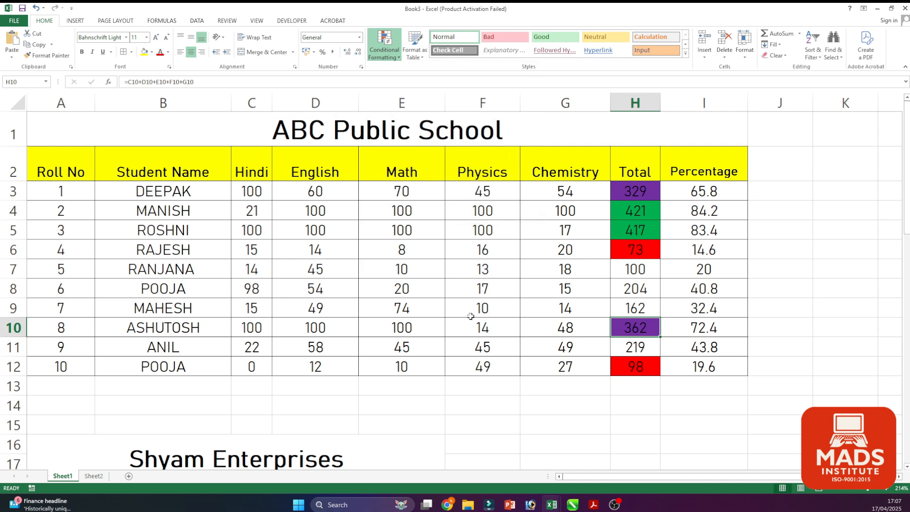
Go to the Shyam Enterprises item table below the marksheet
{"action": "scroll", "coordinate": [472, 323], "scroll_direction": "down", "scroll_amount": 3}
{"action": "left_click", "coordinate": [472, 322]}
{"action": "scroll", "coordinate": [472, 322], "scroll_direction": "down", "scroll_amount": 1}
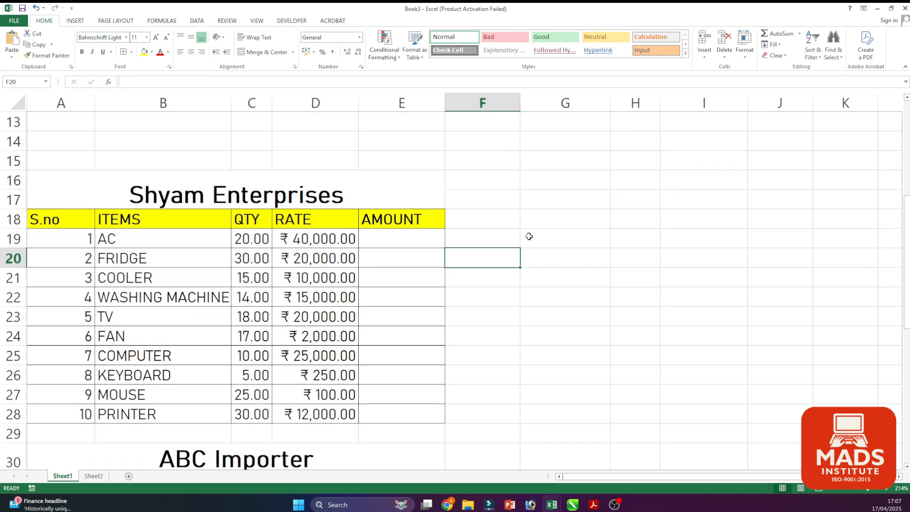
{"action": "scroll", "coordinate": [362, 222], "scroll_direction": "down", "scroll_amount": 1}
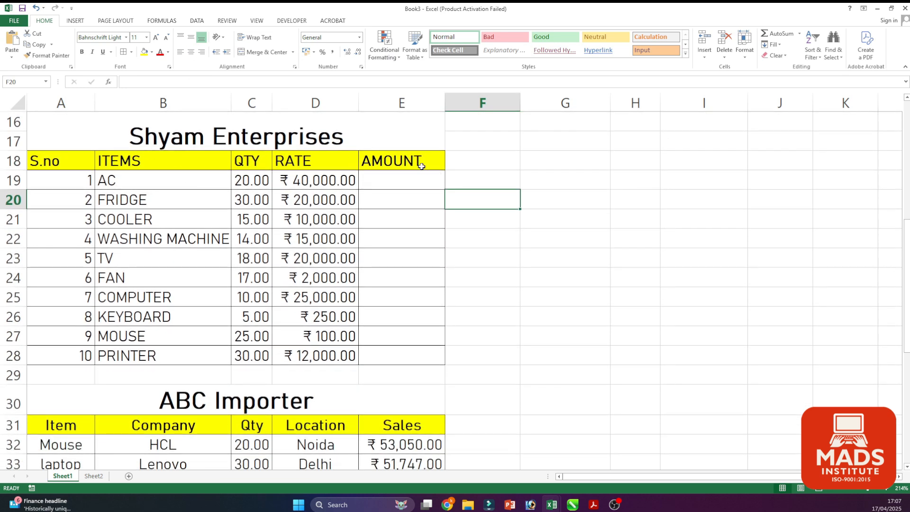
{"action": "left_click_drag", "start_coordinate": [144, 174], "coordinate": [153, 308]}
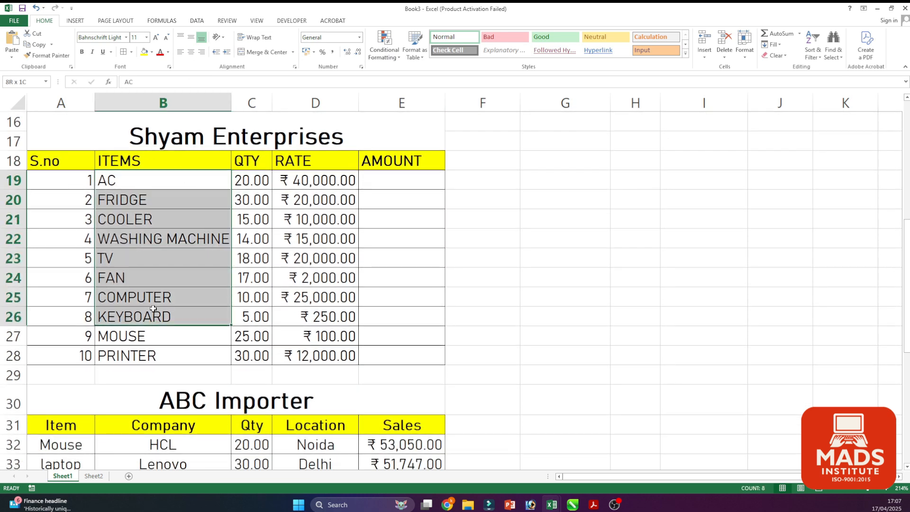
{"action": "left_click_drag", "start_coordinate": [254, 238], "coordinate": [265, 338]}
{"action": "left_click_drag", "start_coordinate": [343, 161], "coordinate": [347, 337]}
{"action": "left_click", "coordinate": [380, 200]}
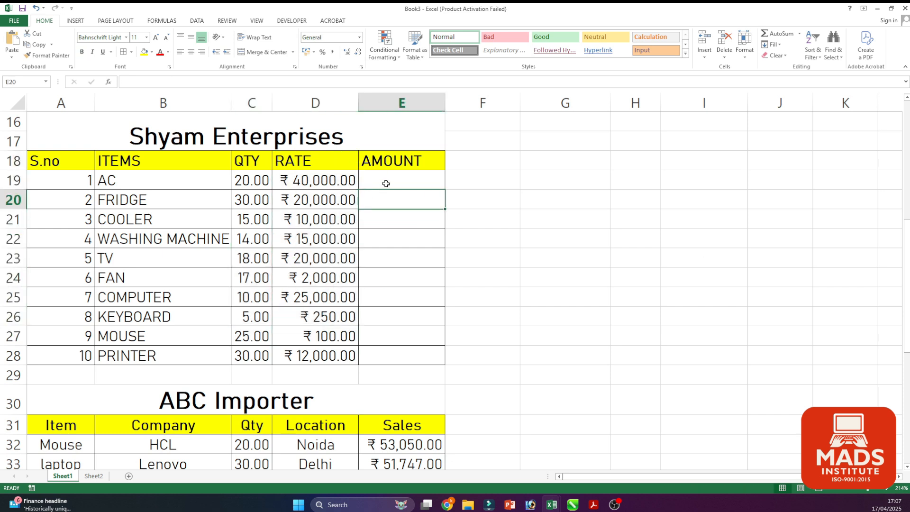
Calculate the AC amount in E19 by multiplying its quantity by its rate with the formula =C19*D19
{"action": "left_click", "coordinate": [392, 185]}
{"action": "type", "text": "="}
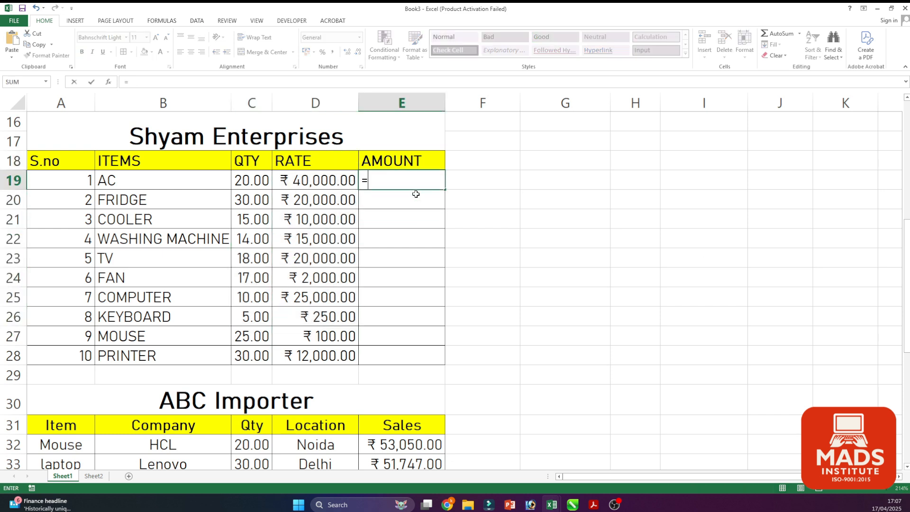
{"action": "left_click", "coordinate": [253, 180]}
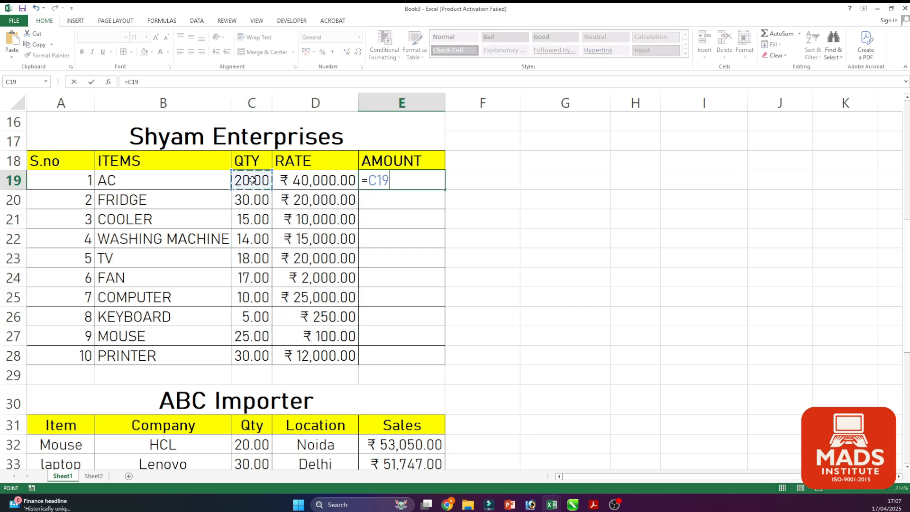
{"action": "type", "text": "*"}
{"action": "left_click", "coordinate": [326, 180]}
{"action": "key", "text": "Return"}
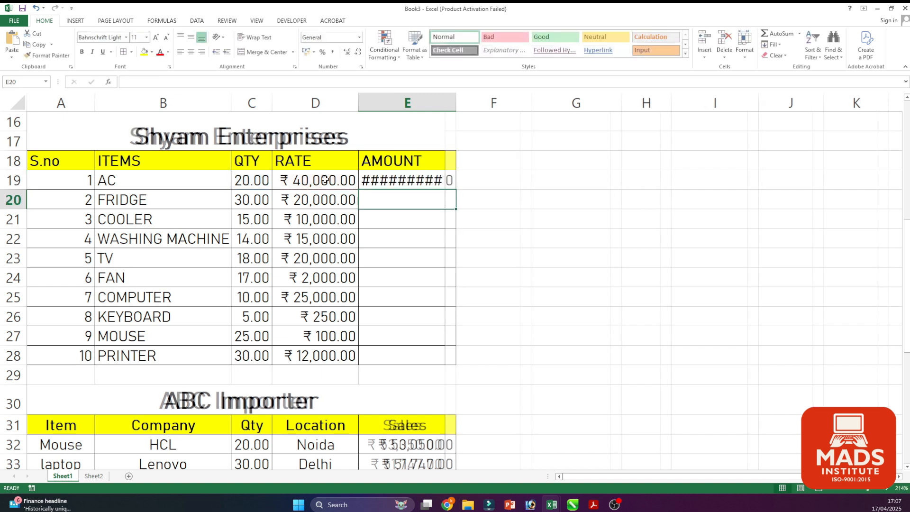
Fill the amount formula from E19 down through E28 for all remaining items
{"action": "left_click", "coordinate": [420, 183]}
{"action": "left_click_drag", "start_coordinate": [455, 190], "coordinate": [458, 368]}
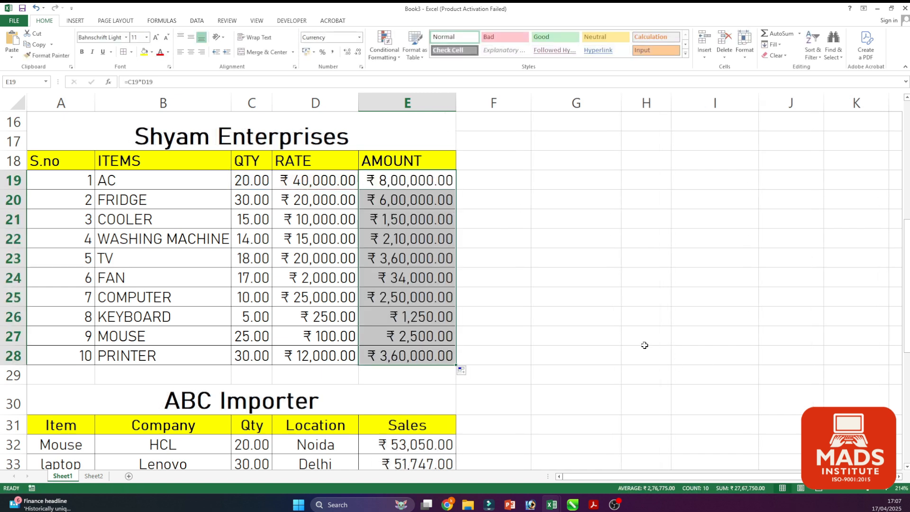
{"action": "left_click_drag", "start_coordinate": [645, 346], "coordinate": [644, 343]}
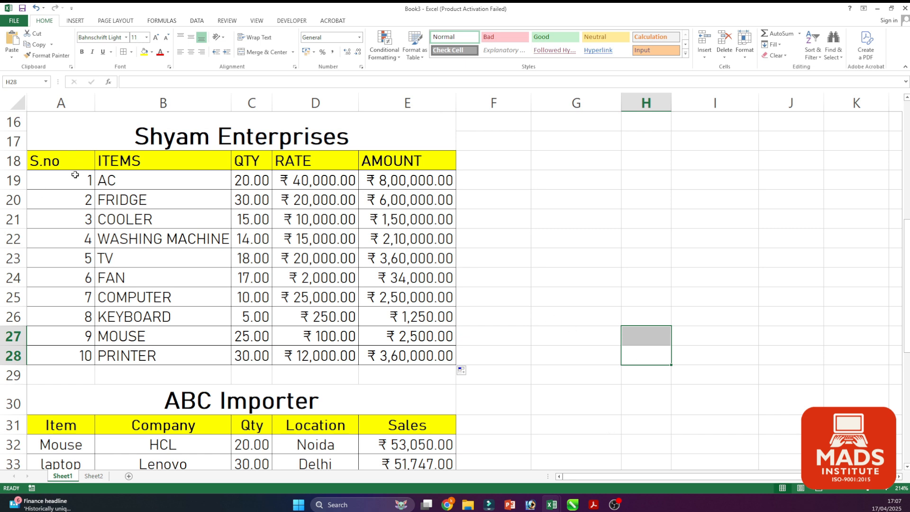
Start a Greater Than conditional formatting rule for the amounts in E19:E28 with a threshold of 500000
{"action": "left_click_drag", "start_coordinate": [422, 165], "coordinate": [414, 355]}
{"action": "left_click", "coordinate": [379, 50]}
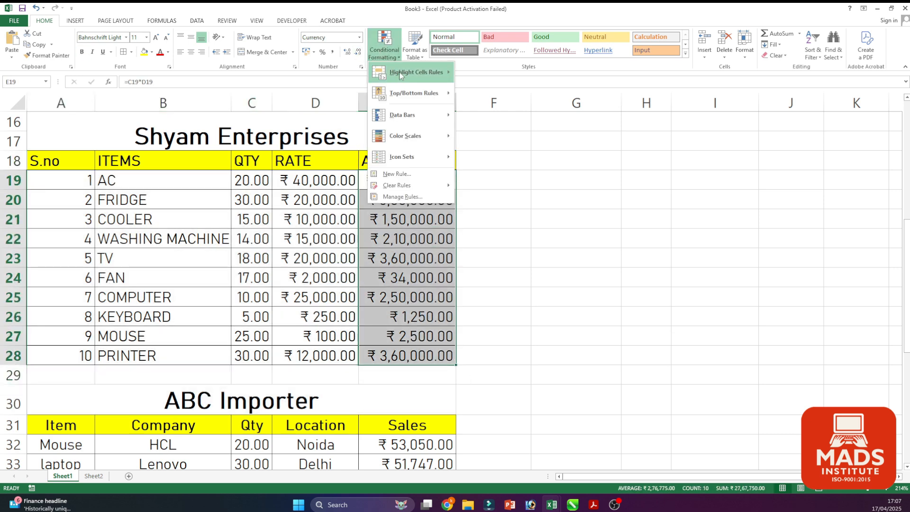
{"action": "mouse_move", "coordinate": [400, 72]}
{"action": "left_click", "coordinate": [497, 77]}
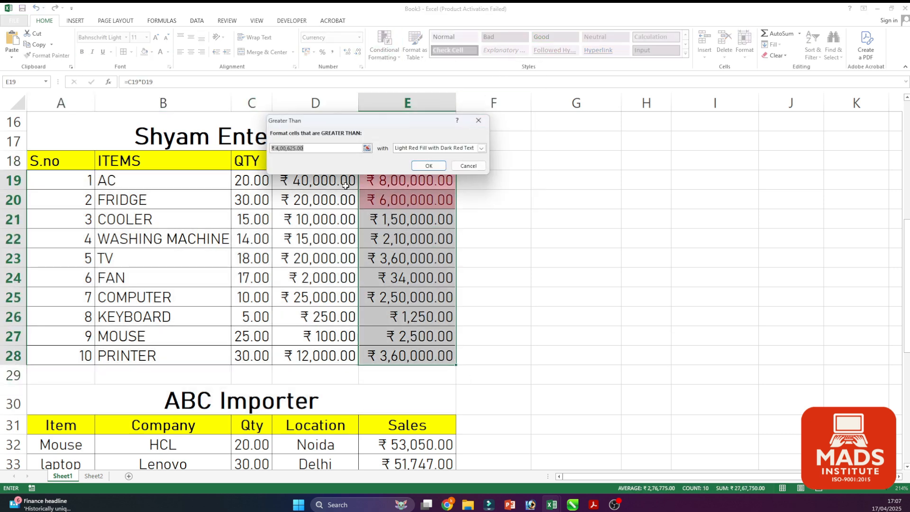
{"action": "left_click_drag", "start_coordinate": [341, 126], "coordinate": [477, 199]}
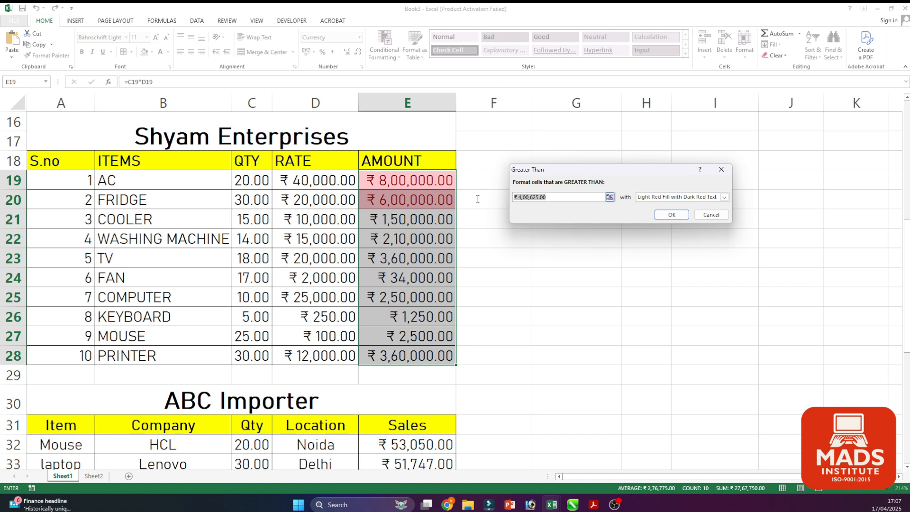
{"action": "type", "text": "5000"}
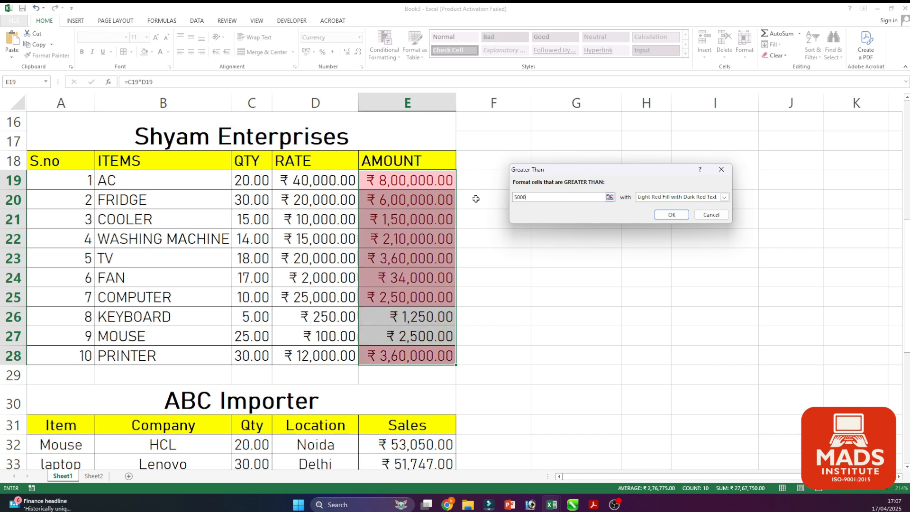
{"action": "type", "text": "00"}
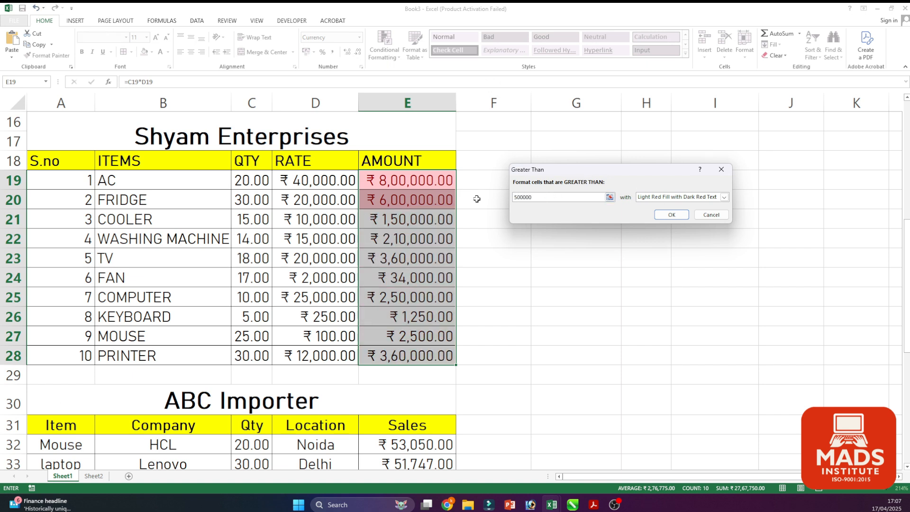
Give the Greater Than rule a custom format with a solid red fill and apply it to the amounts
{"action": "left_click", "coordinate": [675, 198]}
{"action": "left_click", "coordinate": [673, 244]}
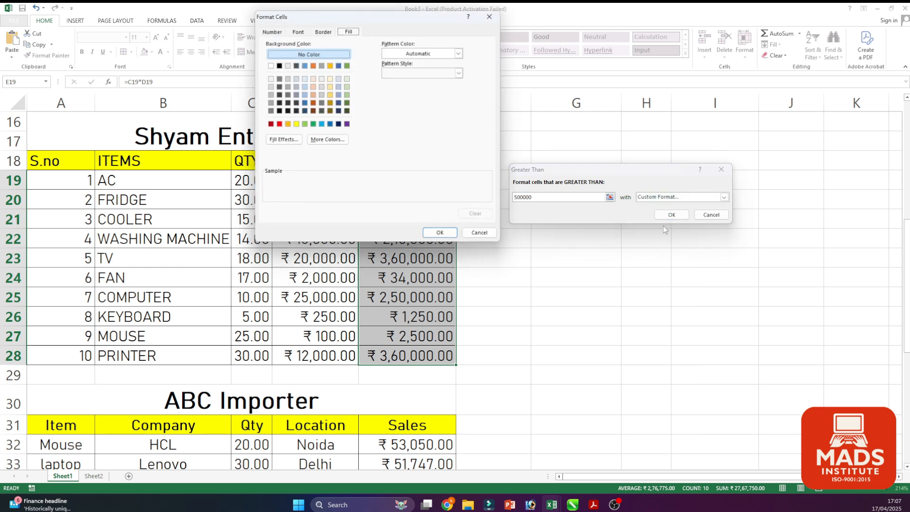
{"action": "left_click", "coordinate": [278, 124]}
{"action": "left_click", "coordinate": [434, 234]}
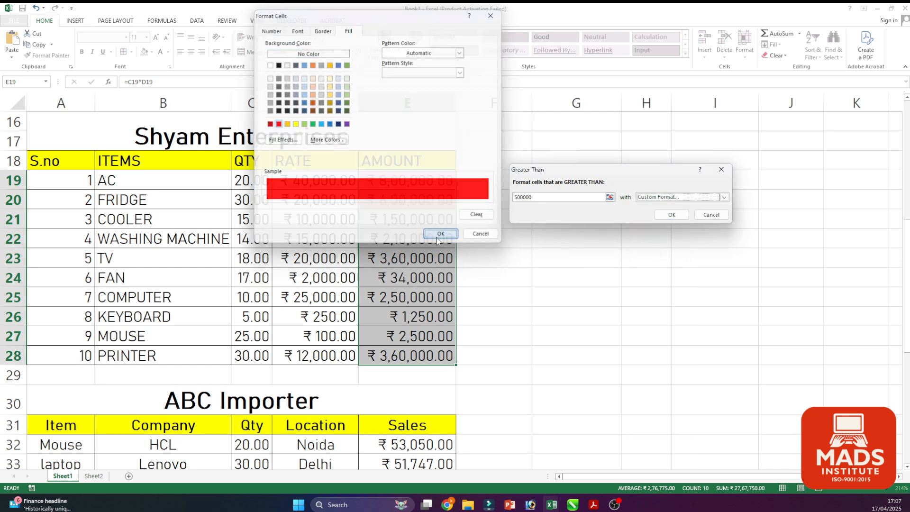
{"action": "left_click", "coordinate": [673, 214]}
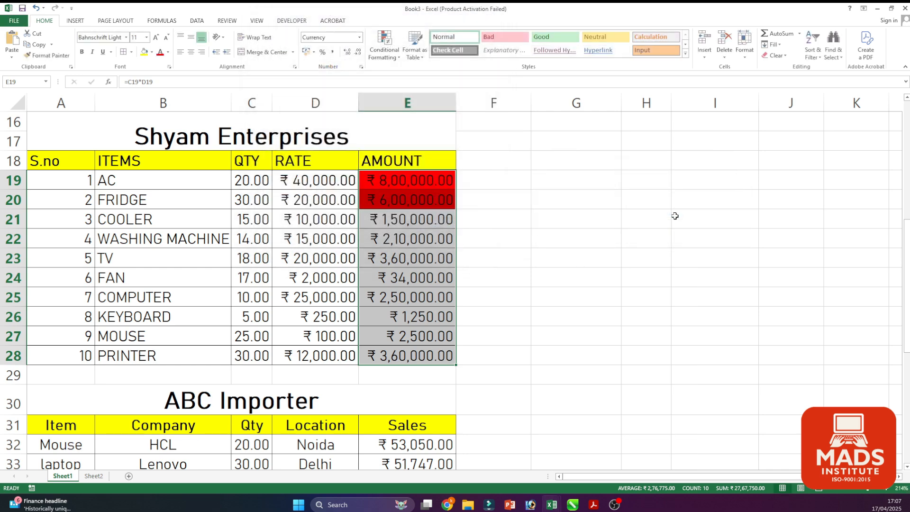
{"action": "left_click", "coordinate": [675, 216]}
Start a Less Than conditional formatting rule for the amounts in E19:E28 with a threshold of 10000
{"action": "left_click_drag", "start_coordinate": [398, 181], "coordinate": [374, 353]}
{"action": "left_click", "coordinate": [383, 51]}
{"action": "mouse_move", "coordinate": [412, 72]}
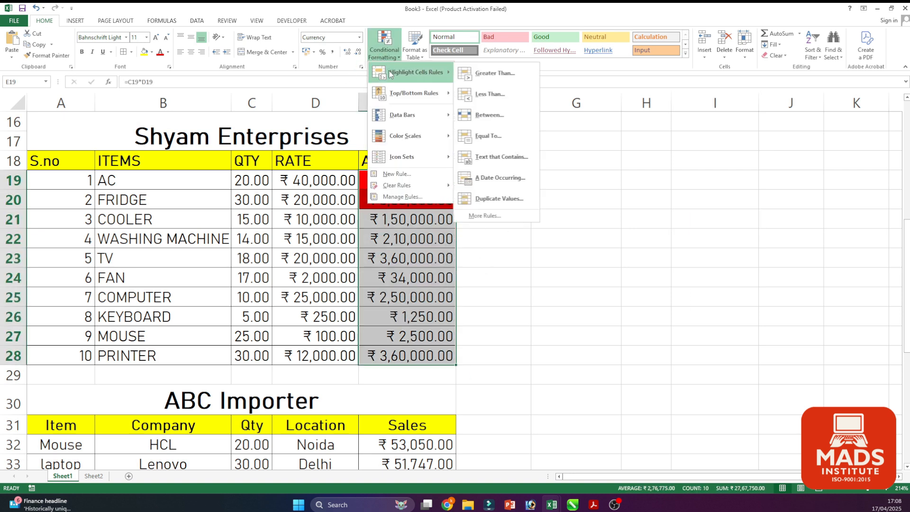
{"action": "left_click", "coordinate": [499, 94]}
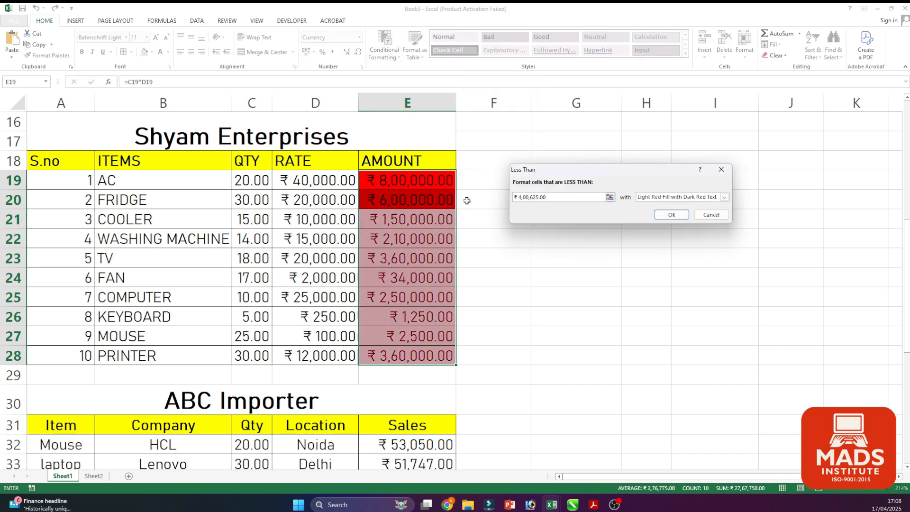
{"action": "key", "text": "BackSpace"}
{"action": "key", "text": "BackSpace"}
{"action": "key", "text": "BackSpace"}
{"action": "key", "text": "BackSpace"}
{"action": "key", "text": "BackSpace"}
{"action": "key", "text": "BackSpace"}
{"action": "key", "text": "BackSpace"}
{"action": "key", "text": "BackSpace"}
{"action": "key", "text": "BackSpace"}
{"action": "key", "text": "BackSpace"}
{"action": "key", "text": "BackSpace"}
{"action": "key", "text": "BackSpace"}
{"action": "key", "text": "BackSpace"}
{"action": "type", "text": "10"}
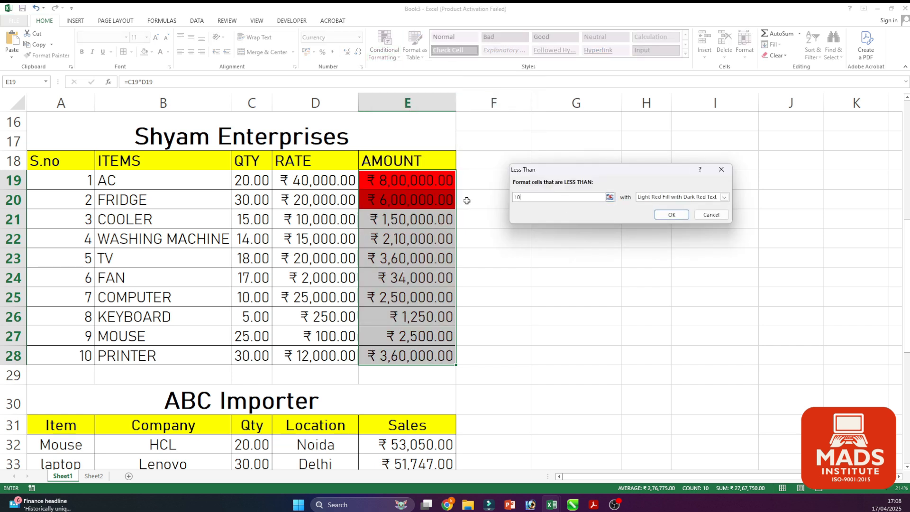
{"action": "type", "text": "000"}
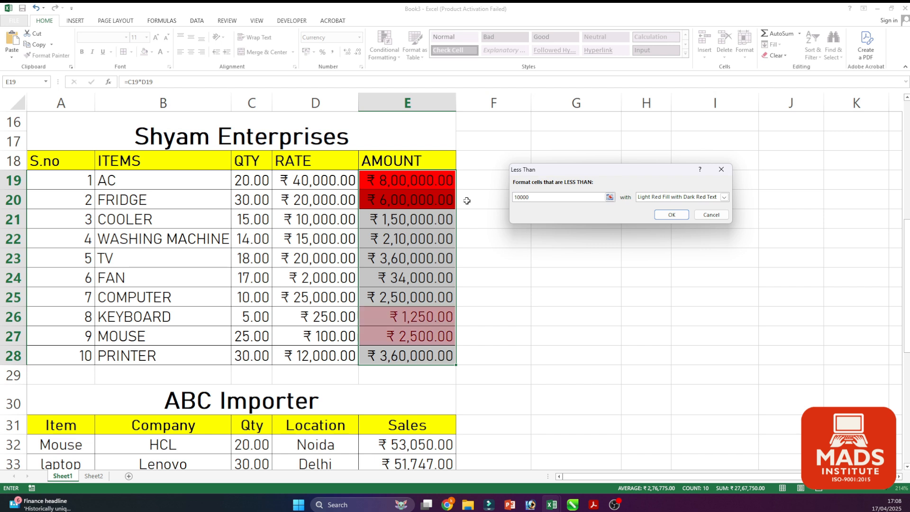
Give the Less Than rule a custom format with a solid green fill and apply it to the amounts
{"action": "left_click", "coordinate": [724, 197]}
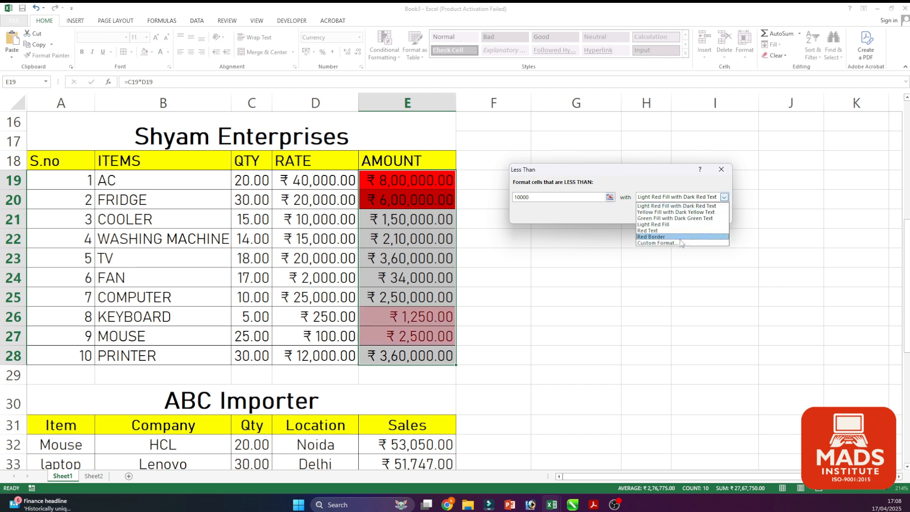
{"action": "left_click", "coordinate": [664, 243]}
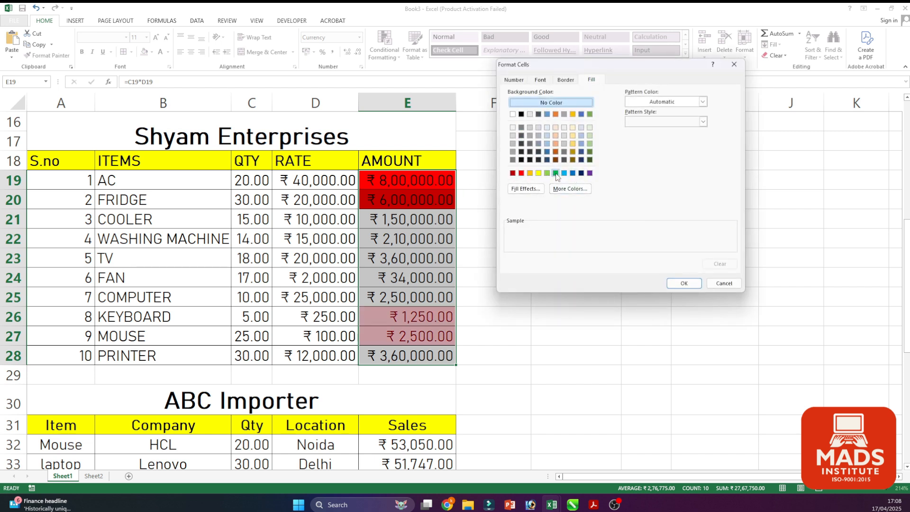
{"action": "left_click", "coordinate": [556, 173]}
{"action": "left_click", "coordinate": [685, 283]}
{"action": "left_click", "coordinate": [672, 216]}
{"action": "left_click", "coordinate": [660, 258]}
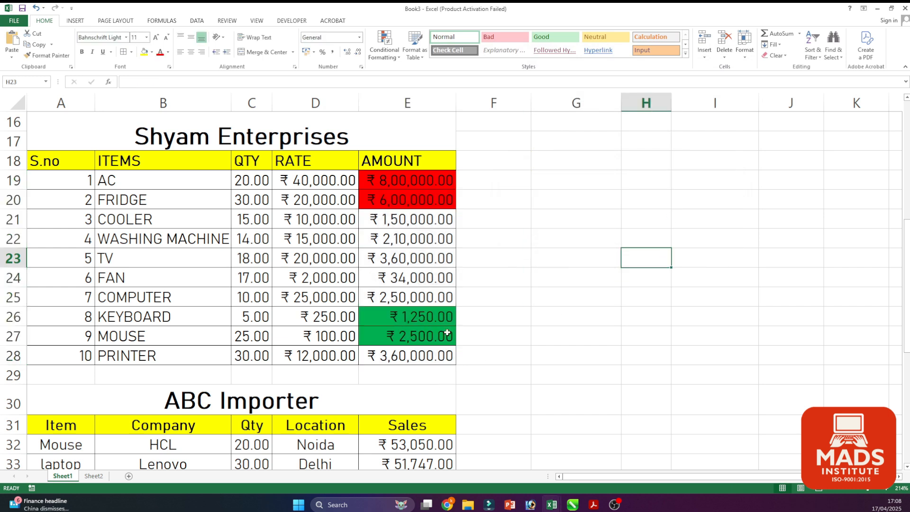
Change the AC and FRIDGE quantities in C19:C20 to 10 each and check the highlighting of their amounts
{"action": "left_click", "coordinate": [417, 183]}
{"action": "left_click_drag", "start_coordinate": [422, 216], "coordinate": [424, 206]}
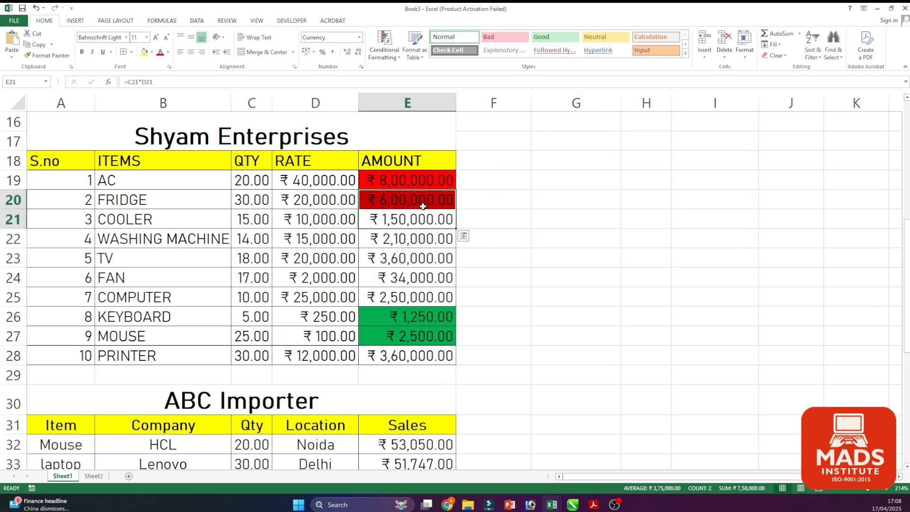
{"action": "left_click", "coordinate": [256, 184]}
{"action": "type", "text": "10"}
{"action": "key", "text": "Return"}
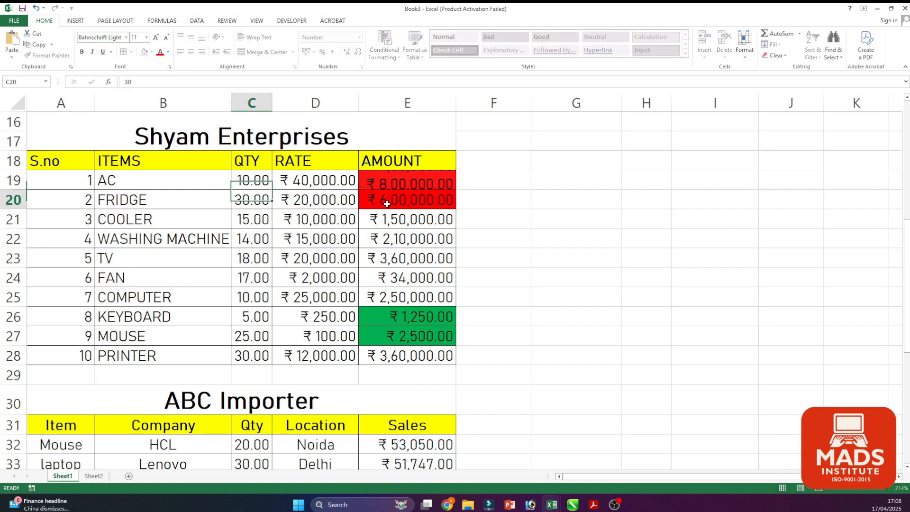
{"action": "type", "text": "100"}
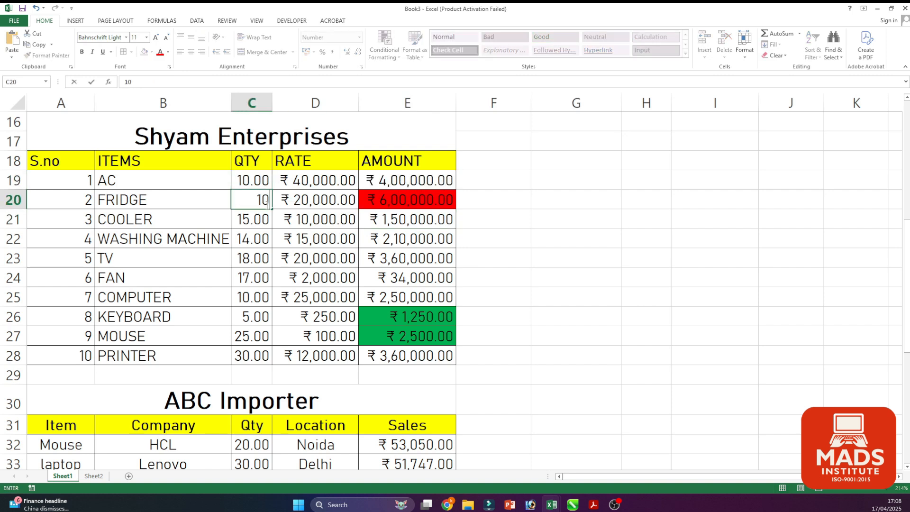
{"action": "key", "text": "Return"}
{"action": "left_click", "coordinate": [266, 205]}
{"action": "type", "text": "10"}
{"action": "key", "text": "Return"}
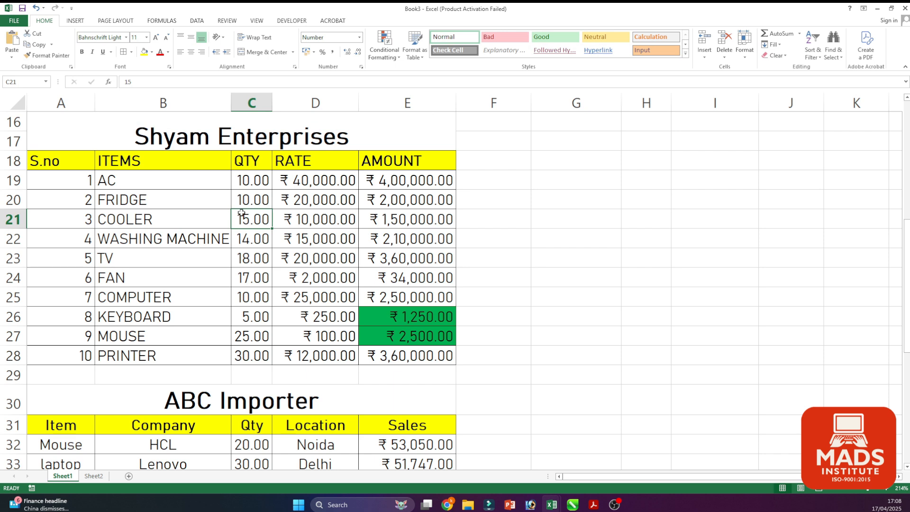
{"action": "left_click", "coordinate": [385, 53]}
{"action": "mouse_move", "coordinate": [401, 71]}
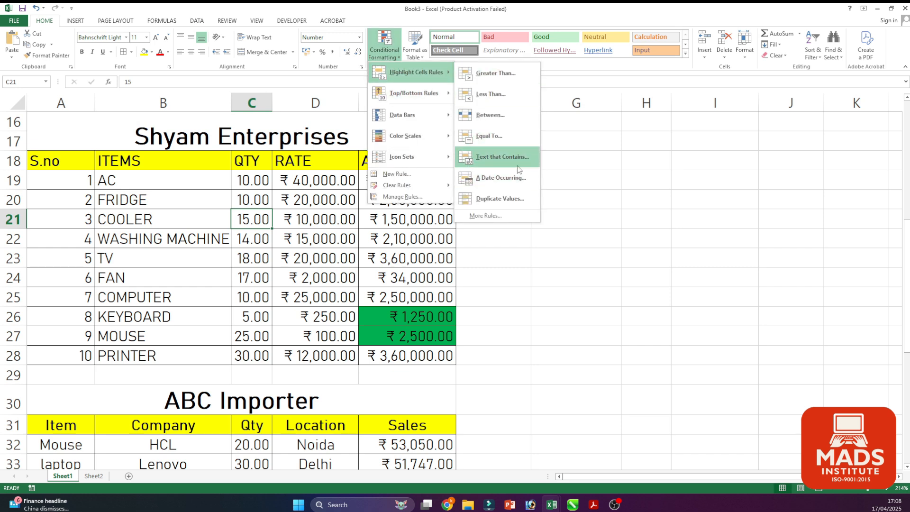
{"action": "left_click", "coordinate": [566, 206]}
{"action": "left_click", "coordinate": [568, 207]}
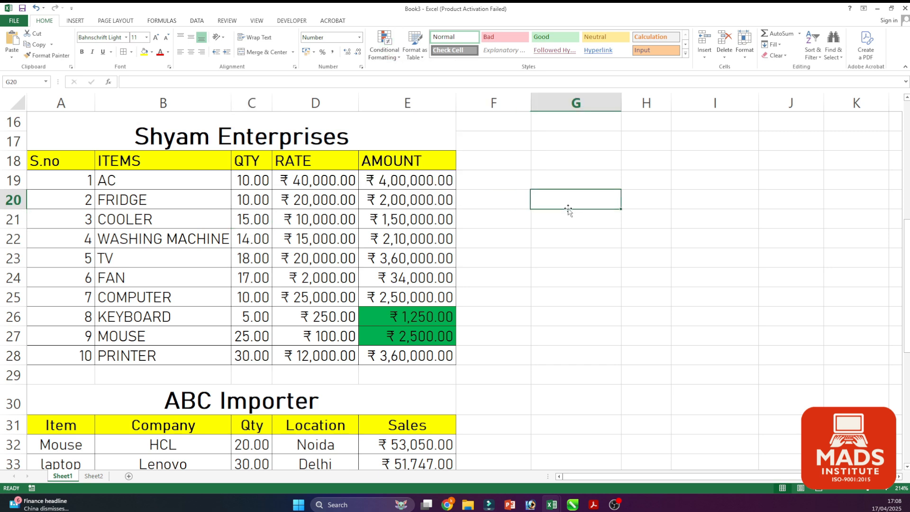
{"action": "left_click", "coordinate": [361, 270]}
{"action": "left_click", "coordinate": [530, 264]}
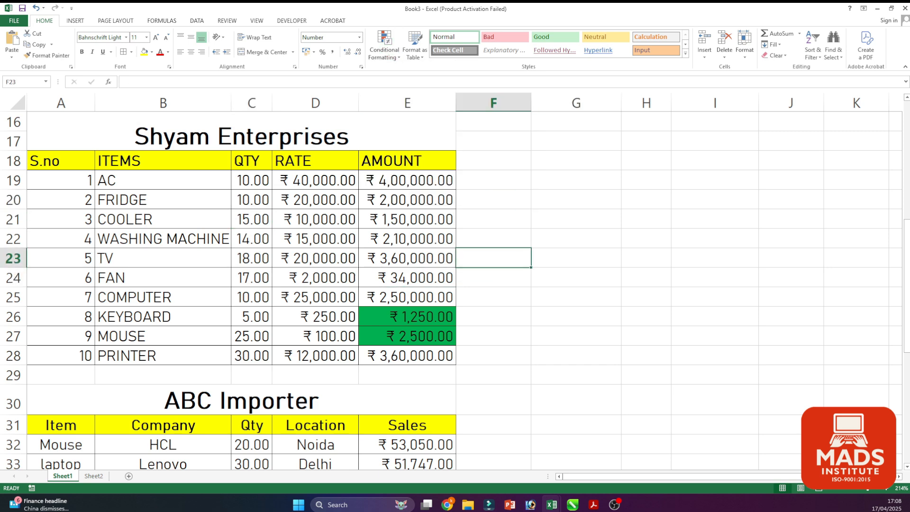
Go to the ABC Importer table and widen column A so the item names have more room
{"action": "left_click_drag", "start_coordinate": [907, 289], "coordinate": [907, 377]}
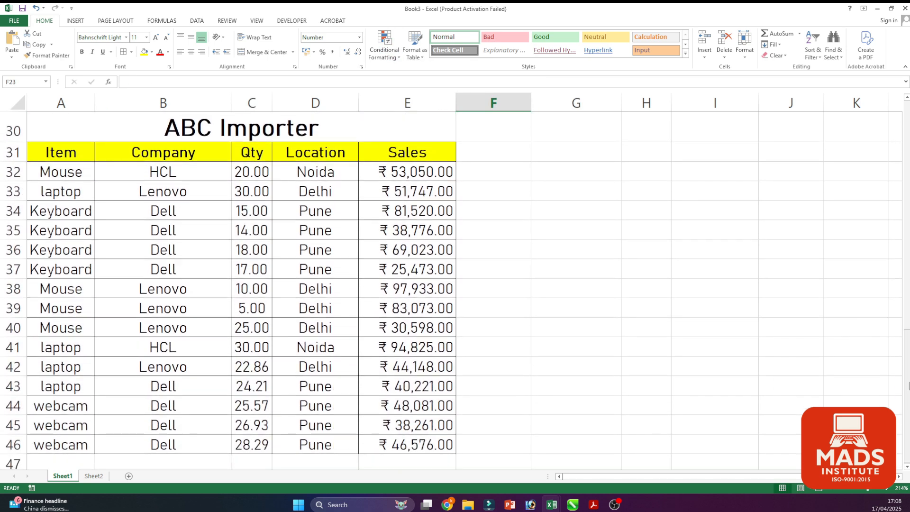
{"action": "left_click", "coordinate": [588, 346]}
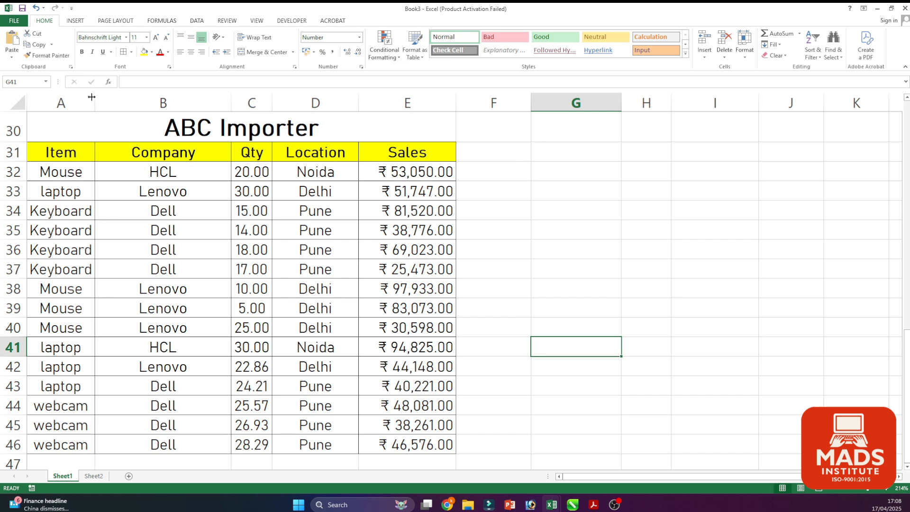
{"action": "left_click_drag", "start_coordinate": [91, 96], "coordinate": [116, 97]}
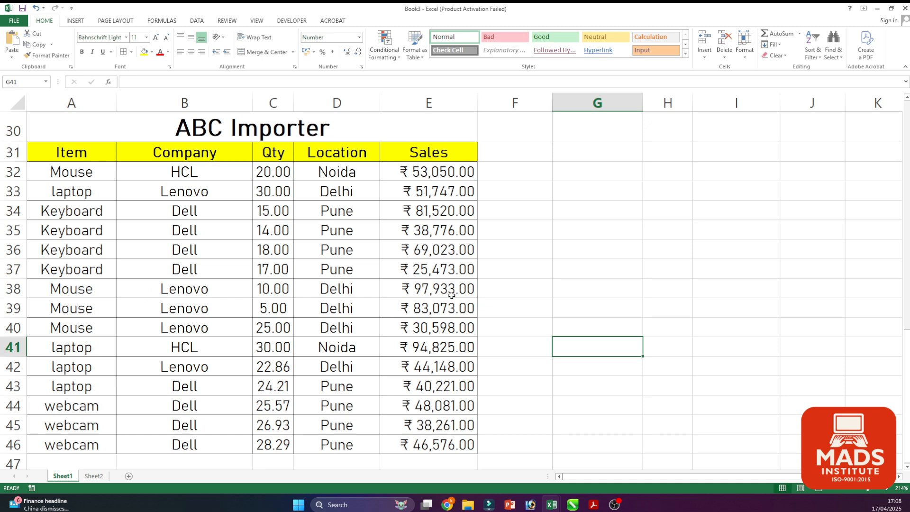
Start a Text That Contains conditional formatting rule for the item names in A31:A45, matching the text keyboard
{"action": "left_click_drag", "start_coordinate": [54, 166], "coordinate": [59, 209]}
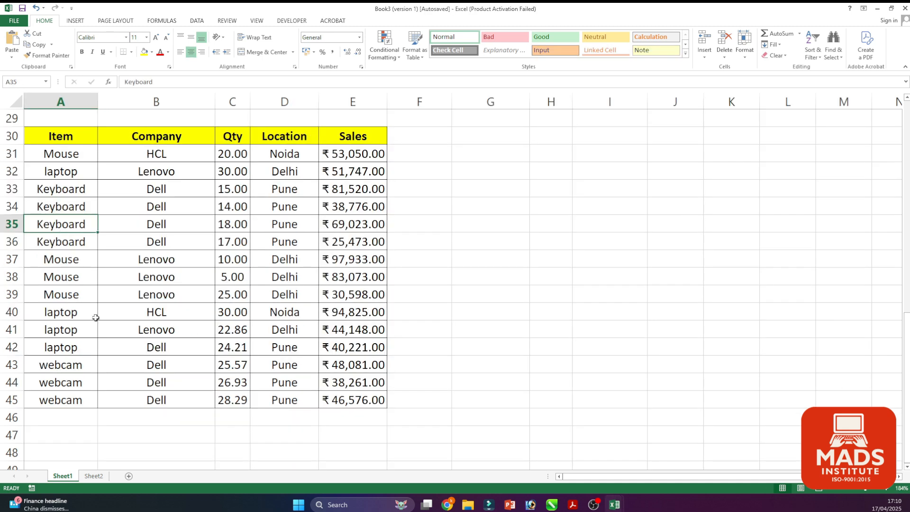
{"action": "left_click_drag", "start_coordinate": [59, 155], "coordinate": [71, 401]}
{"action": "left_click", "coordinate": [385, 52]}
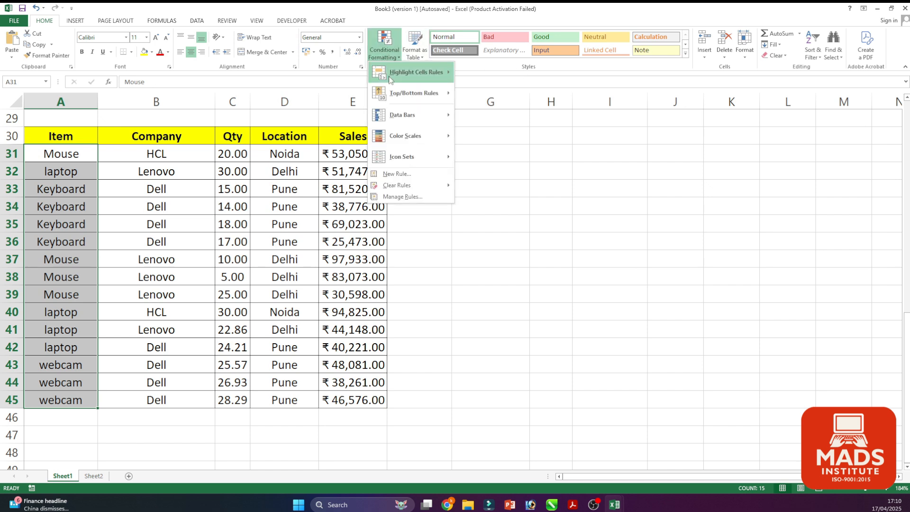
{"action": "mouse_move", "coordinate": [412, 72]}
{"action": "left_click", "coordinate": [494, 154]}
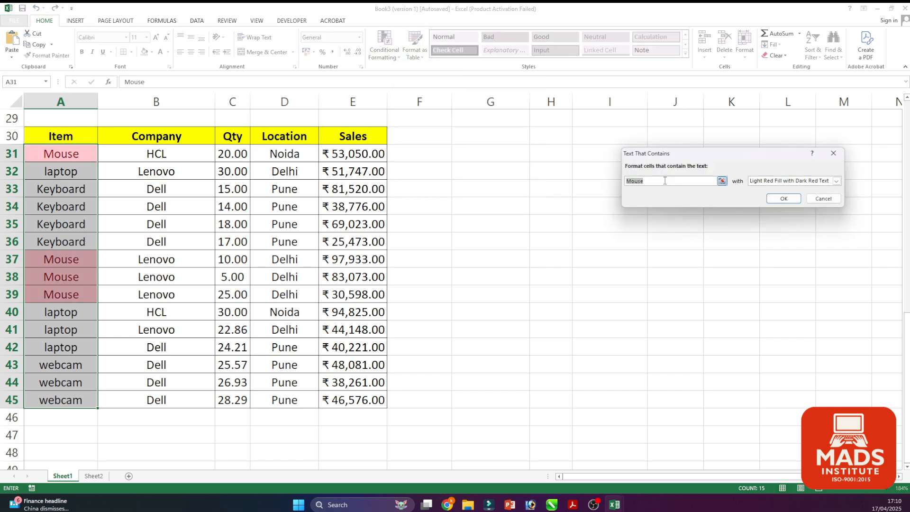
{"action": "key", "text": "BackSpace"}
{"action": "type", "text": "keyboard"}
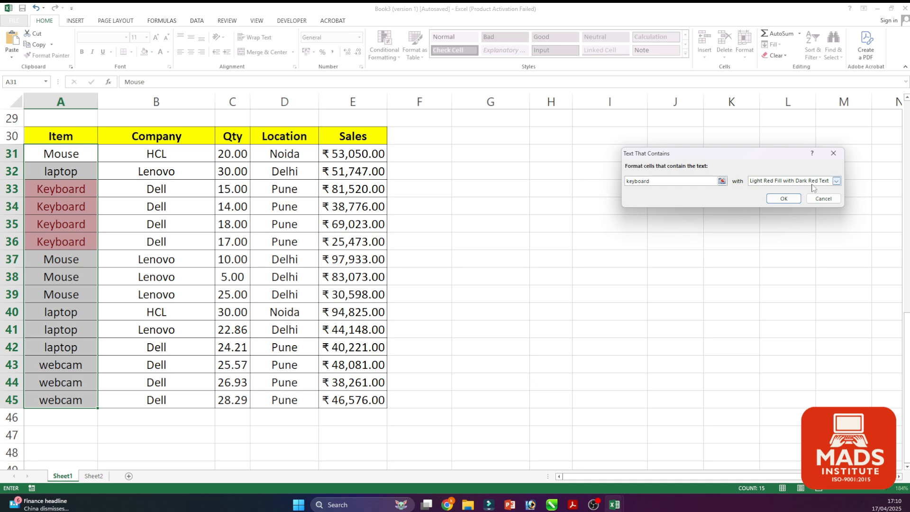
Give the text rule a custom format with a solid light blue fill and apply it to the item names
{"action": "left_click", "coordinate": [837, 181]}
{"action": "left_click", "coordinate": [766, 228]}
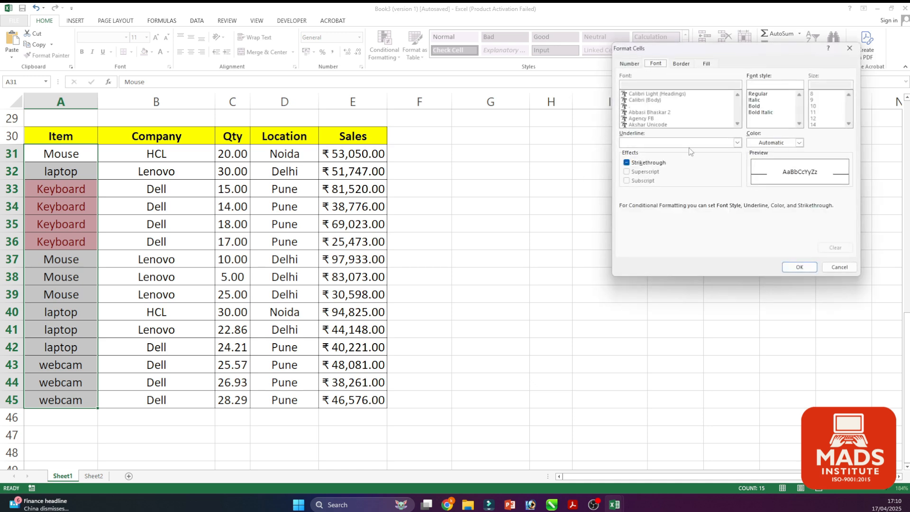
{"action": "left_click", "coordinate": [707, 64]}
{"action": "left_click", "coordinate": [681, 157]}
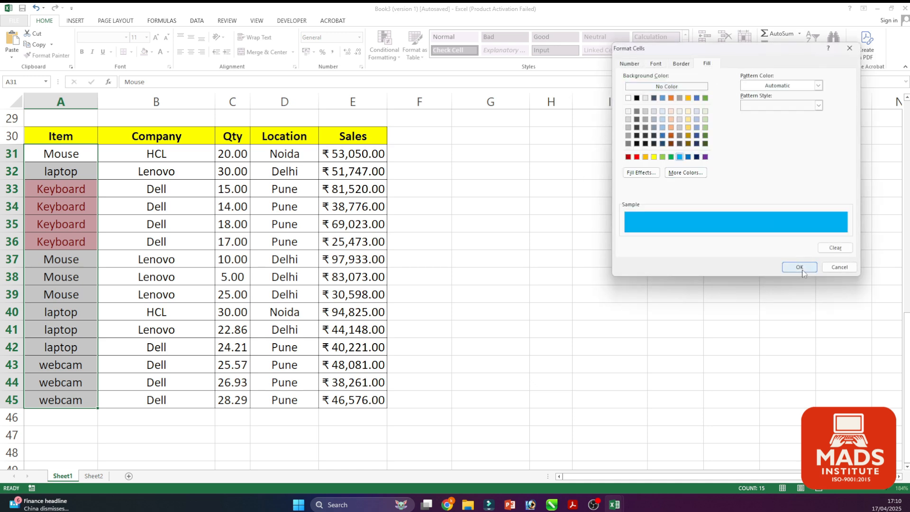
{"action": "left_click", "coordinate": [800, 267]}
{"action": "left_click", "coordinate": [783, 197]}
{"action": "left_click", "coordinate": [740, 231]}
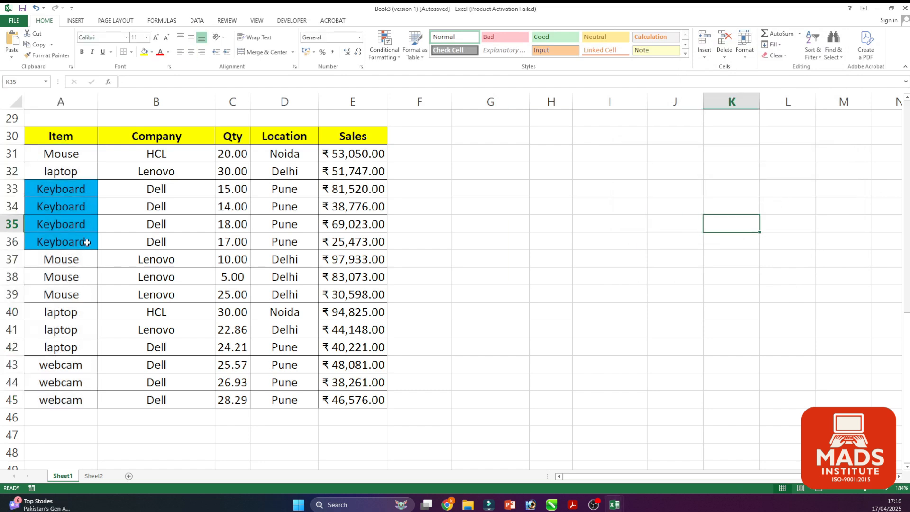
Replace the item names in A40 and A45 with Keyboard to test the text rule
{"action": "left_click", "coordinate": [71, 314]}
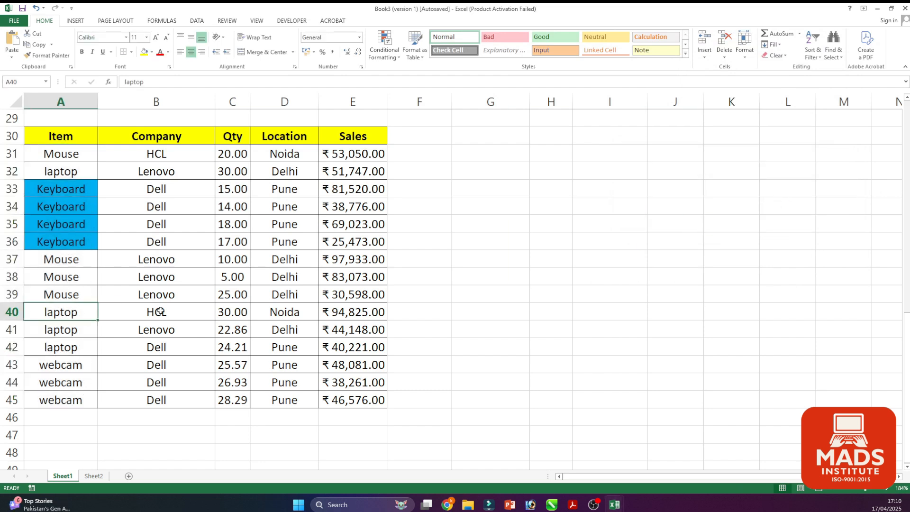
{"action": "type", "text": "ke"}
{"action": "key", "text": "Return"}
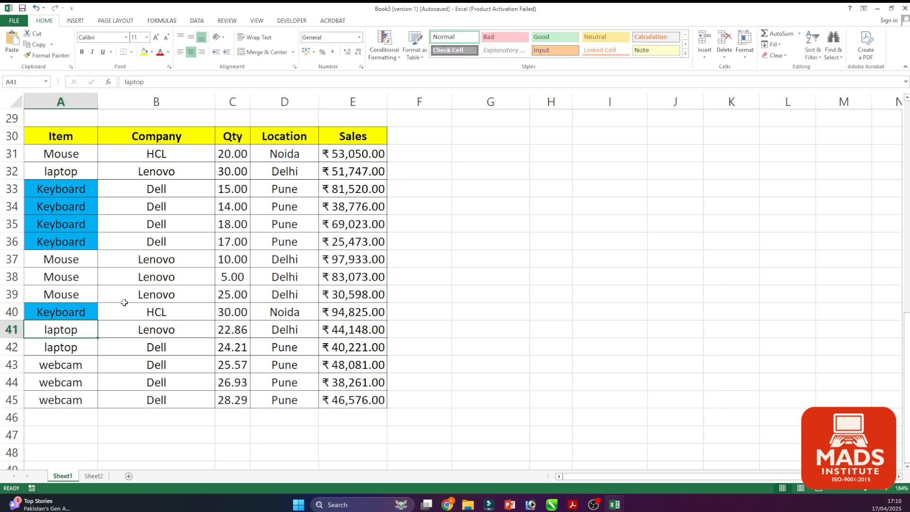
{"action": "left_click", "coordinate": [79, 401]}
{"action": "type", "text": "keyboard"}
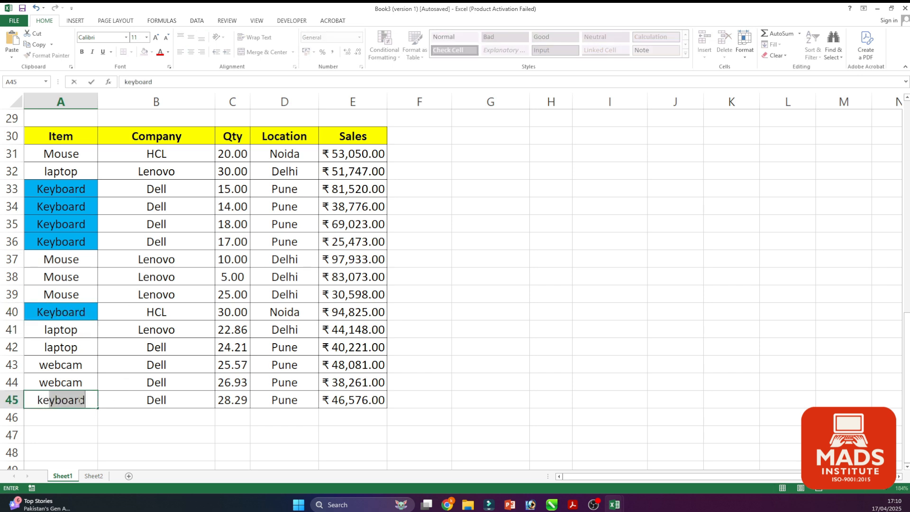
{"action": "key", "text": "Return"}
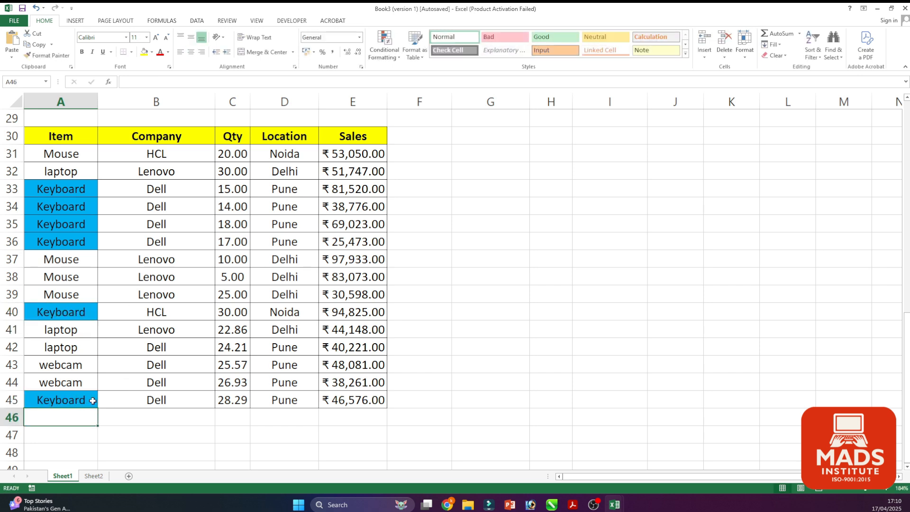
{"action": "left_click", "coordinate": [385, 53]}
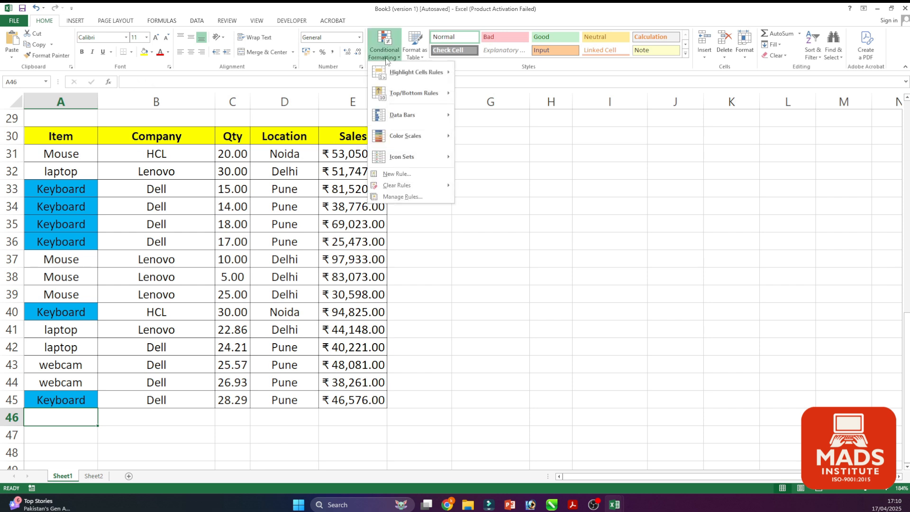
{"action": "mouse_move", "coordinate": [403, 72]}
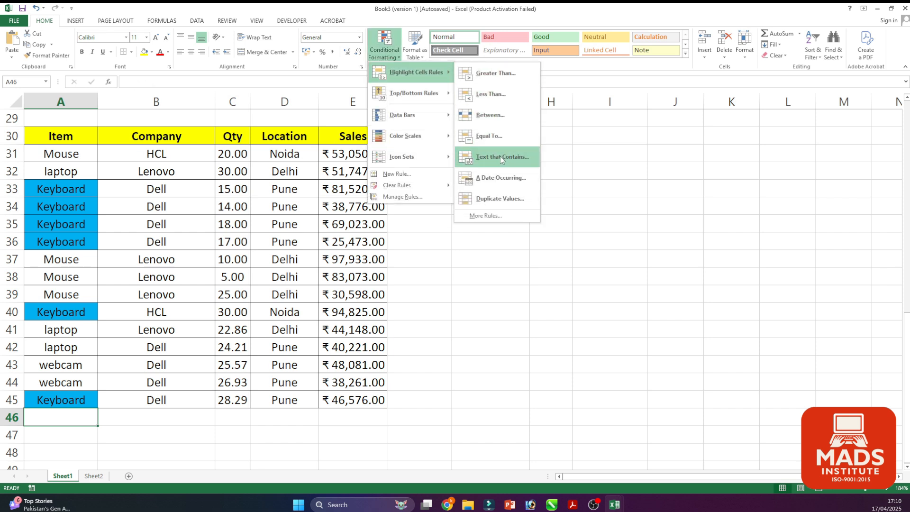
{"action": "left_click", "coordinate": [478, 282]}
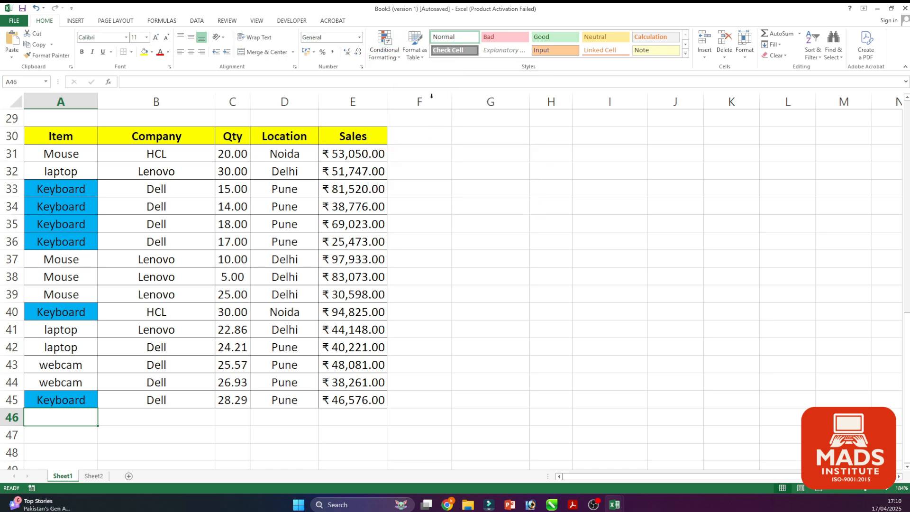
{"action": "left_click", "coordinate": [398, 54]}
{"action": "mouse_move", "coordinate": [419, 104]}
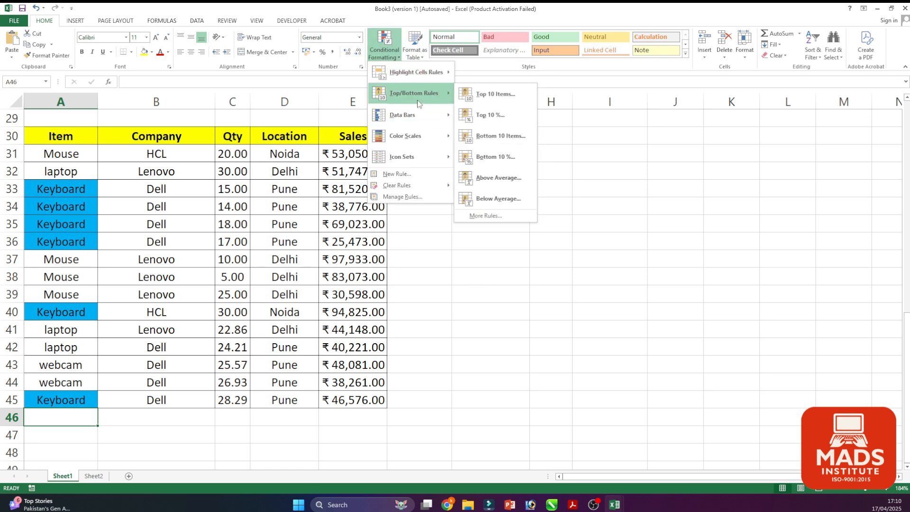
Go to the student marks table and start a Top 10 Items conditional formatting rule for the totals in H2:H11
{"action": "scroll", "coordinate": [400, 343], "scroll_direction": "up", "scroll_amount": 9}
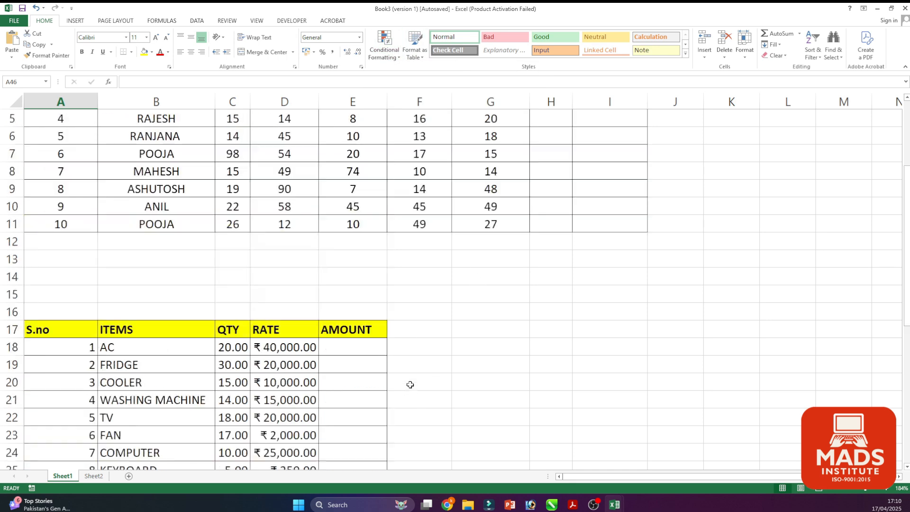
{"action": "left_click", "coordinate": [527, 158]}
{"action": "left_click", "coordinate": [559, 139]}
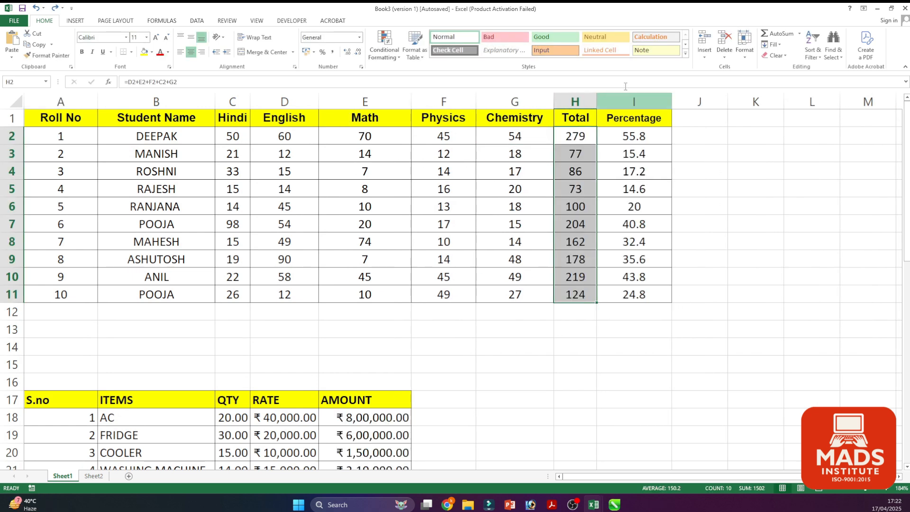
{"action": "left_click", "coordinate": [700, 223]}
{"action": "left_click_drag", "start_coordinate": [573, 138], "coordinate": [577, 294]}
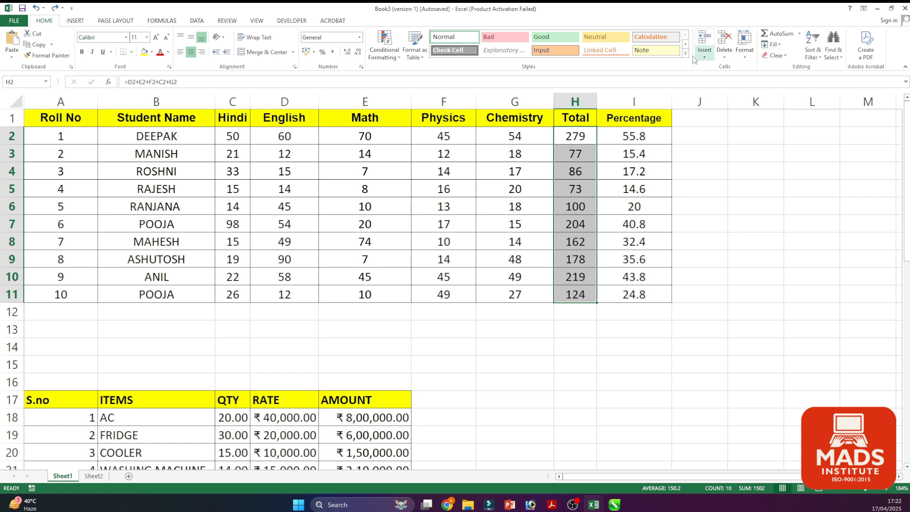
{"action": "left_click", "coordinate": [374, 59]}
{"action": "mouse_move", "coordinate": [408, 90]}
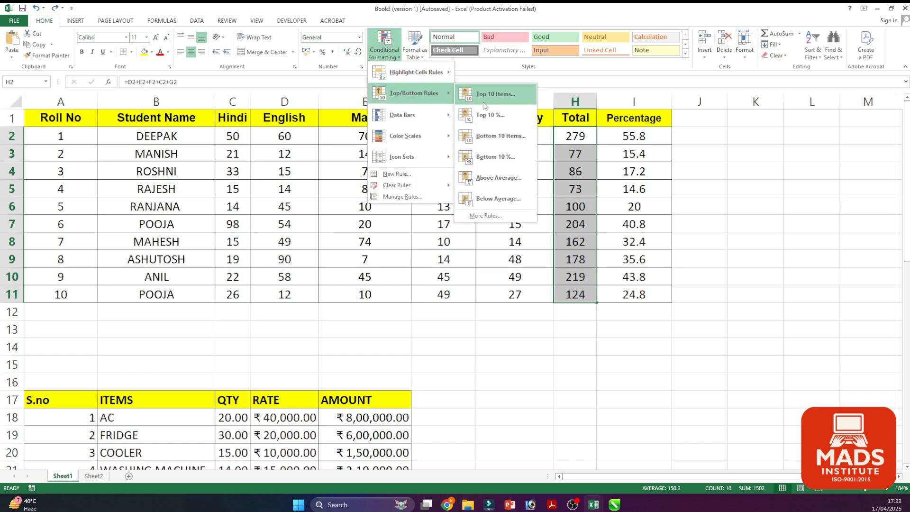
{"action": "left_click", "coordinate": [496, 92]}
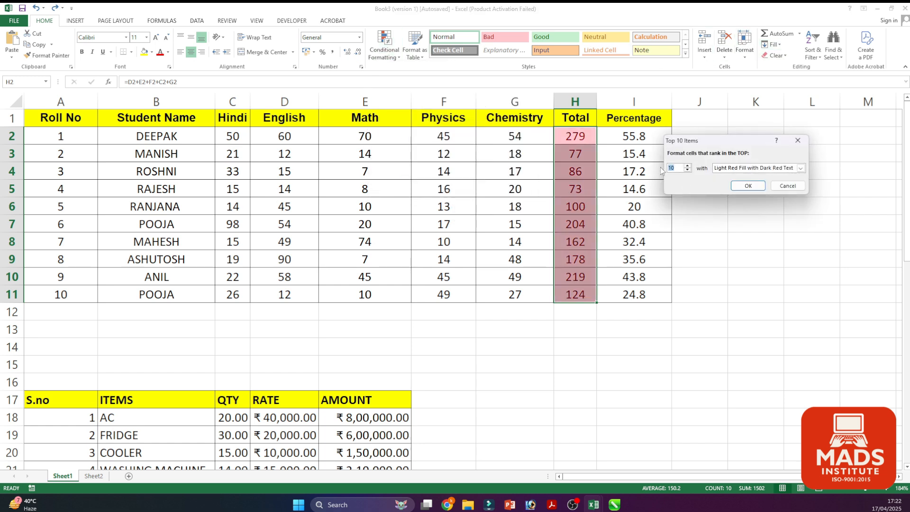
Preview the top-items rule with ranks such as 1 and 5, and set the number of top totals to 3
{"action": "type", "text": "1"}
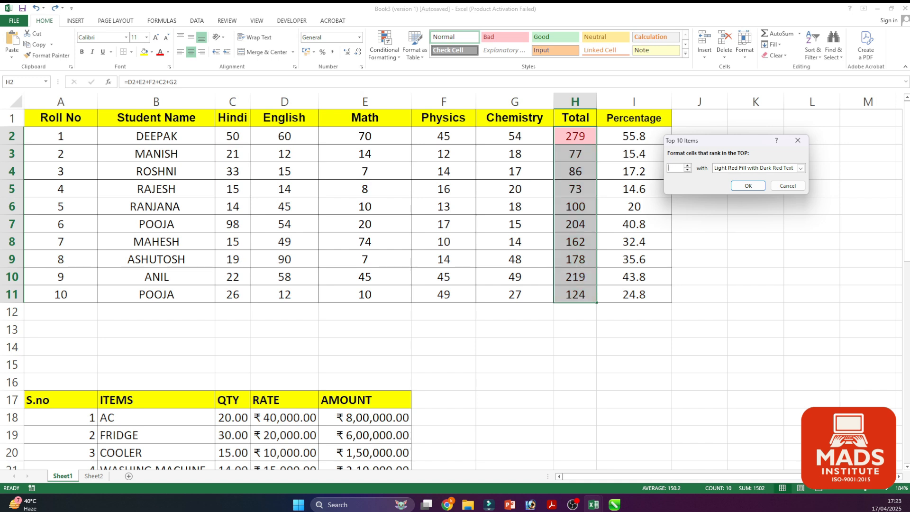
{"action": "type", "text": "3"}
{"action": "type", "text": "5"}
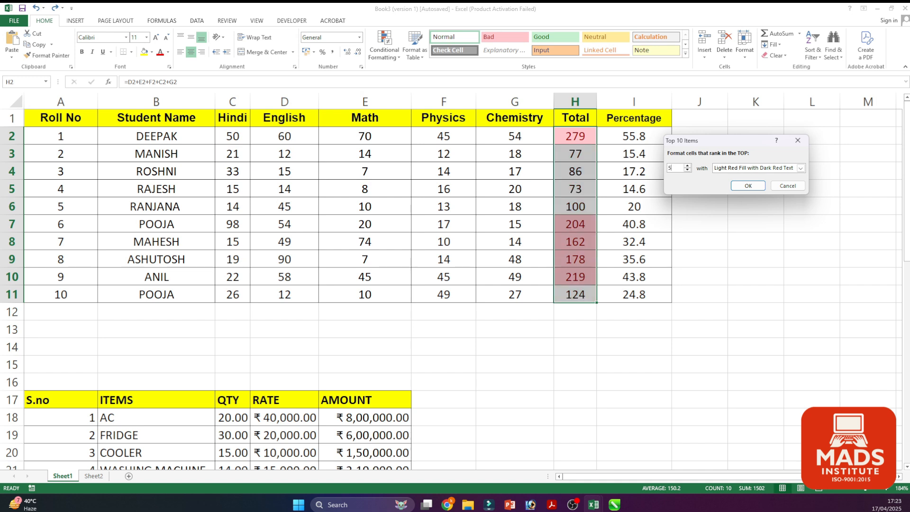
{"action": "type", "text": "1"}
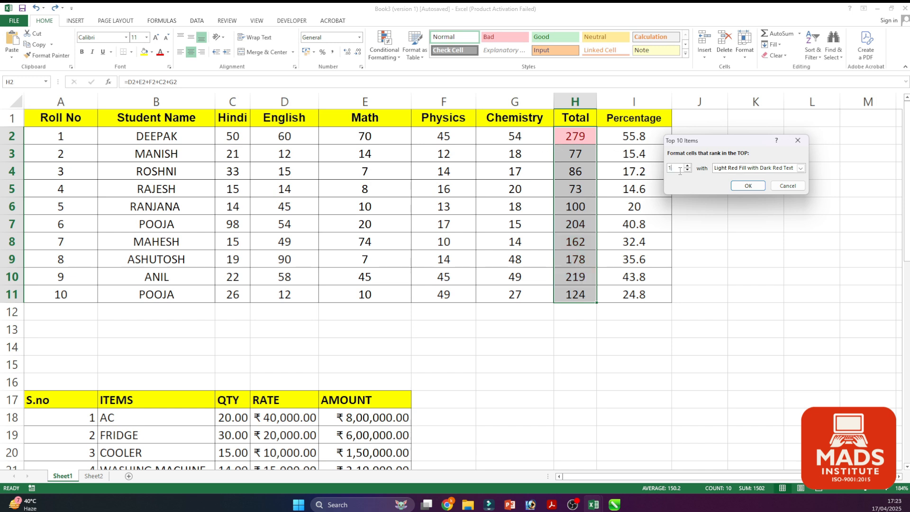
{"action": "type", "text": "3"}
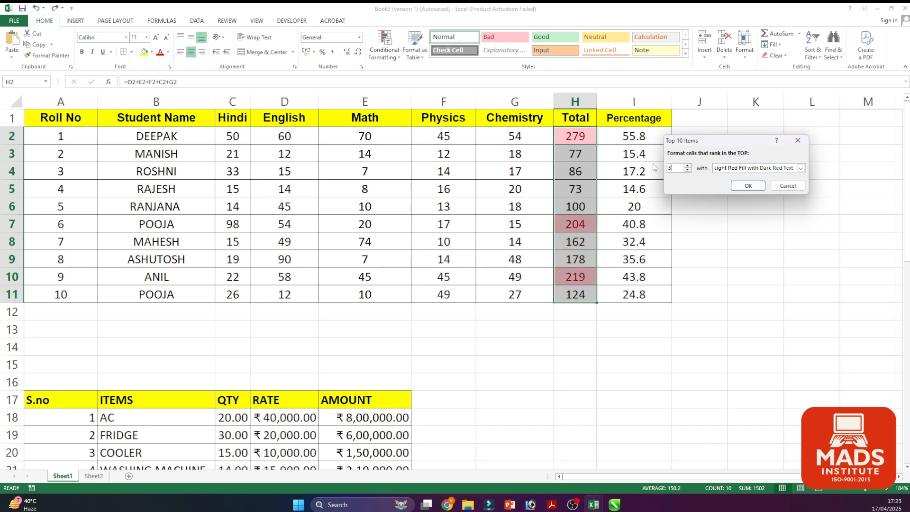
Give the top 3 rule a custom format with a solid green fill and apply it to the totals
{"action": "left_click", "coordinate": [744, 169]}
{"action": "left_click", "coordinate": [741, 212]}
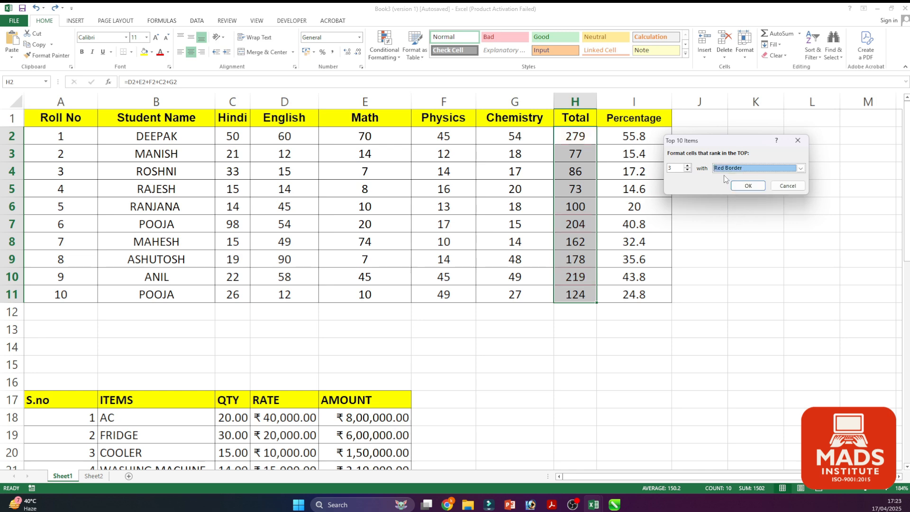
{"action": "left_click", "coordinate": [730, 168]}
{"action": "left_click", "coordinate": [735, 214]}
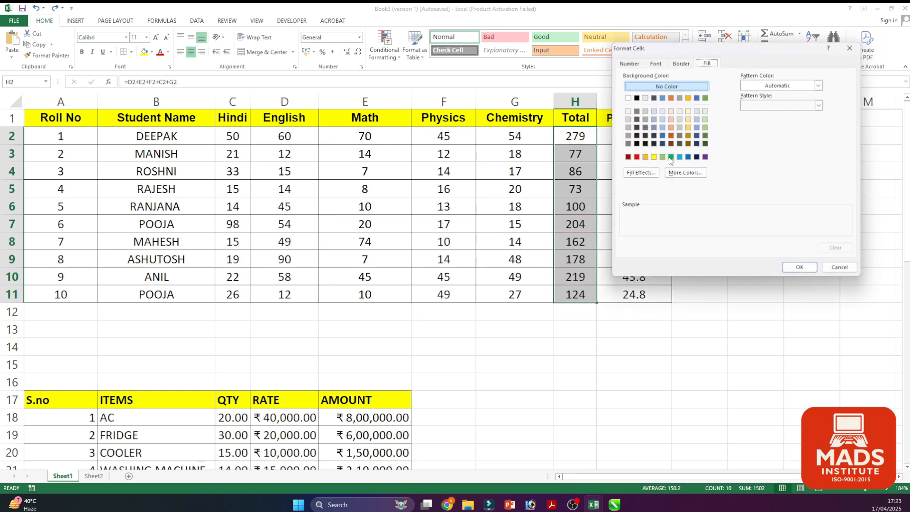
{"action": "left_click", "coordinate": [671, 157]}
{"action": "left_click", "coordinate": [799, 267]}
{"action": "left_click", "coordinate": [749, 185]}
{"action": "left_click", "coordinate": [756, 258]}
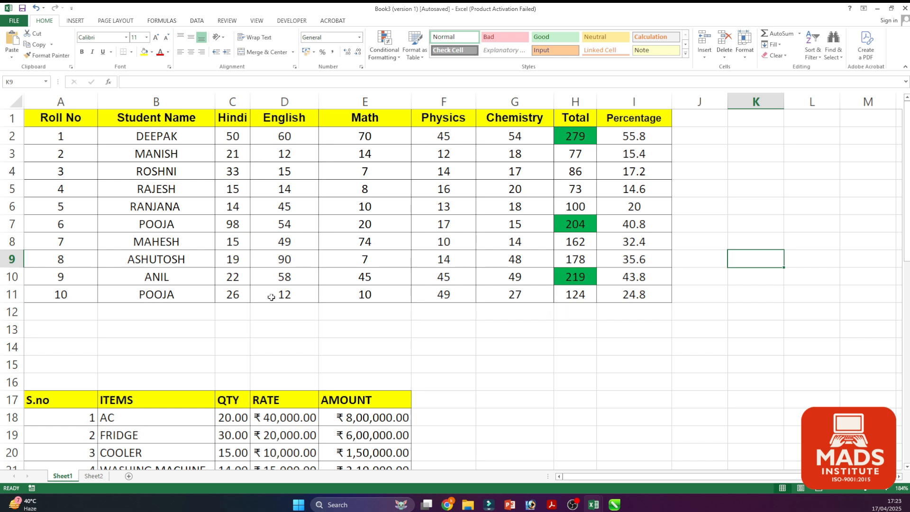
Change the Hindi, English and Math marks of roll number 10 in C11:E11 to 100 each
{"action": "left_click", "coordinate": [235, 295]}
{"action": "type", "text": "100"}
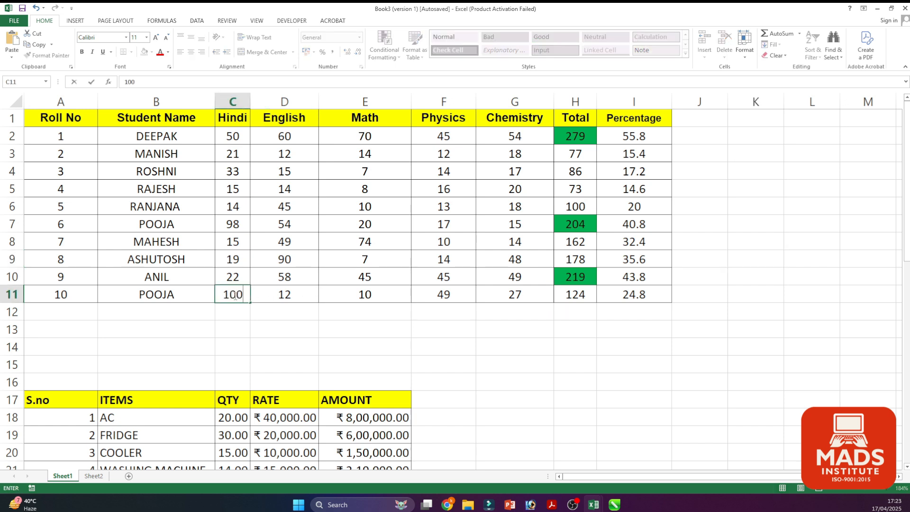
{"action": "key", "text": "Tab"}
{"action": "type", "text": "100"}
{"action": "key", "text": "Tab"}
{"action": "type", "text": "10"}
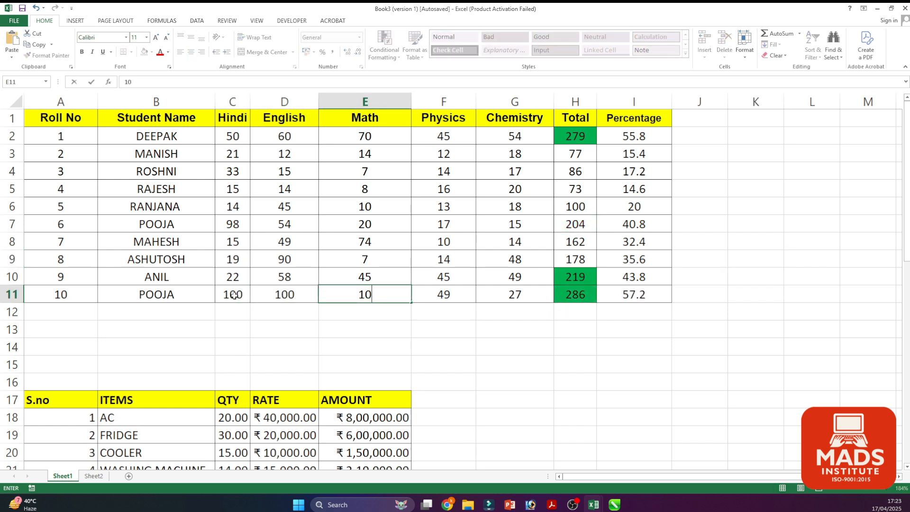
{"action": "key", "text": "Tab"}
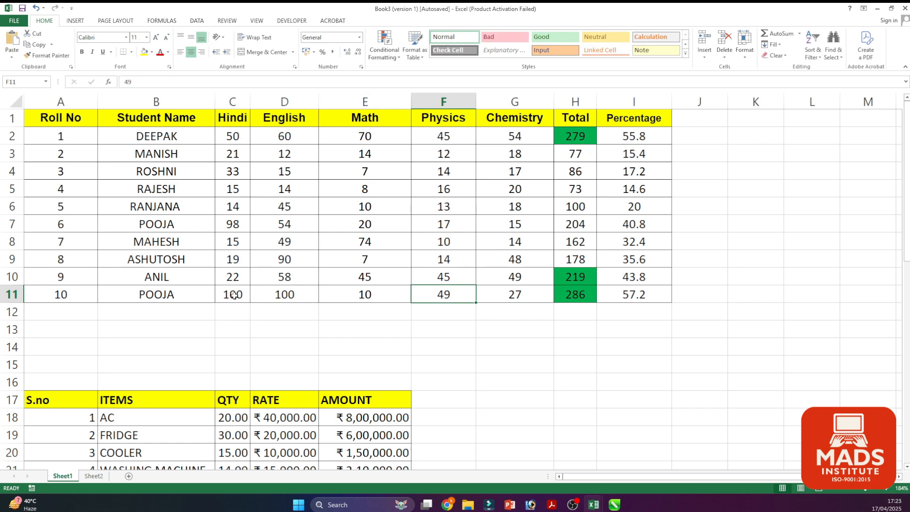
{"action": "key", "text": "Left"}
{"action": "type", "text": "100"}
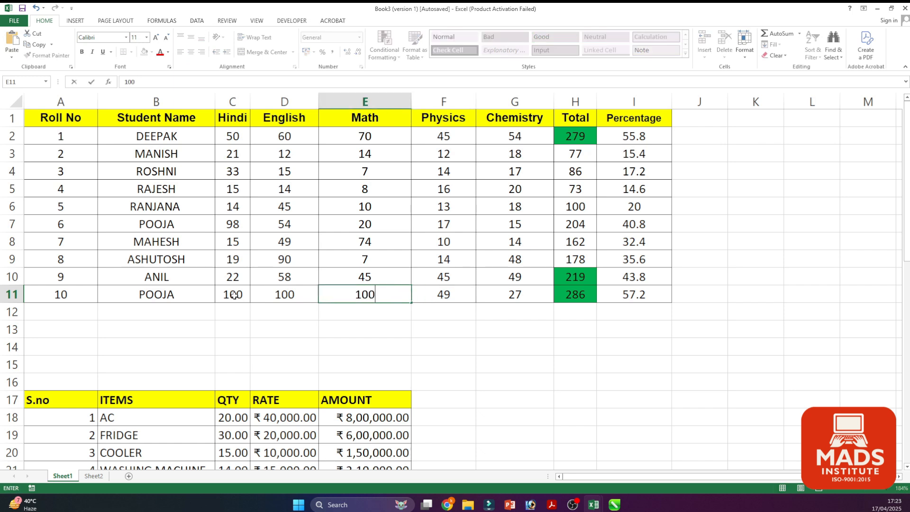
{"action": "key", "text": "Return"}
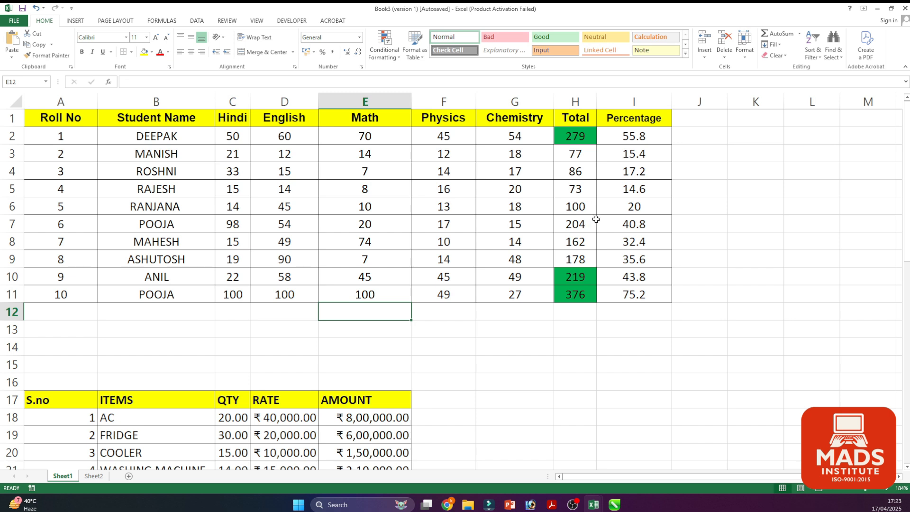
Change the Hindi, English and Math marks of roll number 8 in C9:E9 to 100 each
{"action": "left_click", "coordinate": [230, 259]}
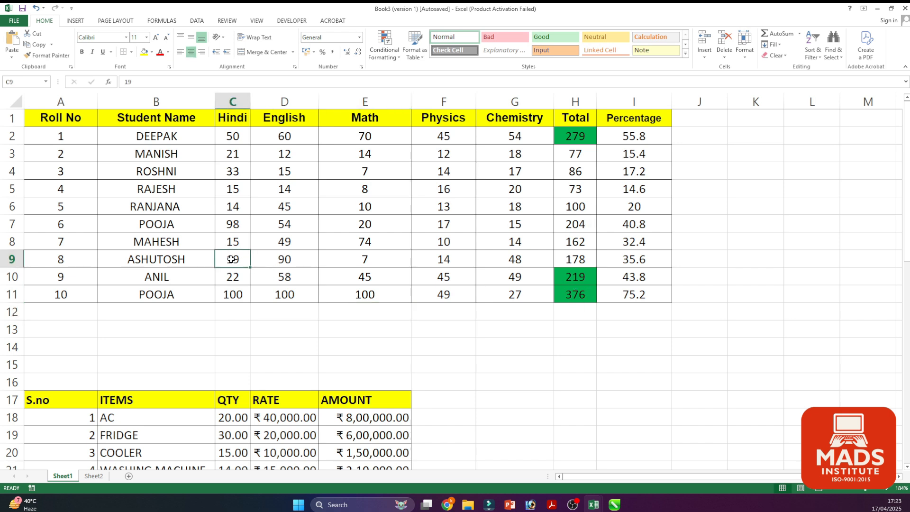
{"action": "type", "text": "100"}
{"action": "key", "text": "Tab"}
{"action": "type", "text": "100"}
{"action": "key", "text": "Tab"}
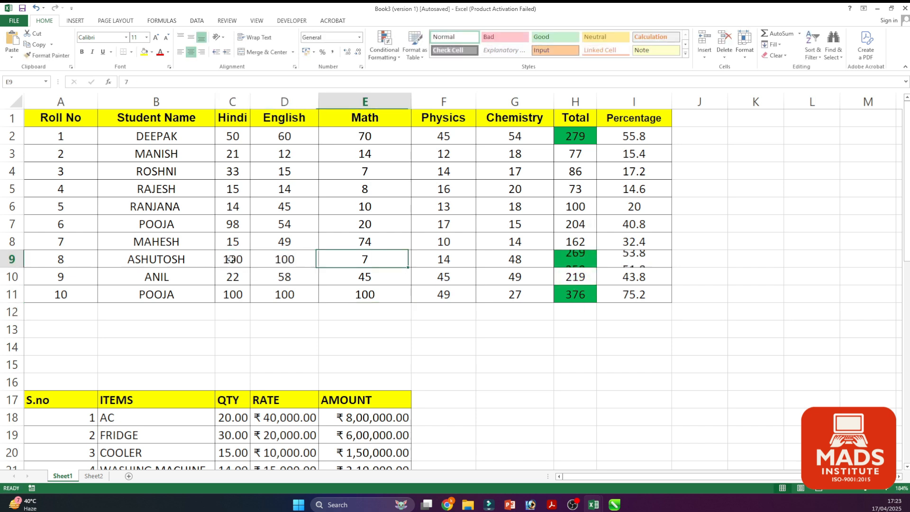
{"action": "type", "text": "100"}
{"action": "key", "text": "Tab"}
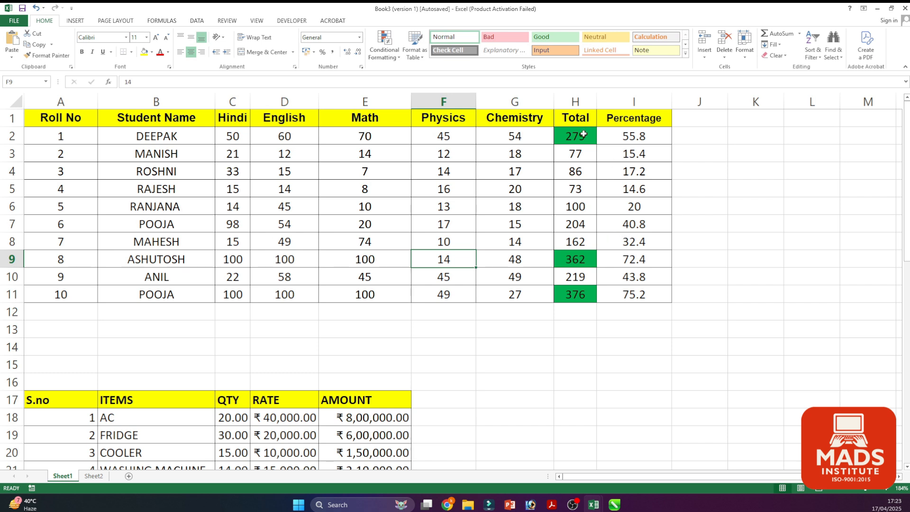
Start a bottom-items rule on the student totals in H2:H11 that highlights the lowest 3 values
{"action": "left_click_drag", "start_coordinate": [584, 135], "coordinate": [586, 293]}
{"action": "left_click", "coordinate": [387, 59]}
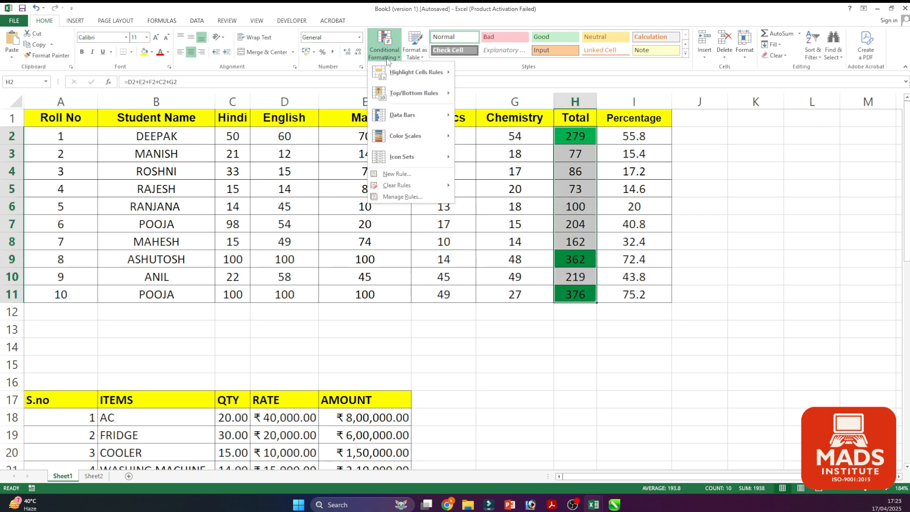
{"action": "mouse_move", "coordinate": [415, 93]}
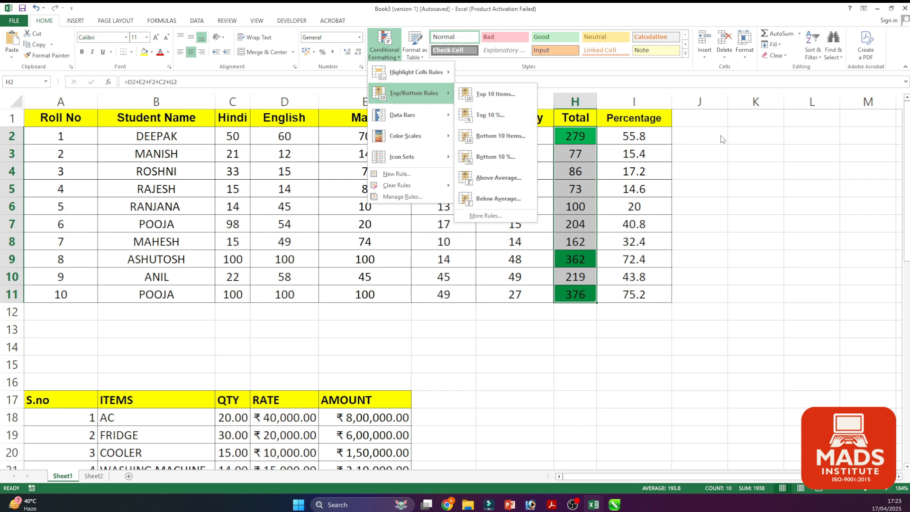
{"action": "left_click", "coordinate": [507, 135]}
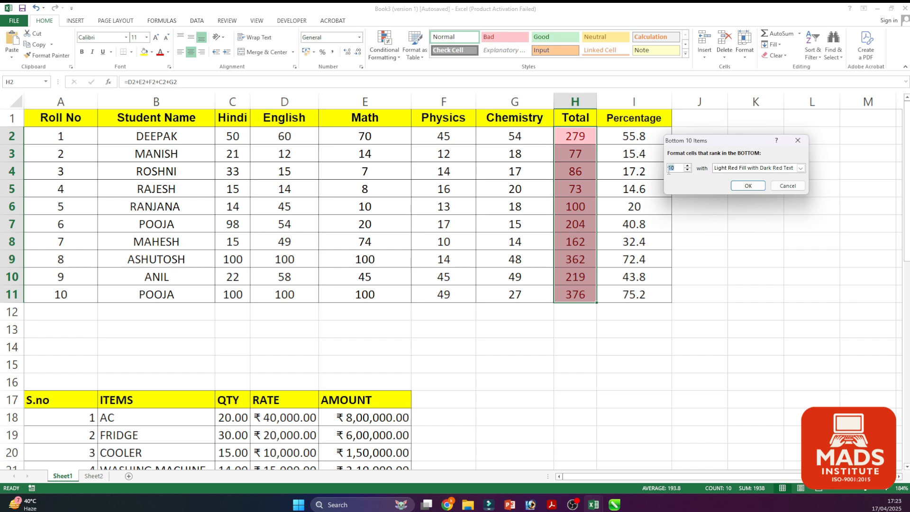
{"action": "type", "text": "3"}
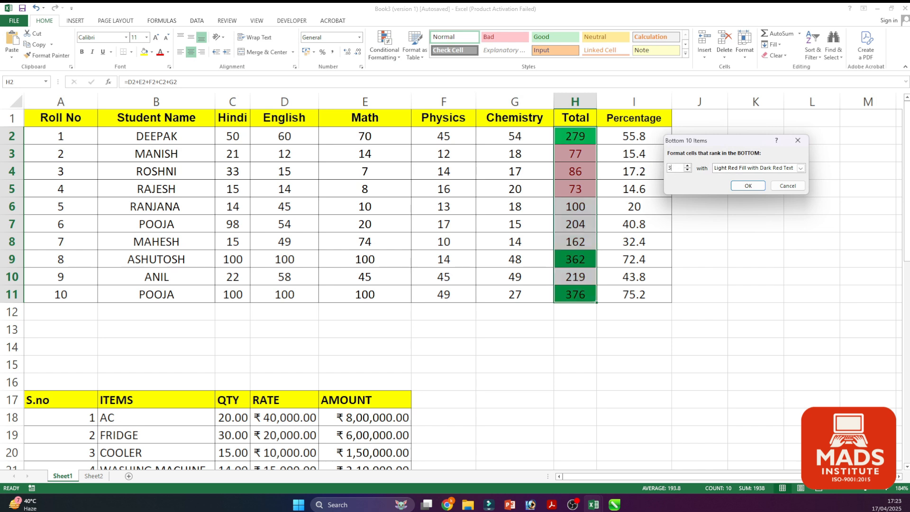
Give the bottom 3 rule a custom format with a solid red fill and apply it to the totals
{"action": "left_click", "coordinate": [801, 168]}
{"action": "left_click", "coordinate": [759, 214]}
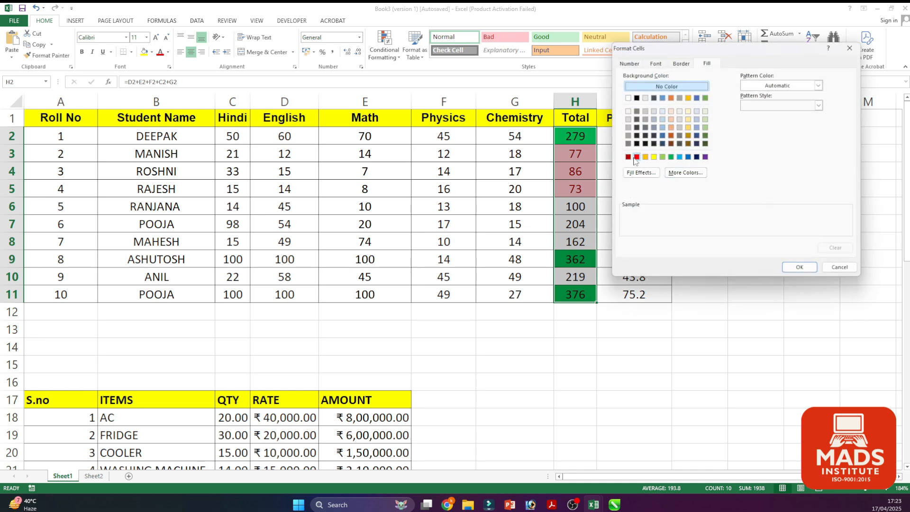
{"action": "left_click", "coordinate": [637, 157]}
{"action": "left_click", "coordinate": [799, 267]}
{"action": "left_click", "coordinate": [748, 186]}
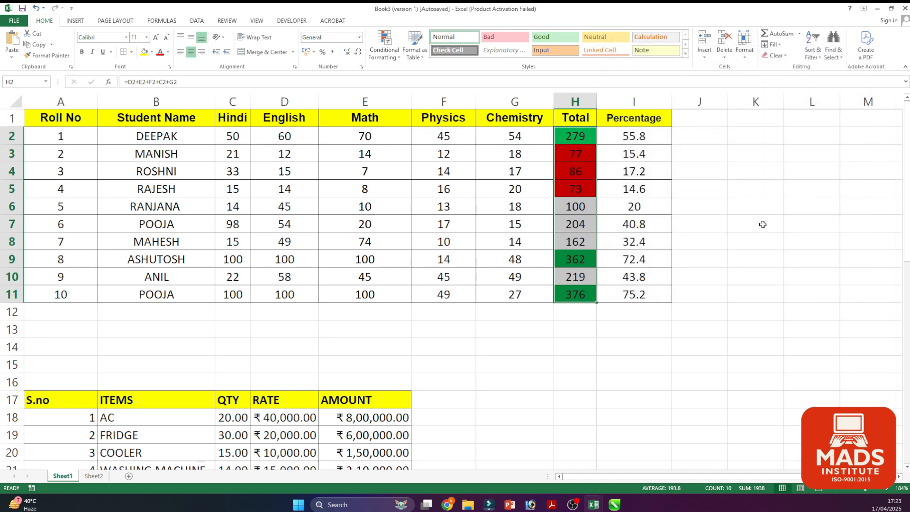
{"action": "left_click", "coordinate": [758, 225]}
Change the marks of roll number 6 to 9 in Hindi and 1 in English
{"action": "left_click", "coordinate": [246, 226]}
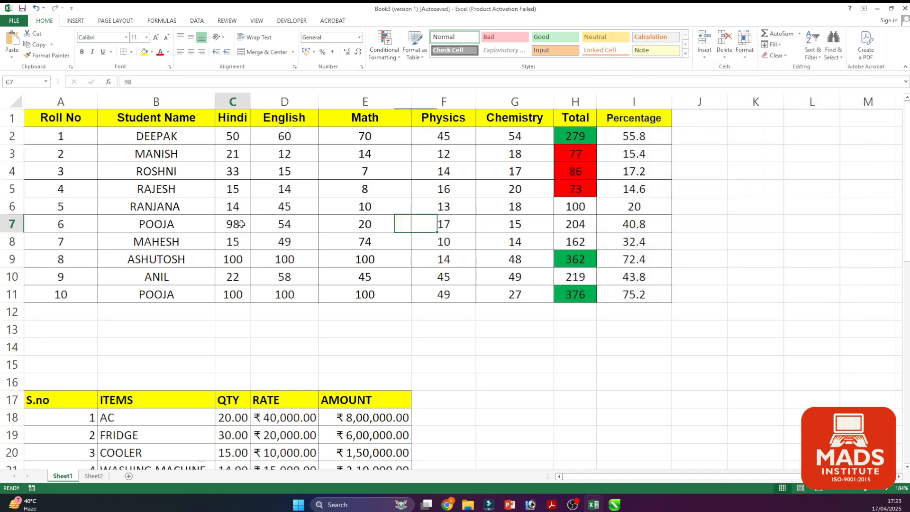
{"action": "type", "text": "9"}
{"action": "key", "text": "Tab"}
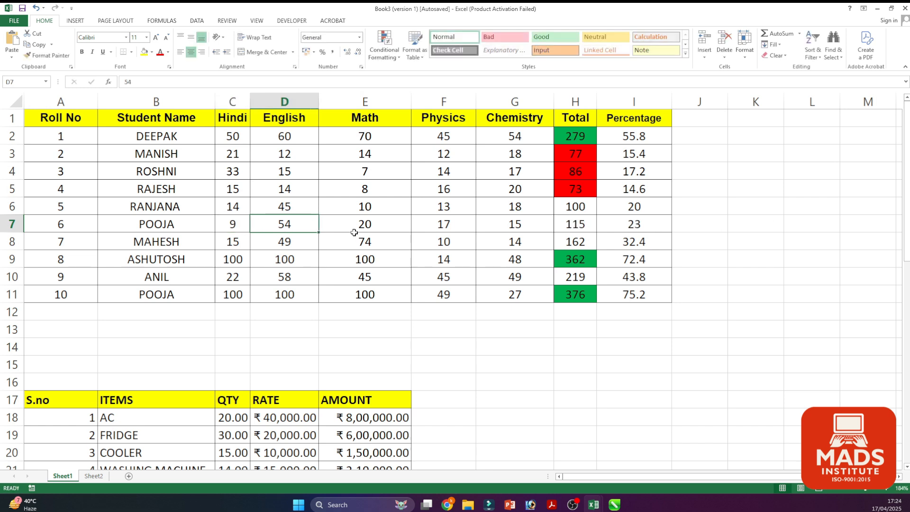
{"action": "type", "text": "1"}
{"action": "key", "text": "Tab"}
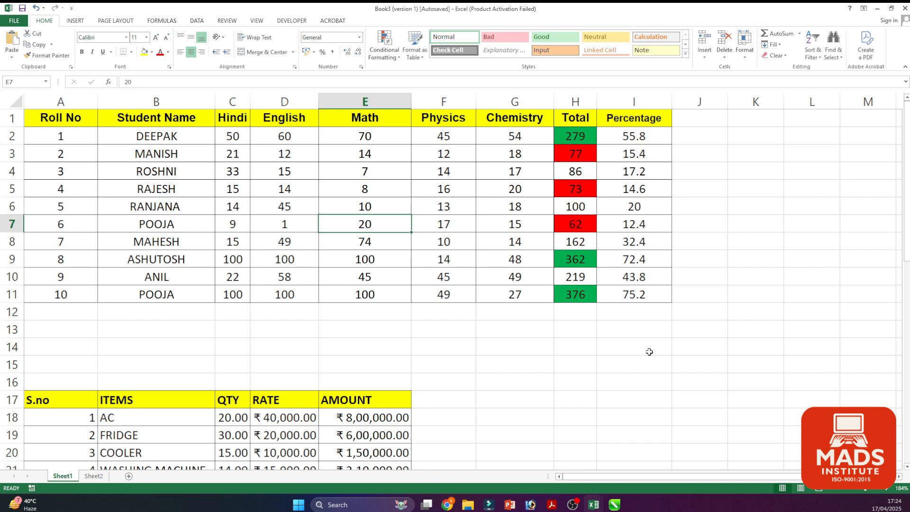
{"action": "left_click", "coordinate": [385, 52]}
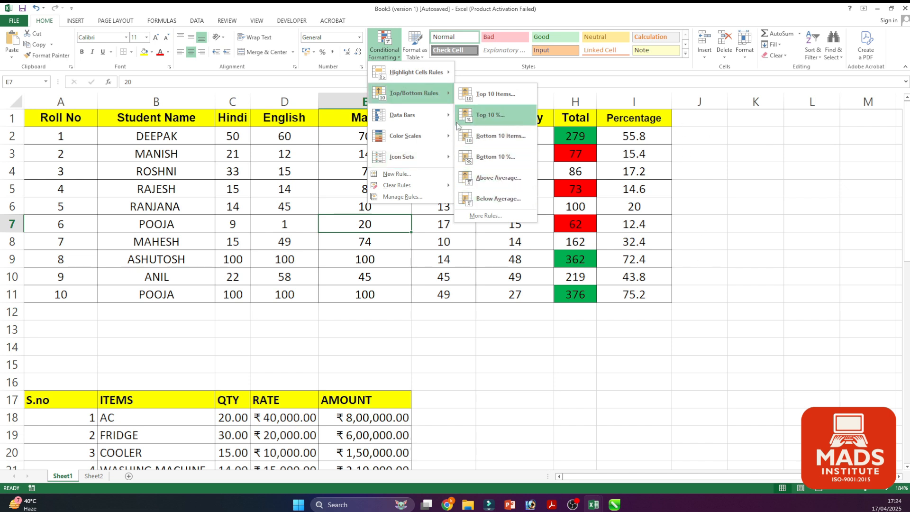
{"action": "mouse_move", "coordinate": [439, 123]}
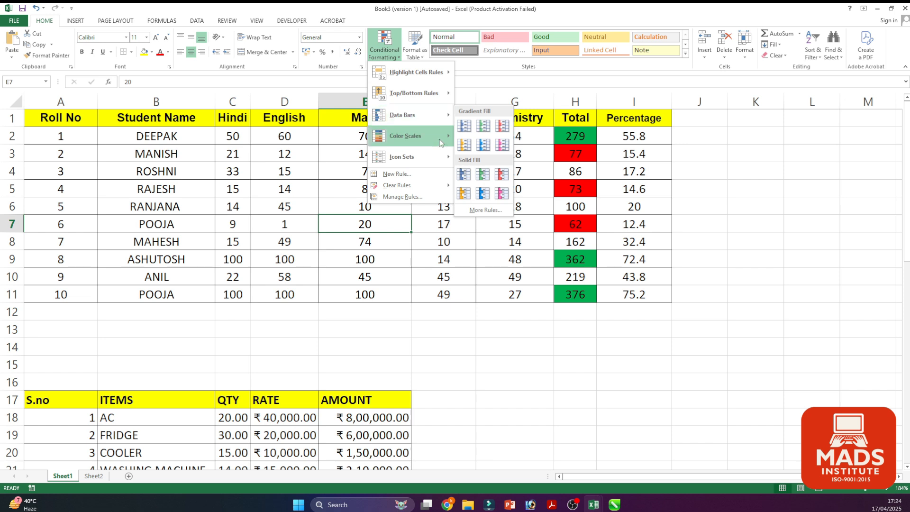
{"action": "left_click", "coordinate": [503, 350]}
Apply green gradient data bars to all the subject marks in C2:G11
{"action": "left_click_drag", "start_coordinate": [231, 142], "coordinate": [496, 299]}
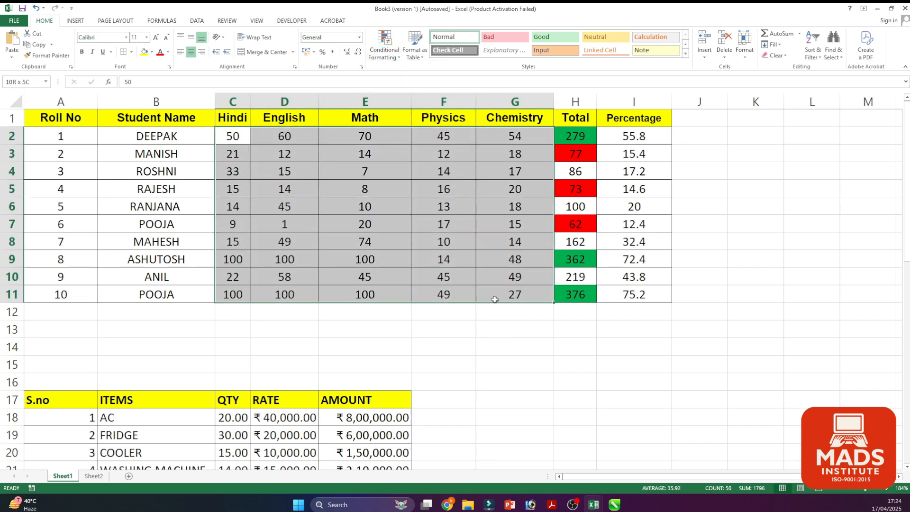
{"action": "left_click", "coordinate": [384, 45]}
{"action": "mouse_move", "coordinate": [411, 112]}
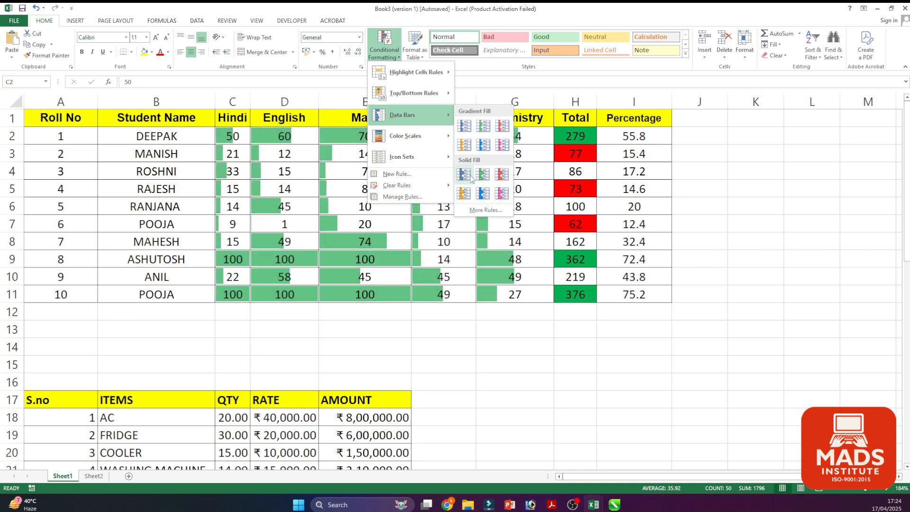
{"action": "left_click", "coordinate": [483, 125]}
{"action": "left_click", "coordinate": [542, 326]}
Widen the Qty column of the item sales table and apply solid blue data bars to the quantities in C31:C45
{"action": "scroll", "coordinate": [542, 326], "scroll_direction": "down", "scroll_amount": 8}
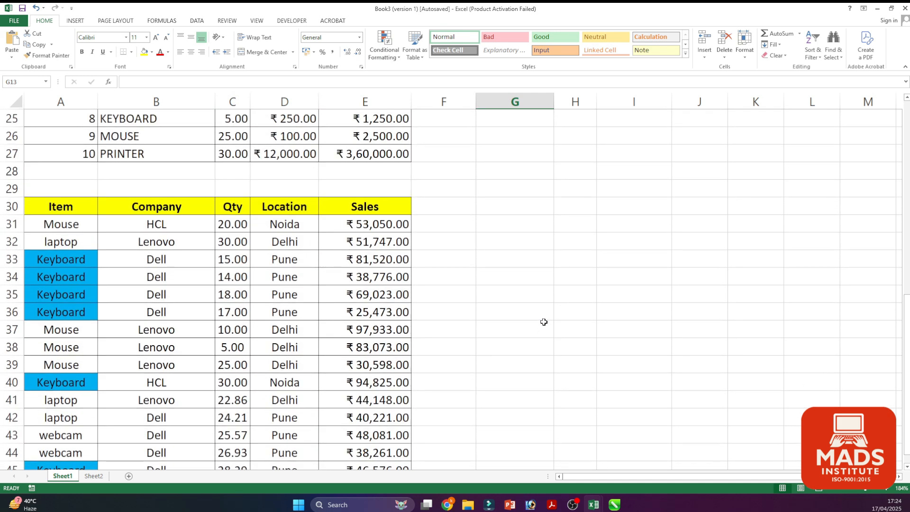
{"action": "scroll", "coordinate": [543, 322], "scroll_direction": "down", "scroll_amount": 1}
{"action": "left_click_drag", "start_coordinate": [251, 101], "coordinate": [298, 102]}
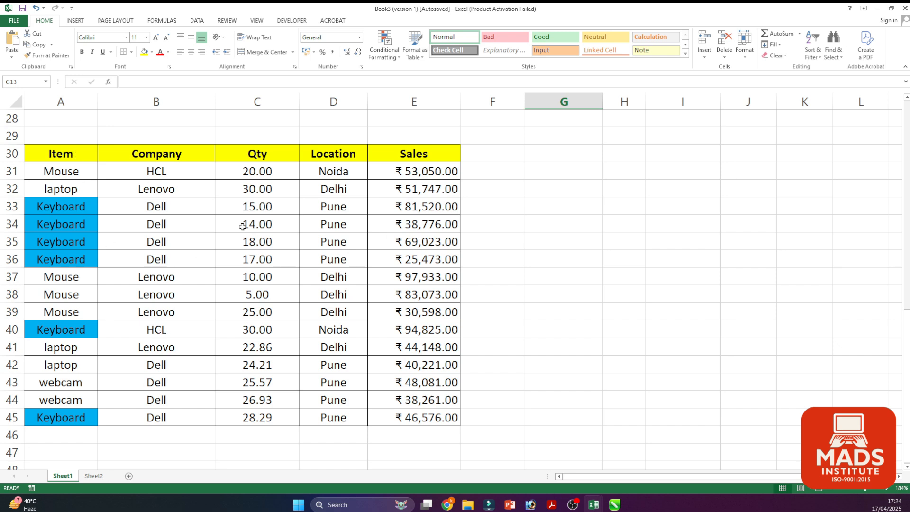
{"action": "left_click_drag", "start_coordinate": [256, 171], "coordinate": [258, 419]}
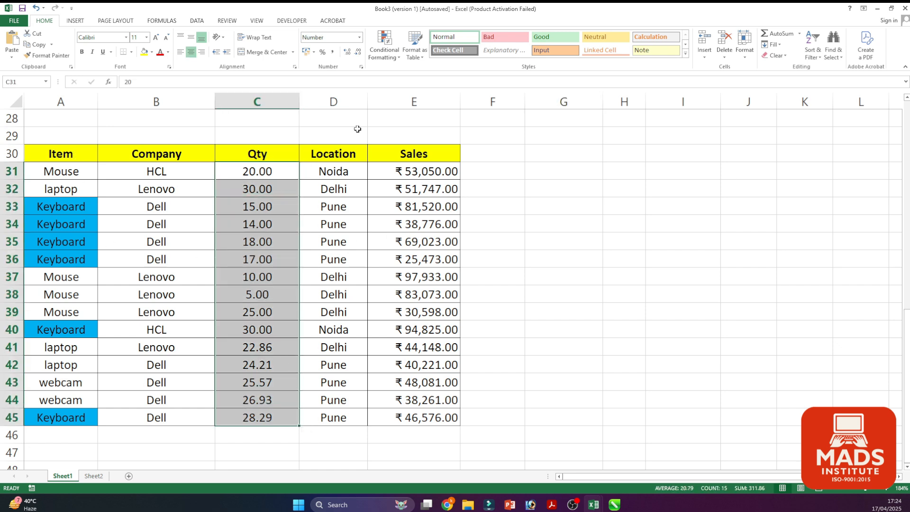
{"action": "left_click", "coordinate": [384, 45]}
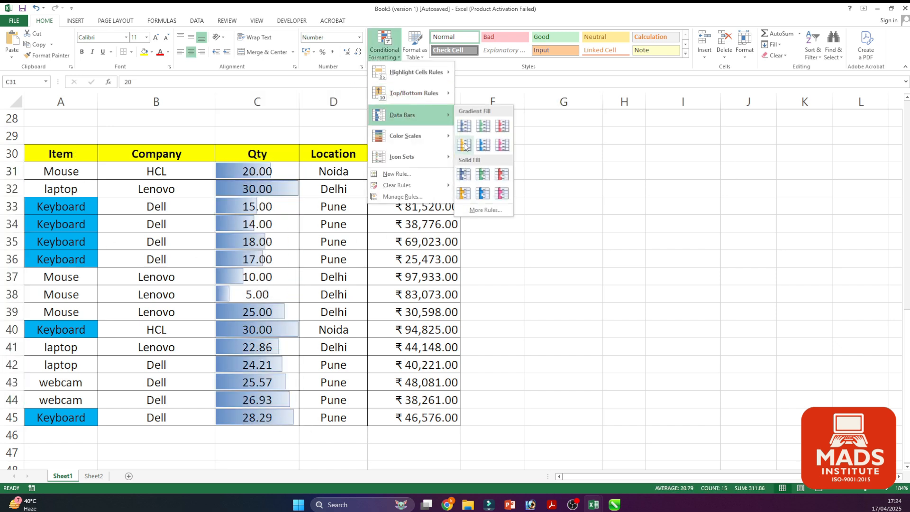
{"action": "left_click", "coordinate": [463, 175]}
{"action": "left_click", "coordinate": [529, 224]}
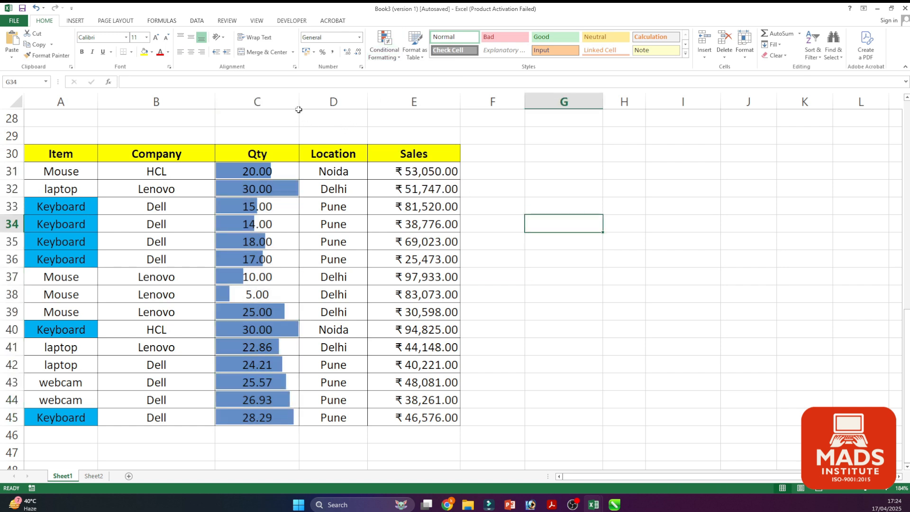
{"action": "left_click_drag", "start_coordinate": [299, 110], "coordinate": [330, 109]}
{"action": "left_click", "coordinate": [488, 204]}
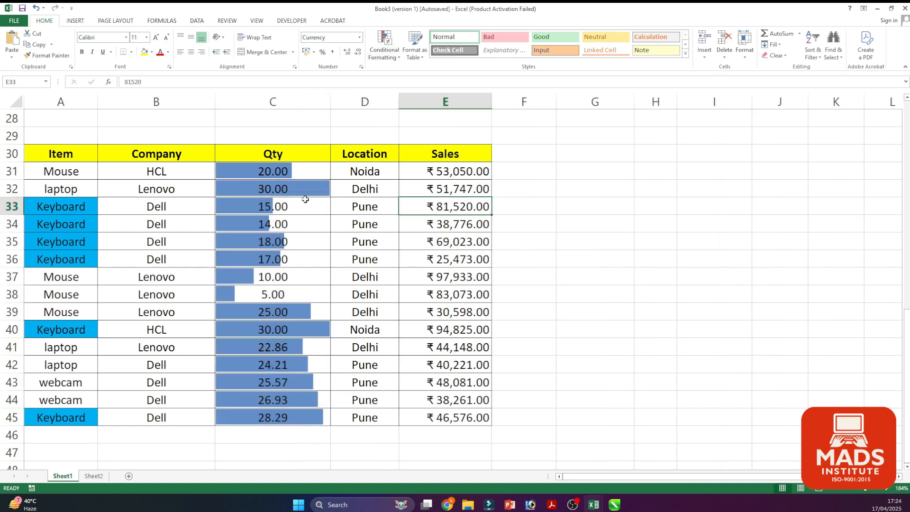
{"action": "left_click", "coordinate": [315, 188]}
{"action": "left_click", "coordinate": [274, 329]}
{"action": "left_click", "coordinate": [275, 314]}
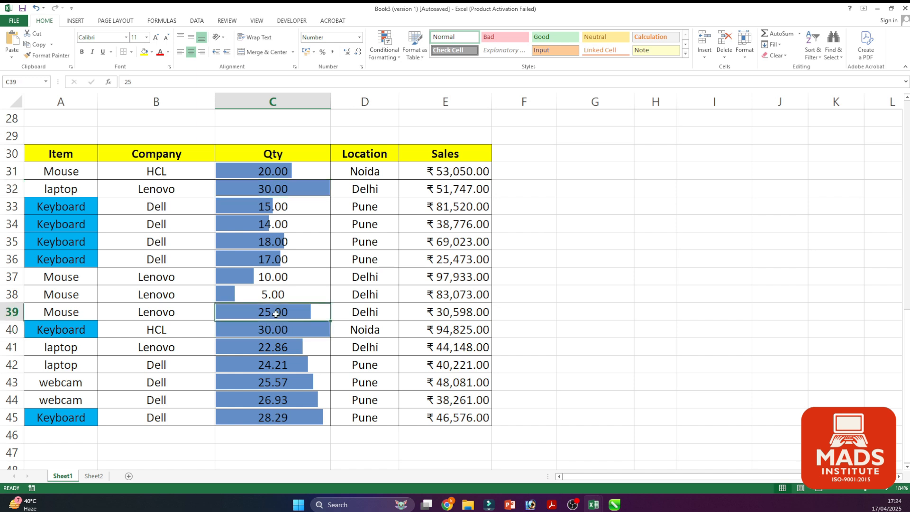
{"action": "left_click", "coordinate": [264, 294]}
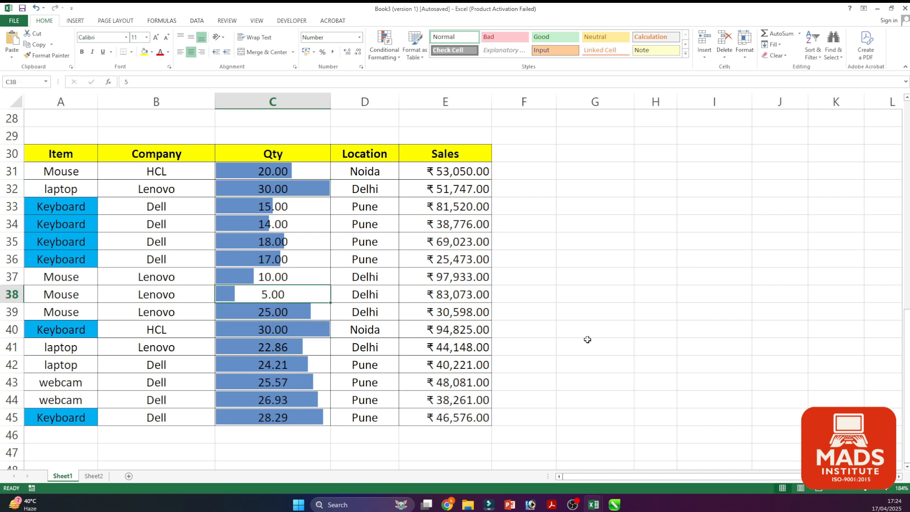
Test the Qty data bars by changing the quantity in C45 to -58 and the one in C38 to 500
{"action": "left_click", "coordinate": [255, 415]}
{"action": "type", "text": "-"}
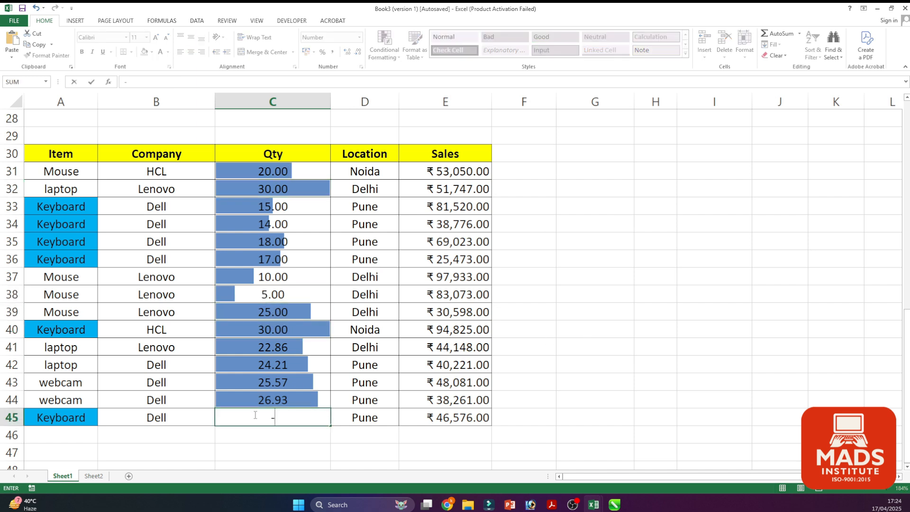
{"action": "type", "text": "58"}
{"action": "key", "text": "Return"}
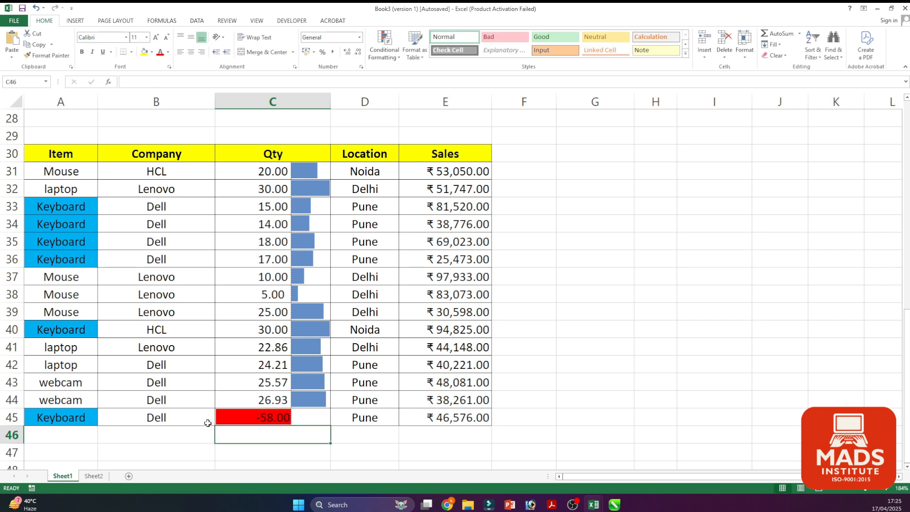
{"action": "left_click", "coordinate": [284, 294]}
{"action": "type", "text": "500"}
{"action": "key", "text": "Return"}
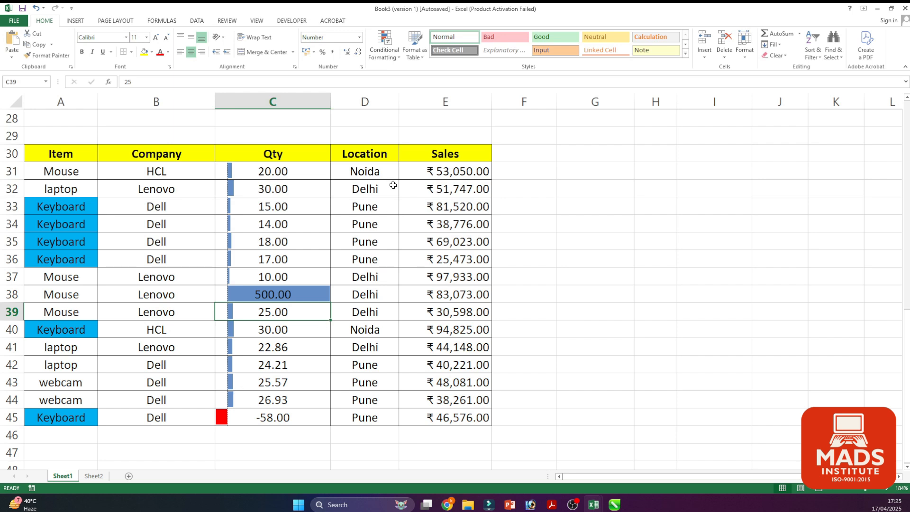
{"action": "left_click", "coordinate": [385, 45]}
{"action": "mouse_move", "coordinate": [408, 115]}
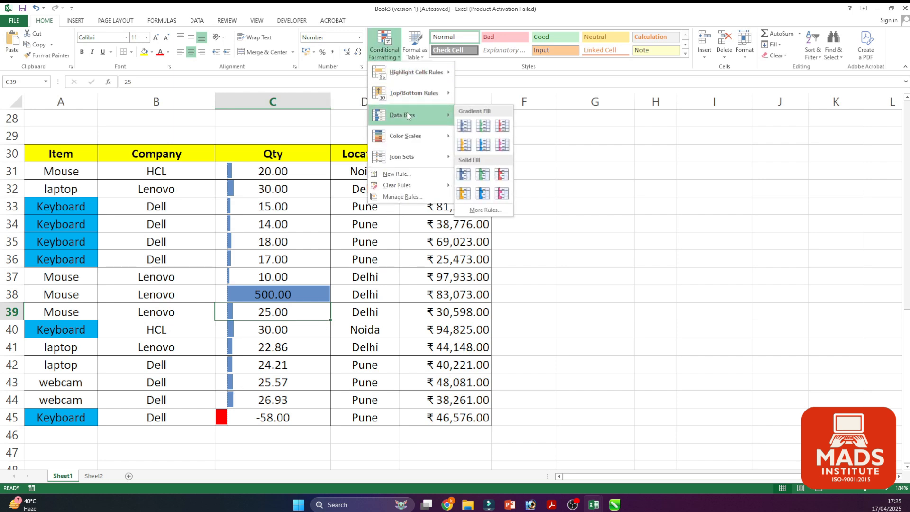
{"action": "mouse_move", "coordinate": [396, 136]}
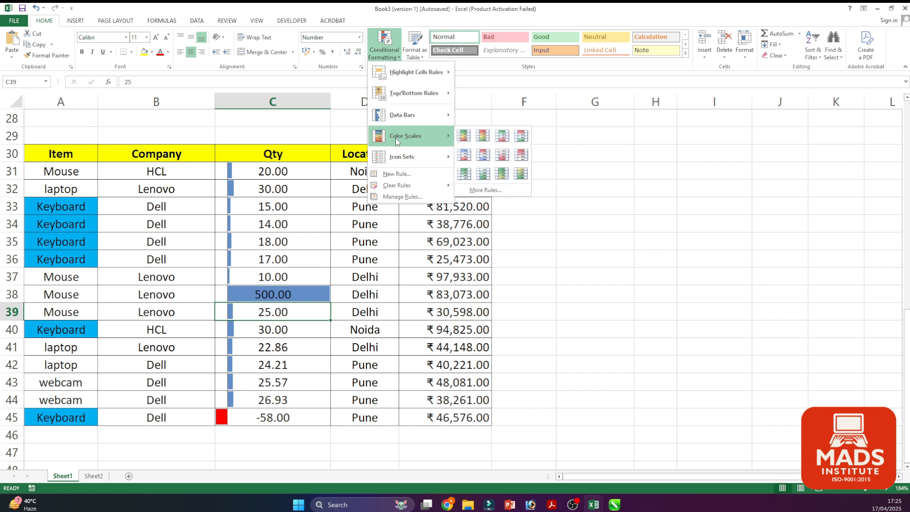
{"action": "left_click", "coordinate": [337, 235]}
Create a 3-Color Scale rule for the Sales values in E31:E45 with red for lowest, yellow for midpoint and green for highest
{"action": "mouse_move", "coordinate": [439, 166]}
{"action": "left_mouse_down"}
{"action": "mouse_move", "coordinate": [429, 222]}
{"action": "mouse_move", "coordinate": [432, 420]}
{"action": "left_mouse_up"}
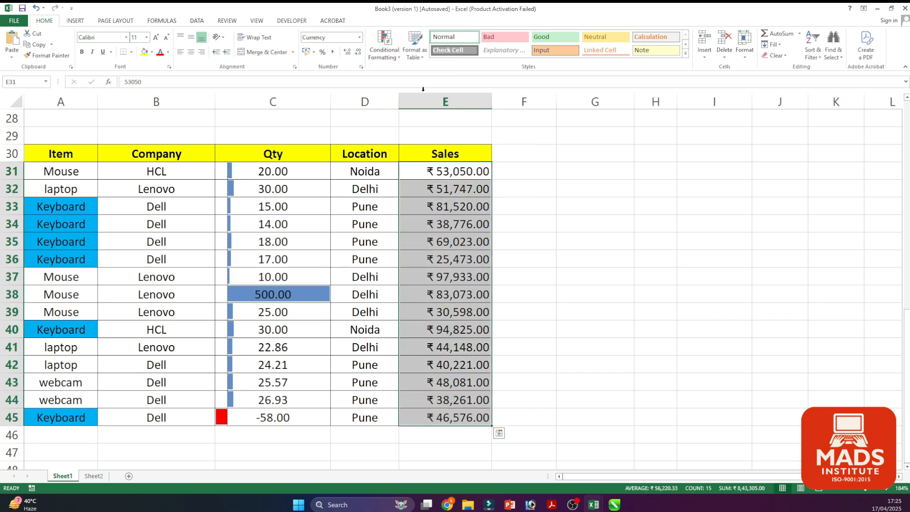
{"action": "left_click", "coordinate": [385, 48]}
{"action": "mouse_move", "coordinate": [407, 135]}
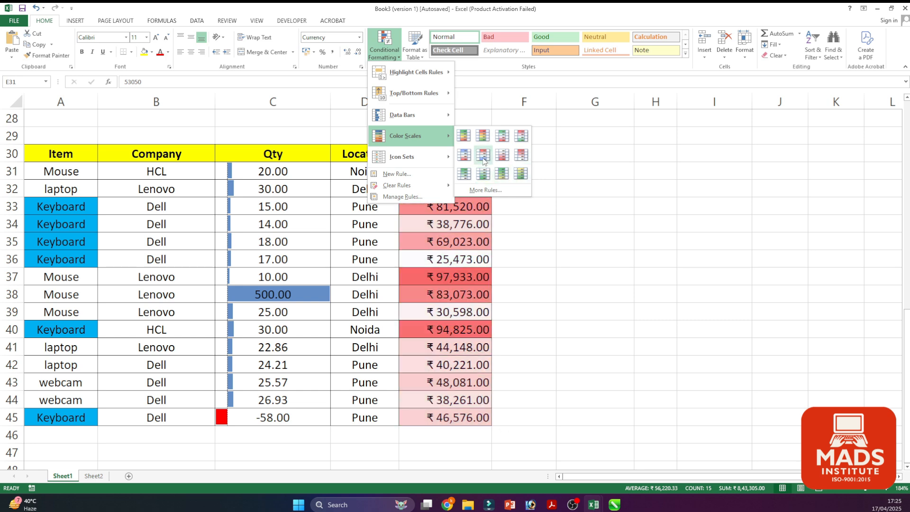
{"action": "left_click", "coordinate": [486, 191]}
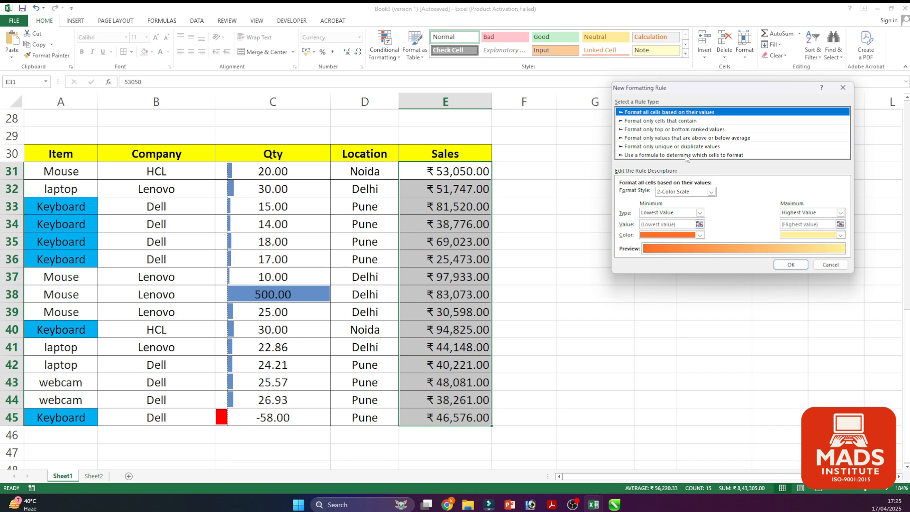
{"action": "left_click_drag", "start_coordinate": [657, 96], "coordinate": [577, 83]}
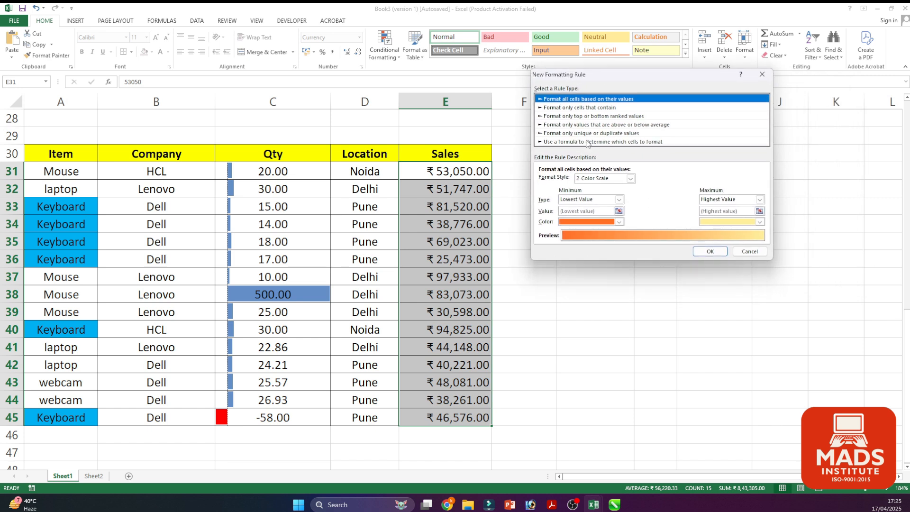
{"action": "left_click", "coordinate": [630, 178]}
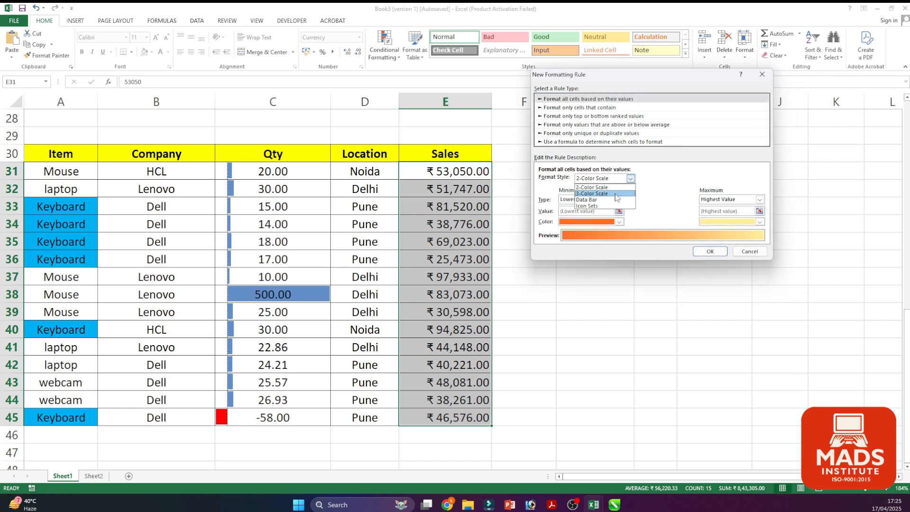
{"action": "left_click", "coordinate": [617, 194]}
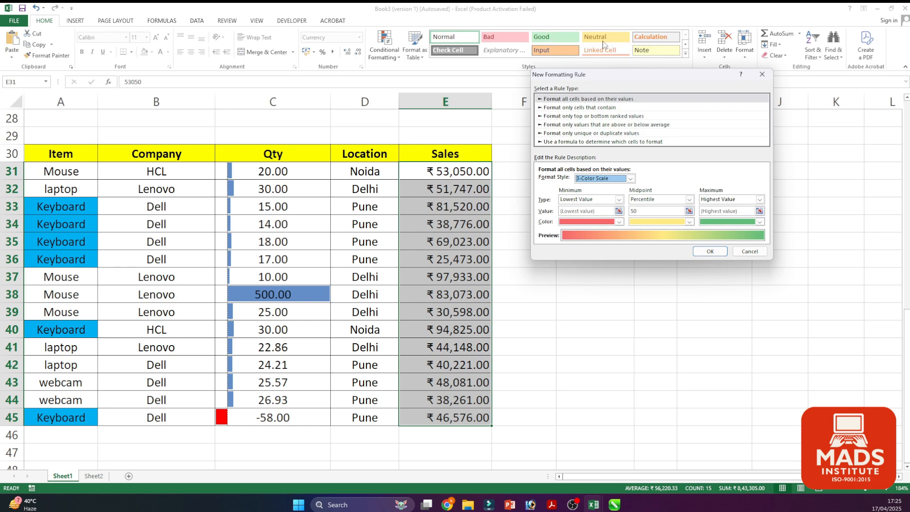
{"action": "left_click", "coordinate": [710, 252]}
{"action": "left_click", "coordinate": [704, 259]}
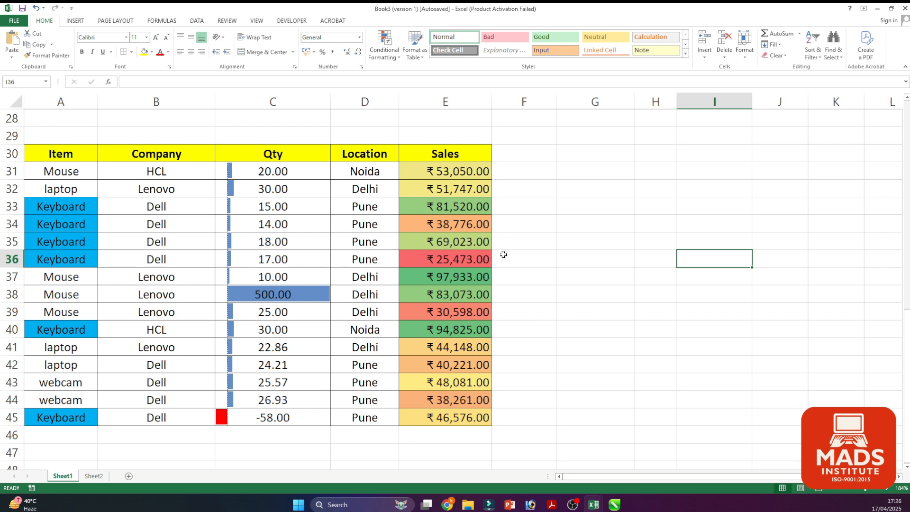
Enter the values 50, 60, 80 and 90 in cells G32:G35 beside the sales table
{"action": "left_click", "coordinate": [583, 183]}
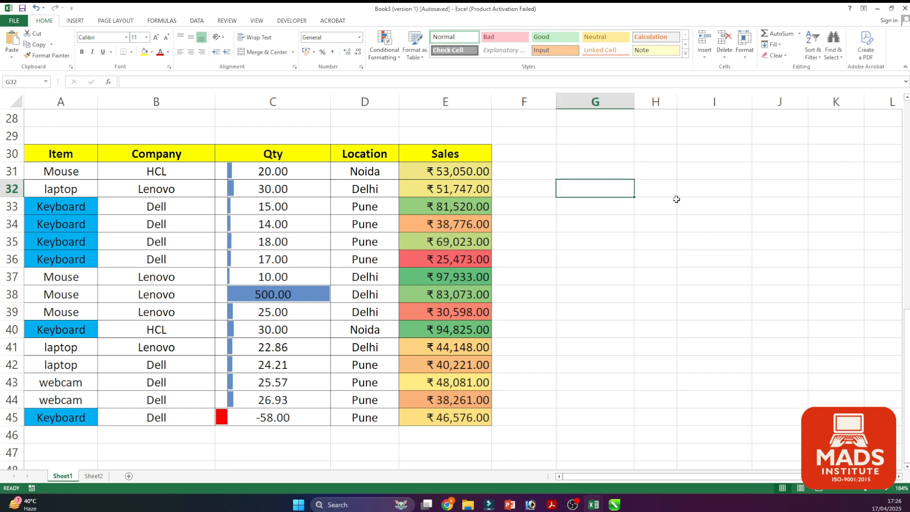
{"action": "type", "text": "50"}
{"action": "key", "text": "Return"}
{"action": "type", "text": "60"}
{"action": "key", "text": "Return"}
{"action": "type", "text": "80"}
{"action": "key", "text": "Return"}
{"action": "type", "text": "90"}
{"action": "key", "text": "Return"}
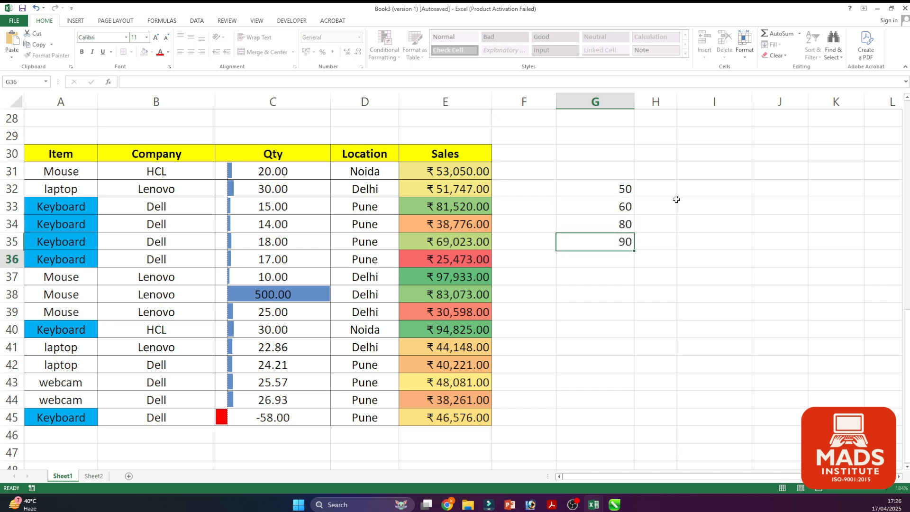
Enter 40 and 10 in cells G36 and G37 to extend the list of numbers beside the sales table
{"action": "type", "text": "40"}
{"action": "key", "text": "Return"}
{"action": "type", "text": "10"}
{"action": "key", "text": "Return"}
{"action": "key", "text": "Return"}
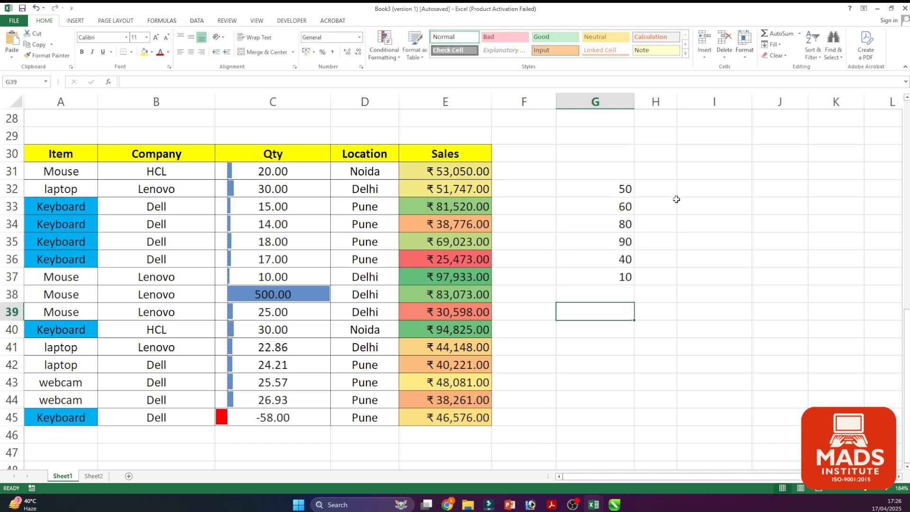
Apply the Red - White - Green color scale to the numbers in G32:G37 and check its lowest and highest cells
{"action": "left_click_drag", "start_coordinate": [589, 192], "coordinate": [585, 278]}
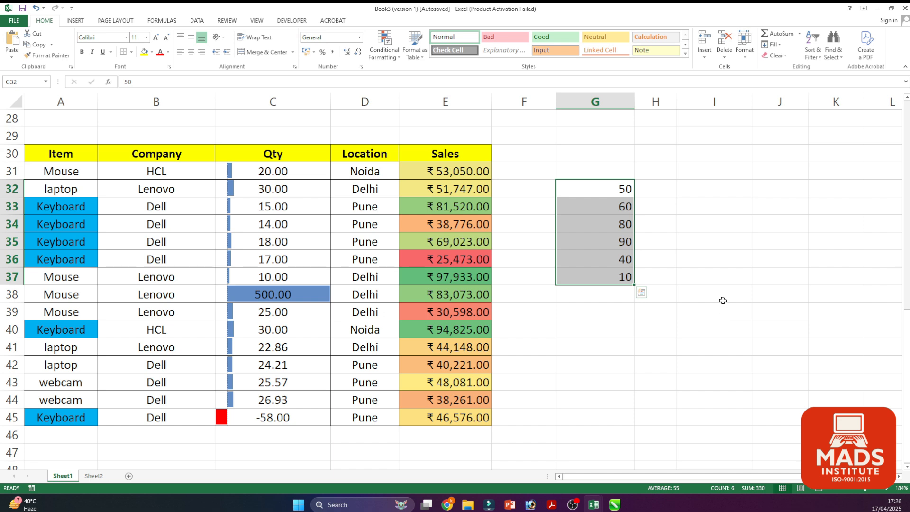
{"action": "left_click", "coordinate": [384, 50]}
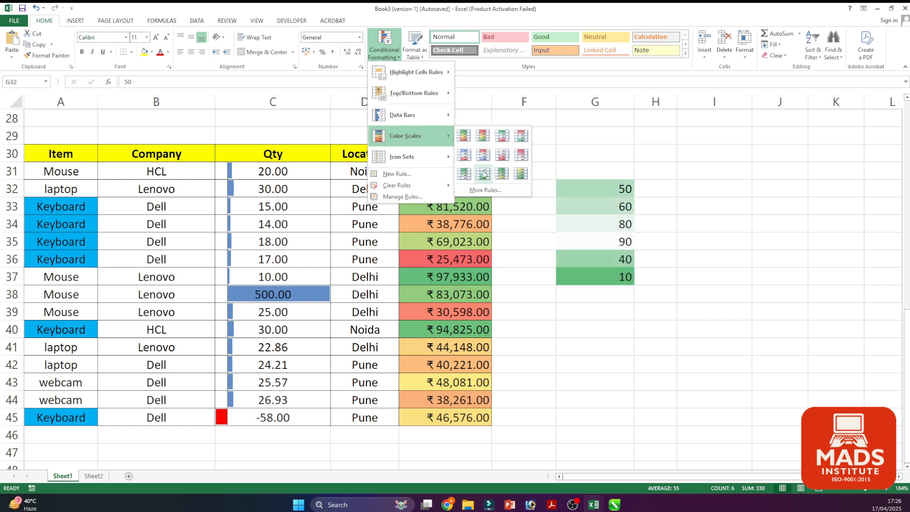
{"action": "left_click", "coordinate": [519, 137]}
{"action": "left_click", "coordinate": [687, 222]}
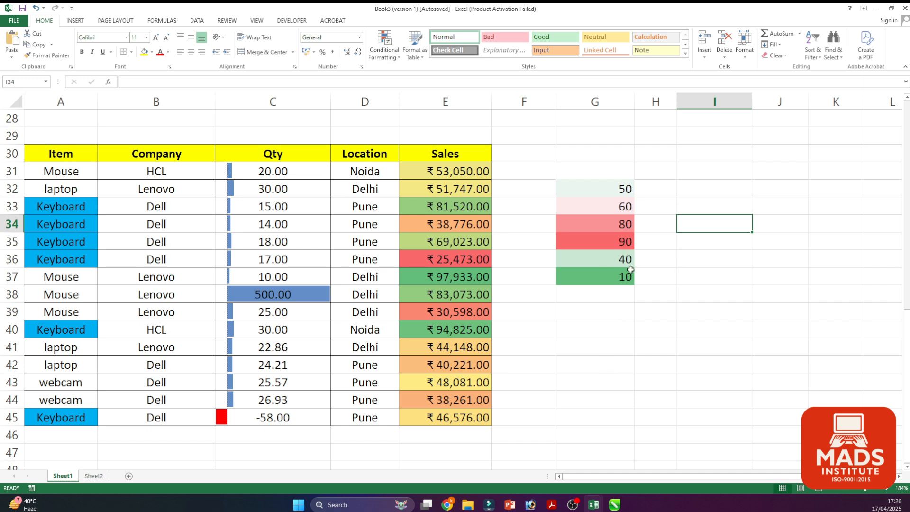
{"action": "left_click", "coordinate": [608, 283]}
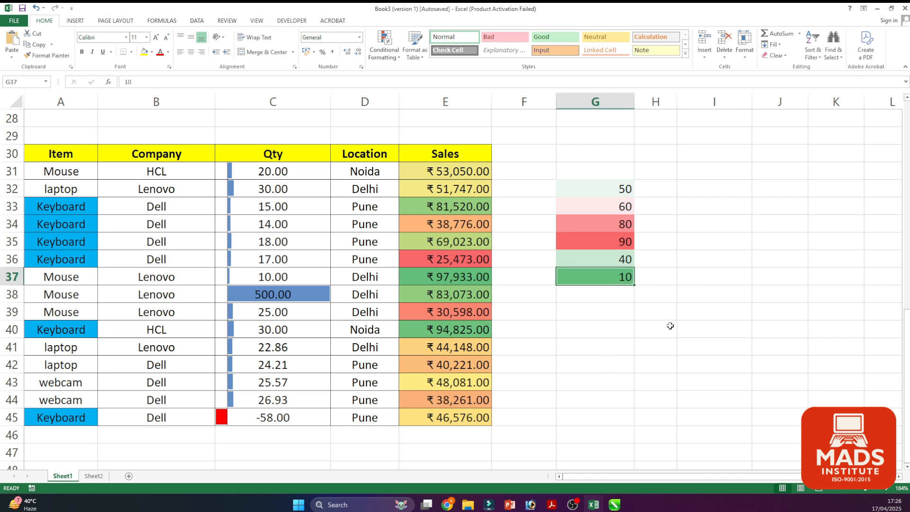
{"action": "left_click", "coordinate": [609, 242]}
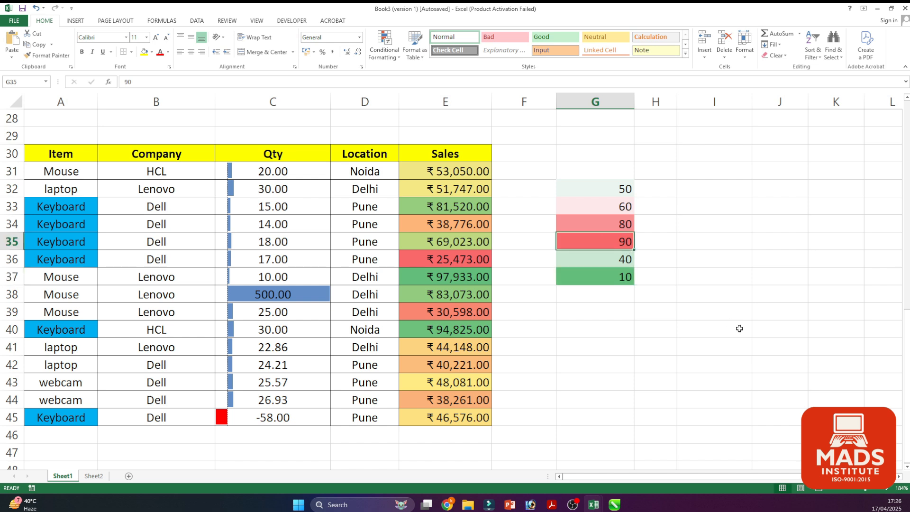
Test the color scale by changing the value in G37 to 100, then 190, and finally 1
{"action": "left_click", "coordinate": [615, 281]}
{"action": "type", "text": "100"}
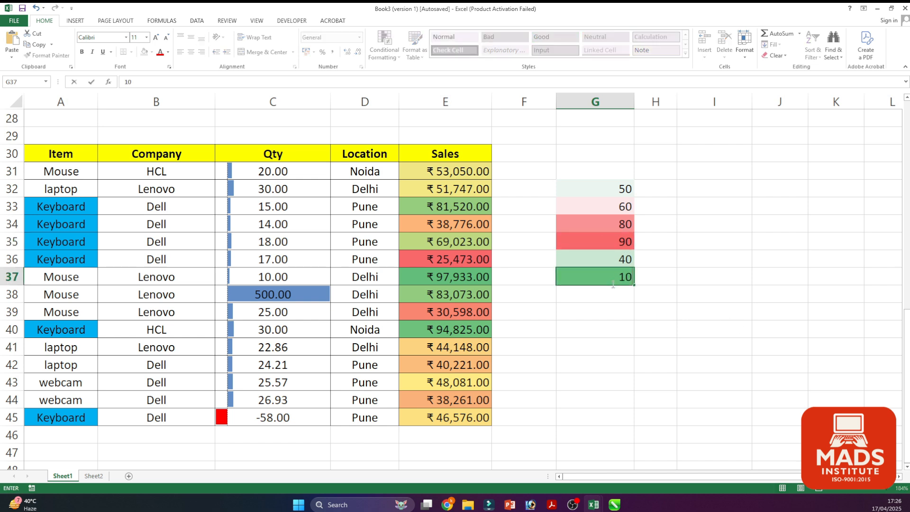
{"action": "key", "text": "Return"}
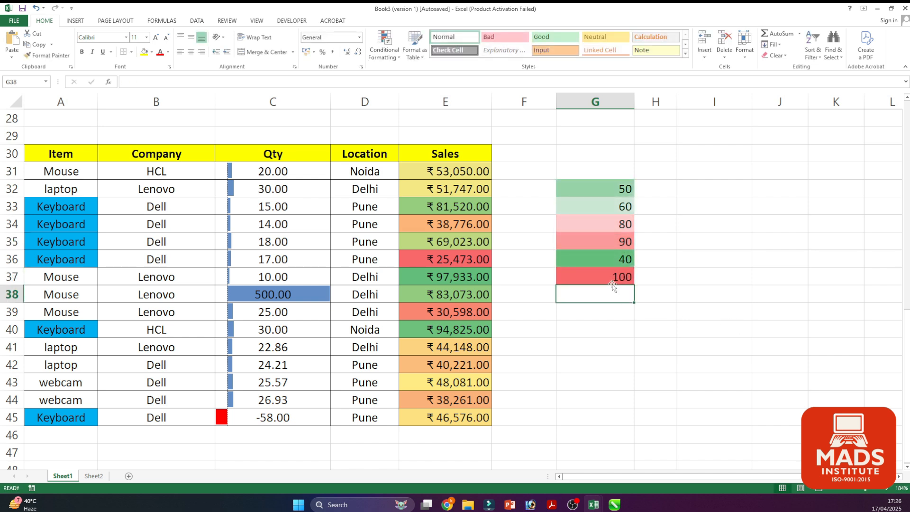
{"action": "left_click", "coordinate": [613, 283]}
{"action": "type", "text": "1"}
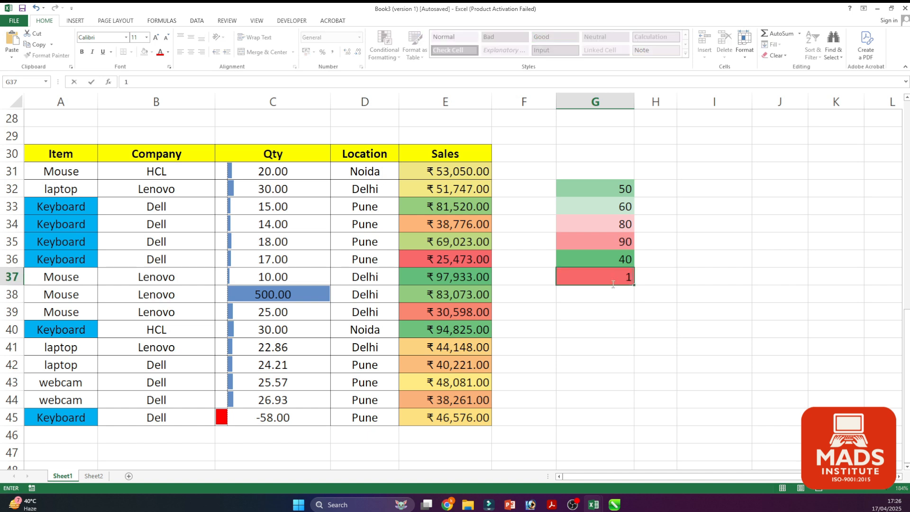
{"action": "type", "text": "90"}
{"action": "key", "text": "Return"}
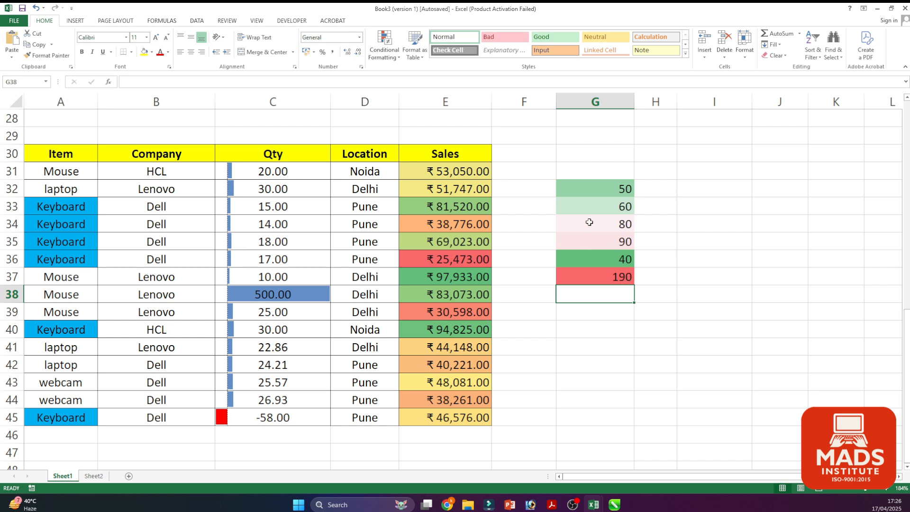
{"action": "left_click", "coordinate": [594, 275]}
{"action": "type", "text": "1"}
{"action": "key", "text": "Return"}
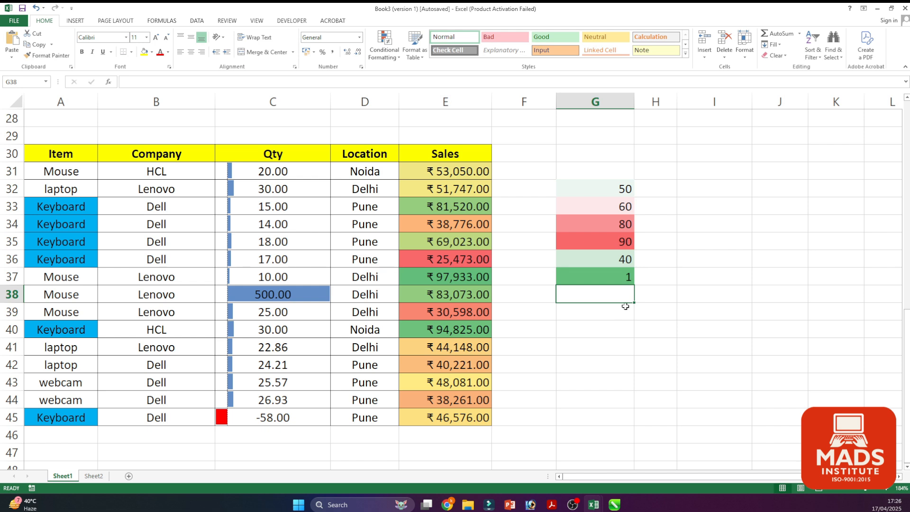
{"action": "left_click", "coordinate": [385, 54]}
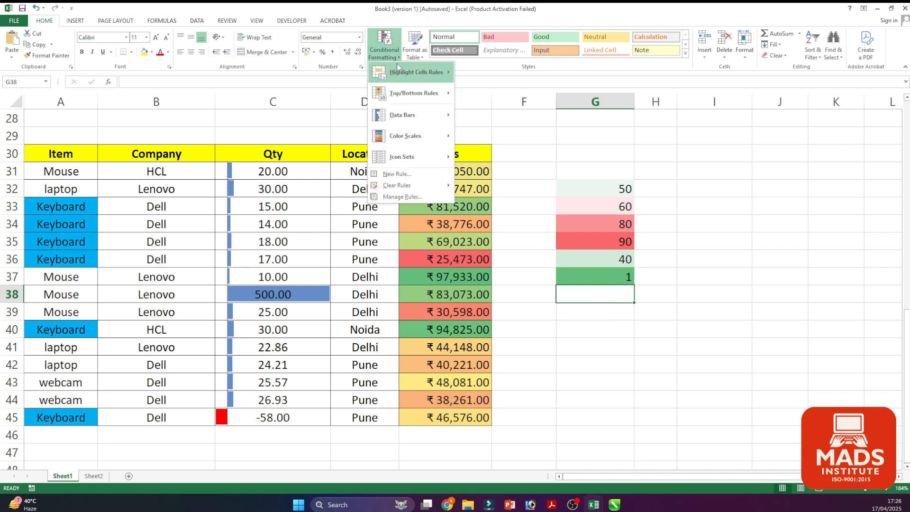
{"action": "mouse_move", "coordinate": [393, 77]}
{"action": "mouse_move", "coordinate": [443, 93]}
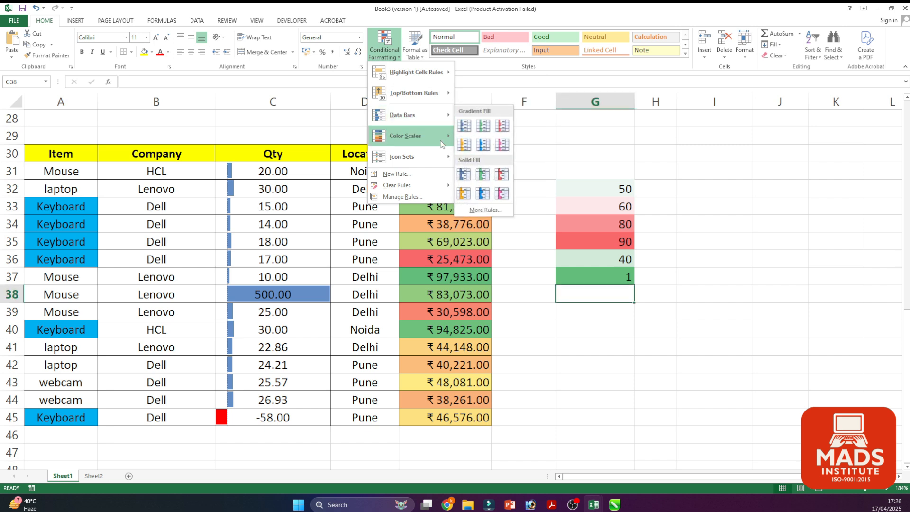
{"action": "mouse_move", "coordinate": [436, 143]}
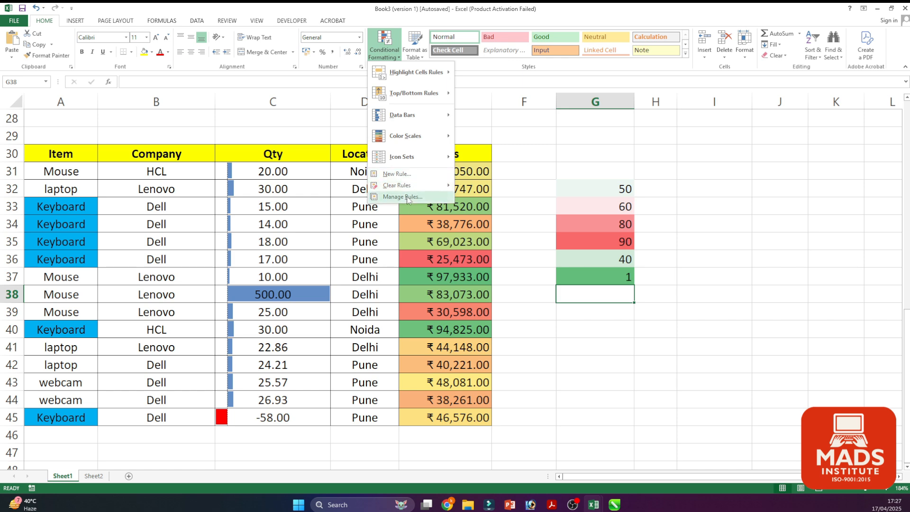
{"action": "left_click", "coordinate": [379, 293]}
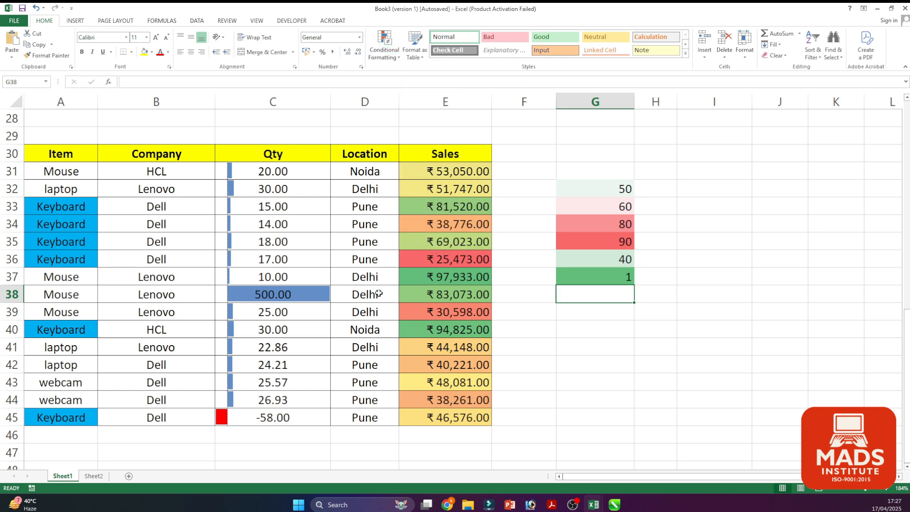
Go back to the student marks table at the start of the sheet
{"action": "scroll", "coordinate": [237, 334], "scroll_direction": "up", "scroll_amount": 3}
{"action": "scroll", "coordinate": [299, 416], "scroll_direction": "up", "scroll_amount": 3}
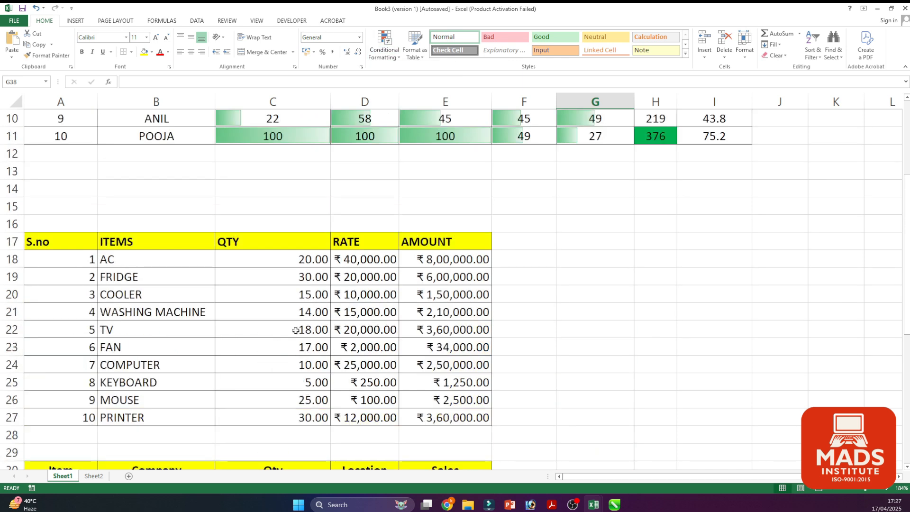
{"action": "scroll", "coordinate": [308, 327], "scroll_direction": "up", "scroll_amount": 3}
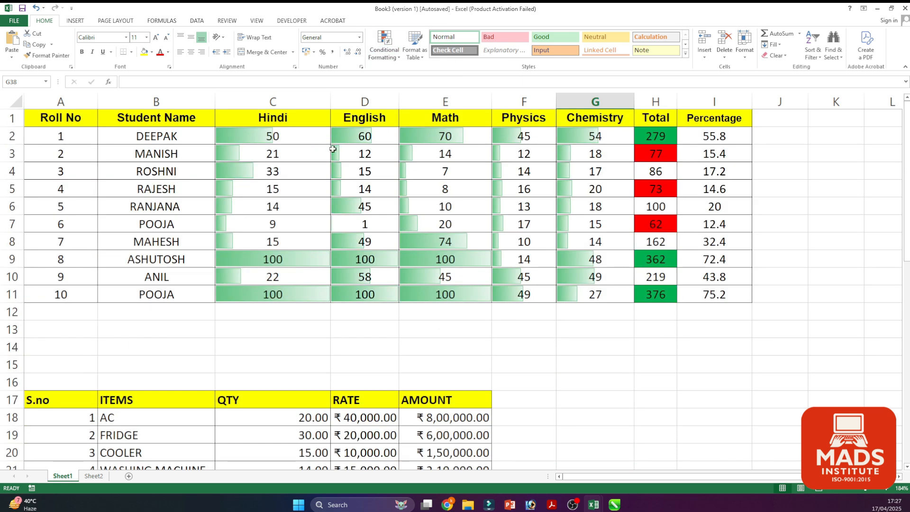